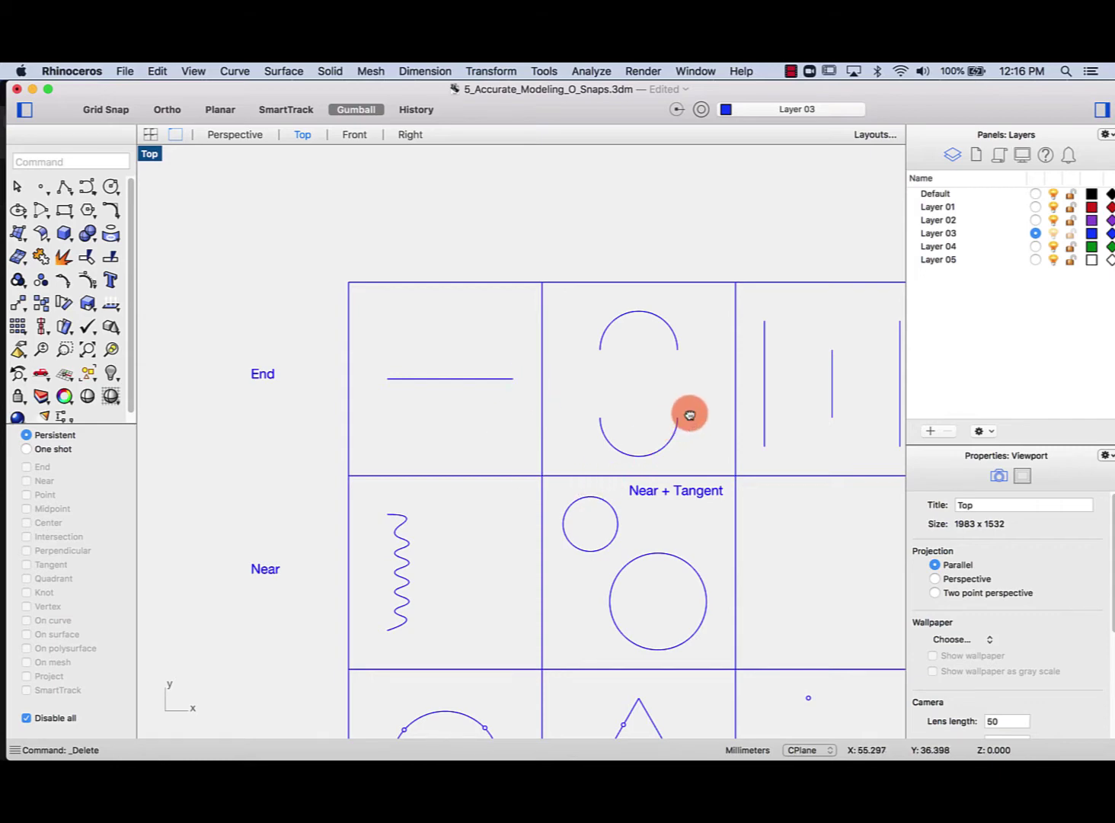
{"action": "right_click_drag", "start_coordinate": [690, 414], "coordinate": [626, 432]}
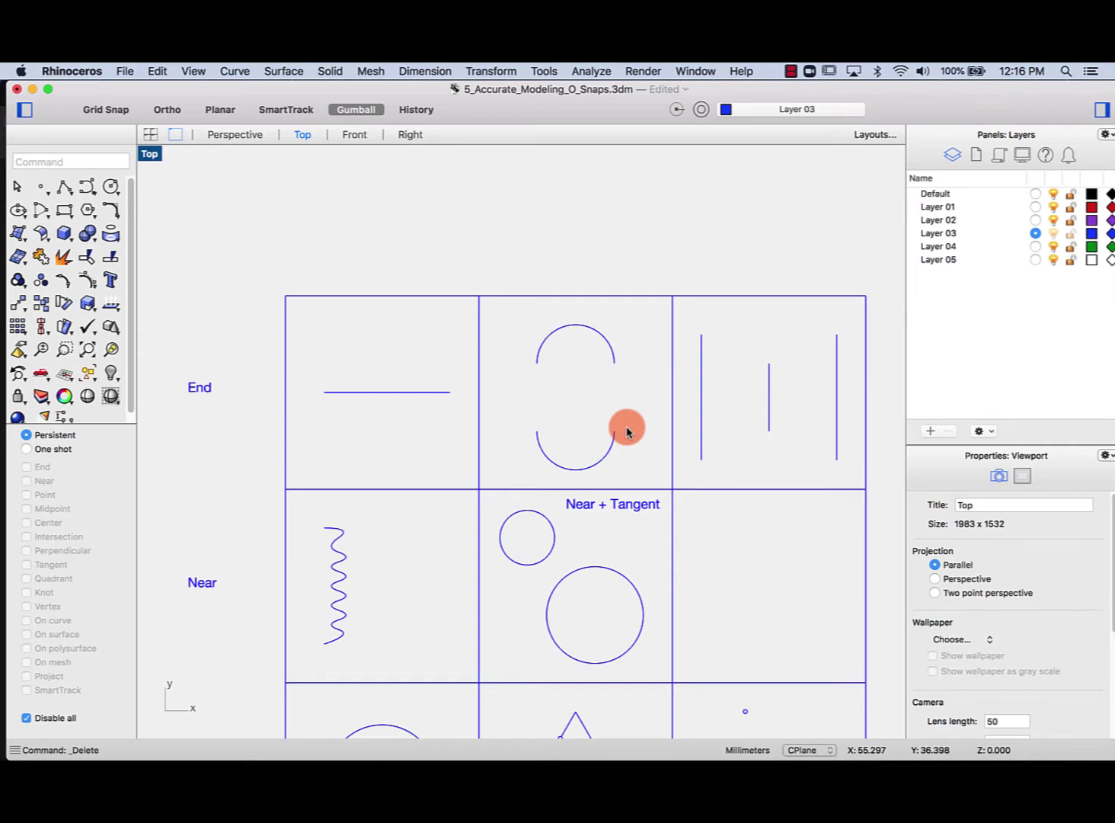
{"action": "right_click_drag", "start_coordinate": [546, 341], "coordinate": [538, 345]}
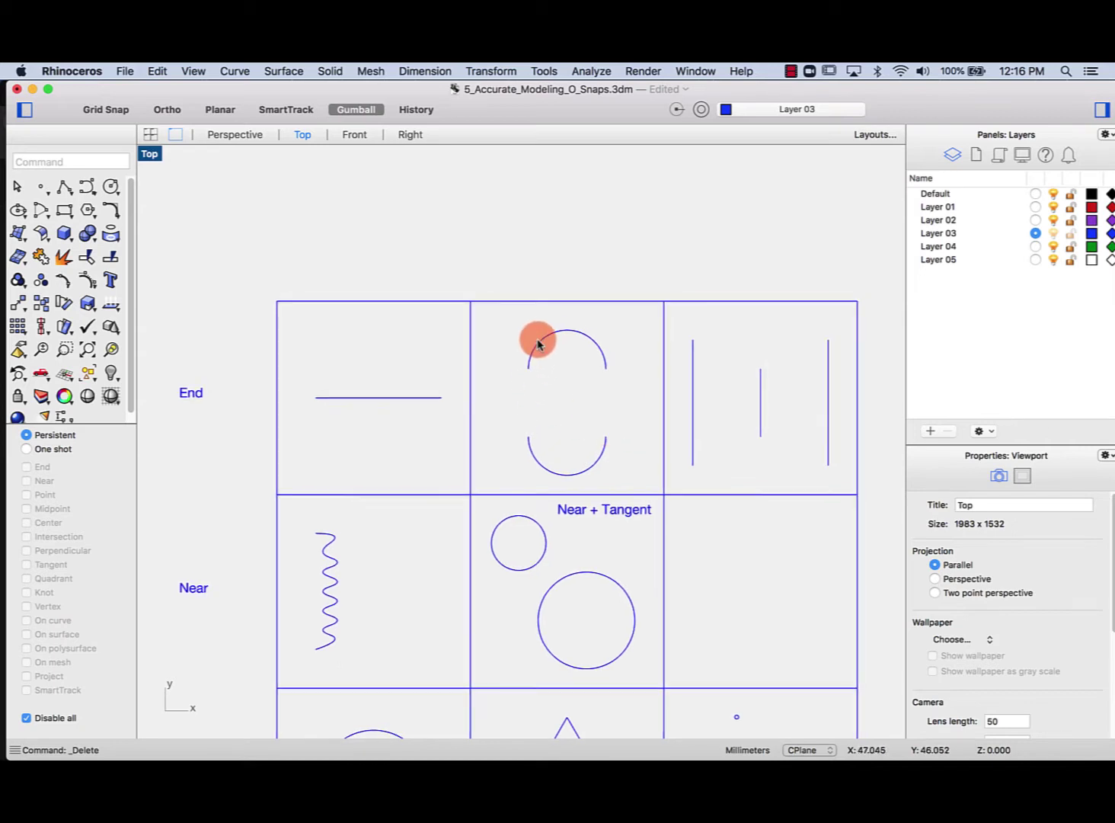
{"action": "right_click_drag", "start_coordinate": [744, 438], "coordinate": [665, 447]}
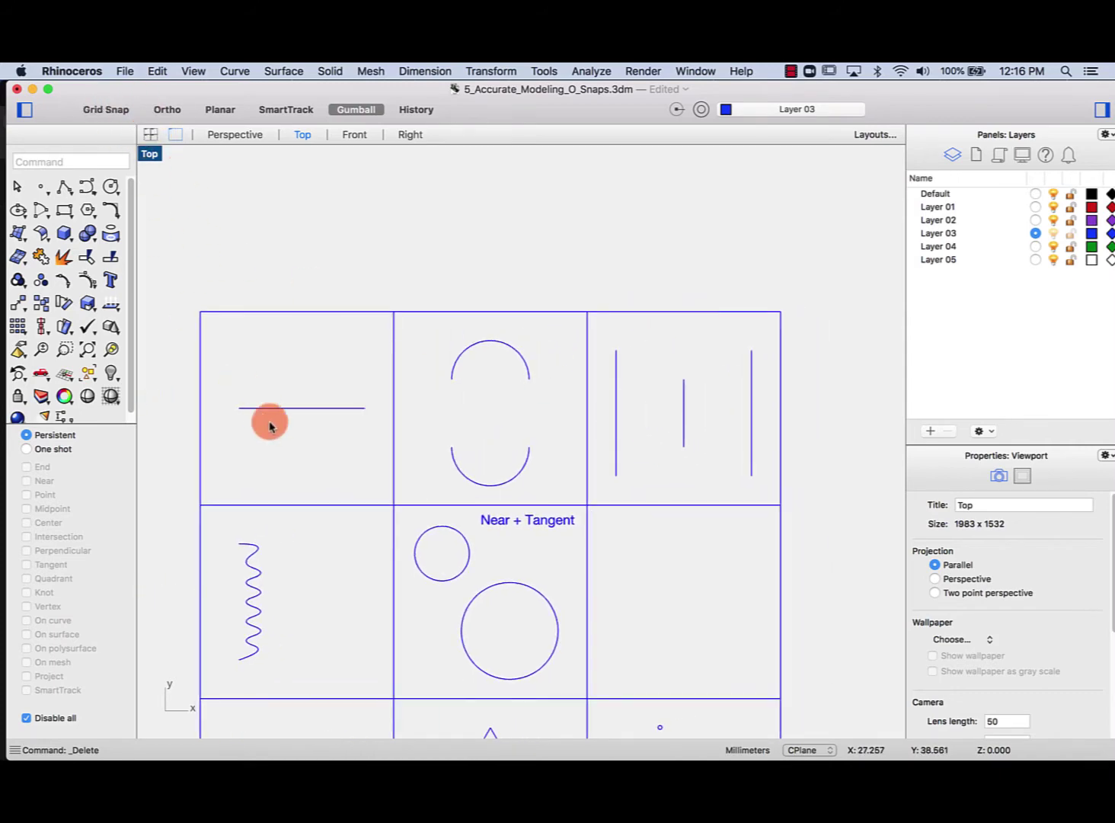
{"action": "left_click", "coordinate": [26, 718]}
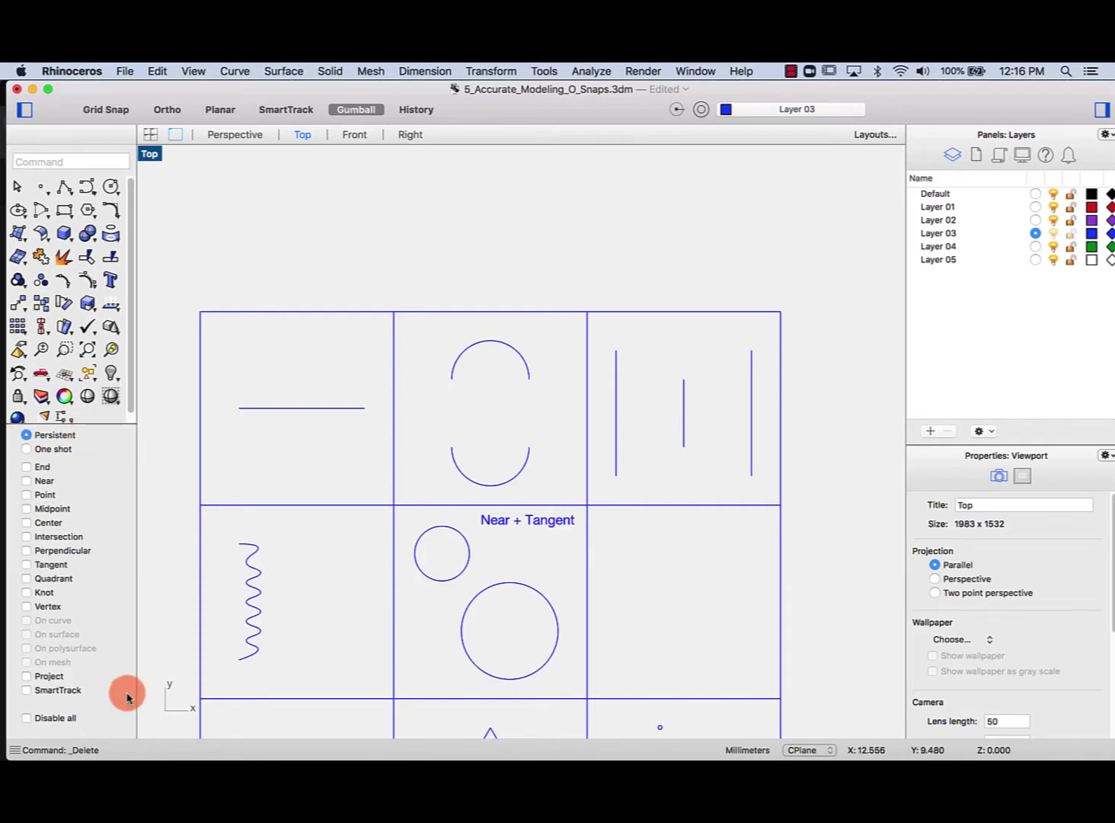
{"action": "left_click", "coordinate": [25, 719]}
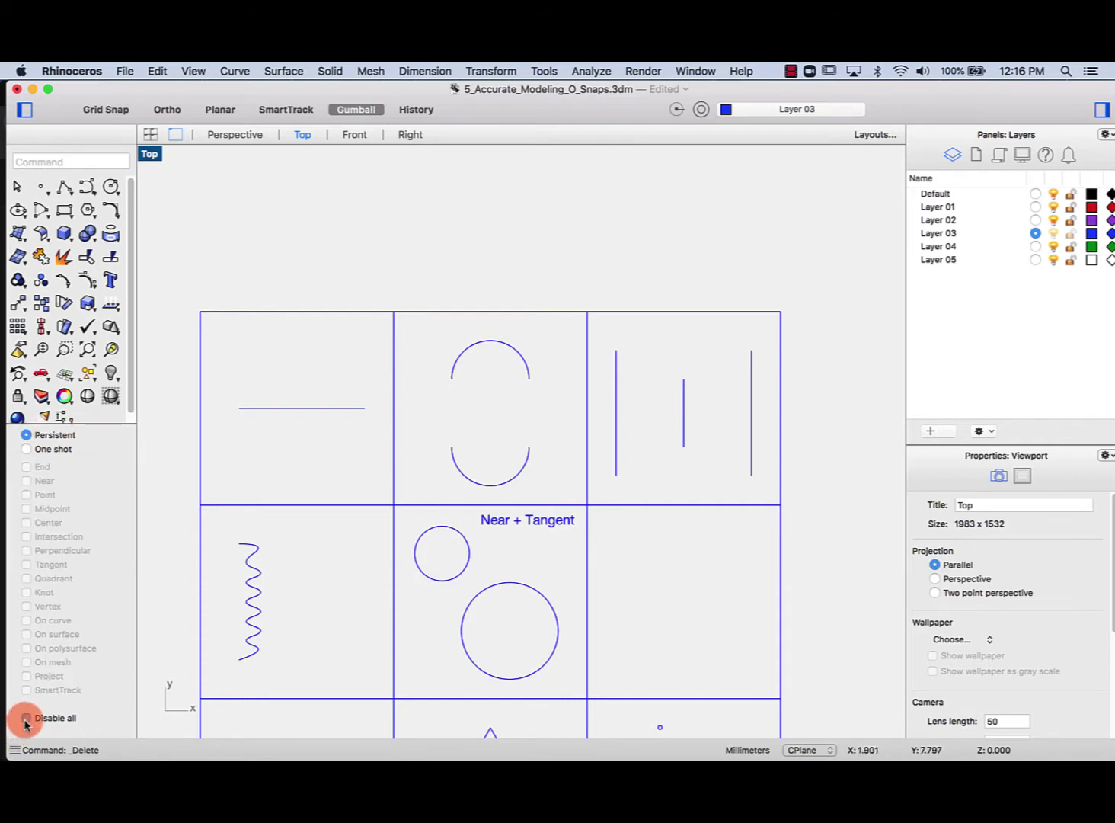
Draw a horizontal line about 10.9 mm long in the empty area right of the grid, with object snaps disabled
{"action": "right_click_drag", "start_coordinate": [784, 528], "coordinate": [384, 501]}
{"action": "scroll", "coordinate": [451, 438], "scroll_direction": "right", "scroll_amount": 10}
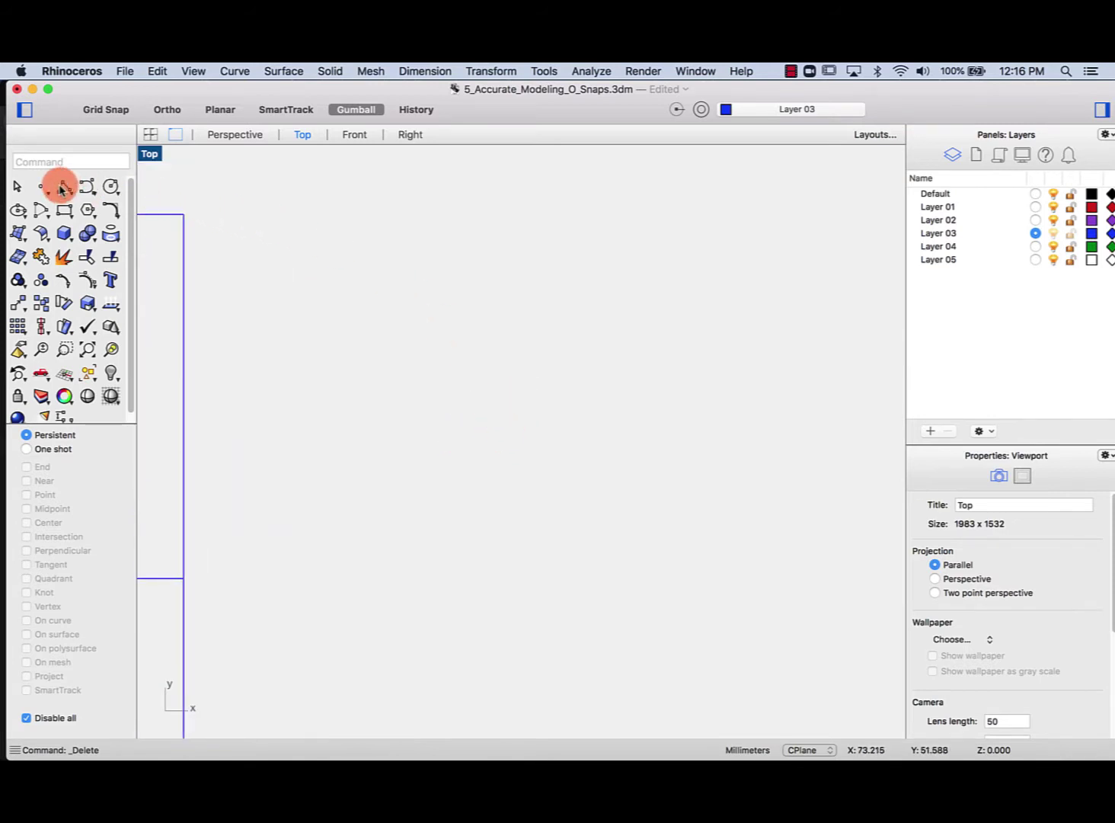
{"action": "key", "text": "Return"}
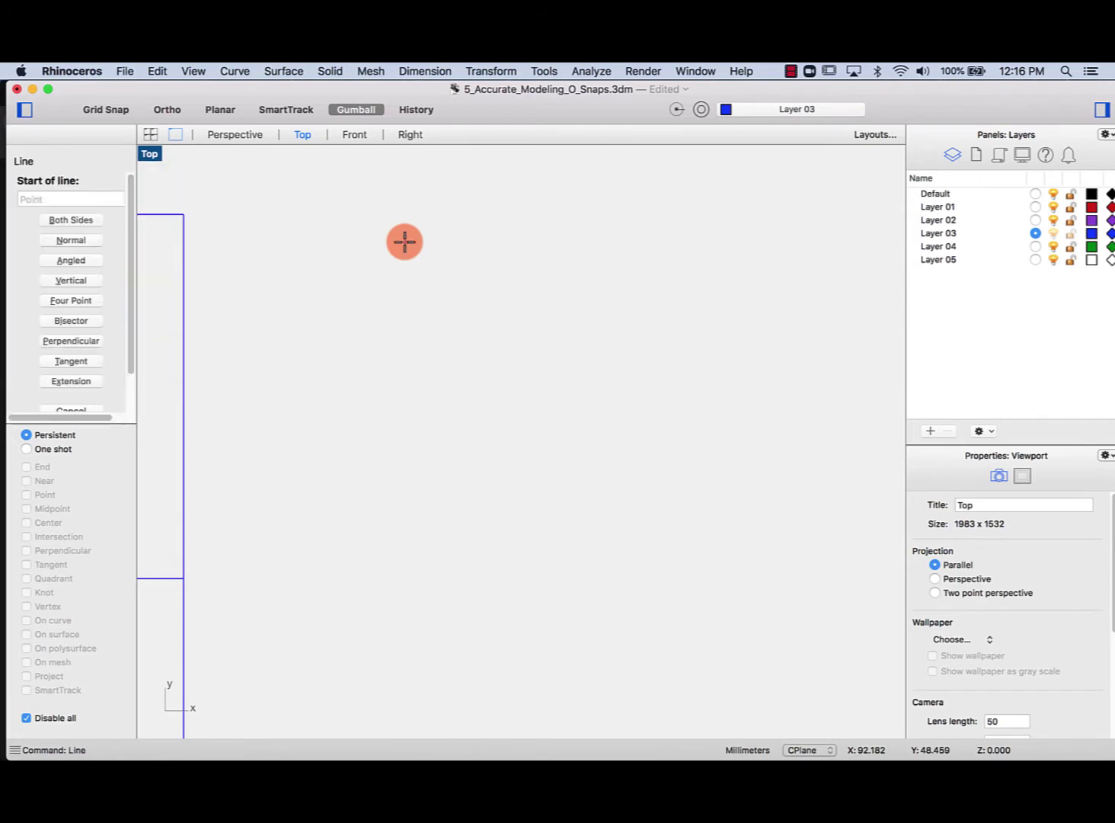
{"action": "left_click", "coordinate": [369, 276]}
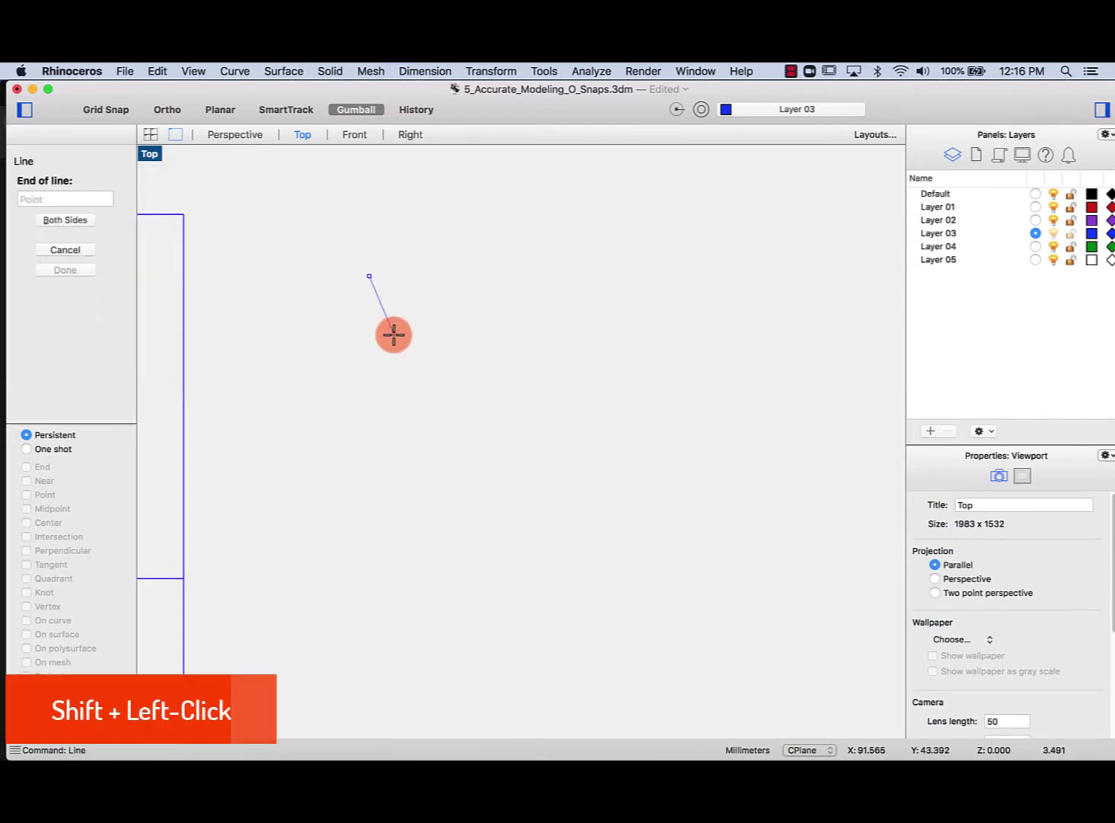
{"action": "key", "text": "shift"}
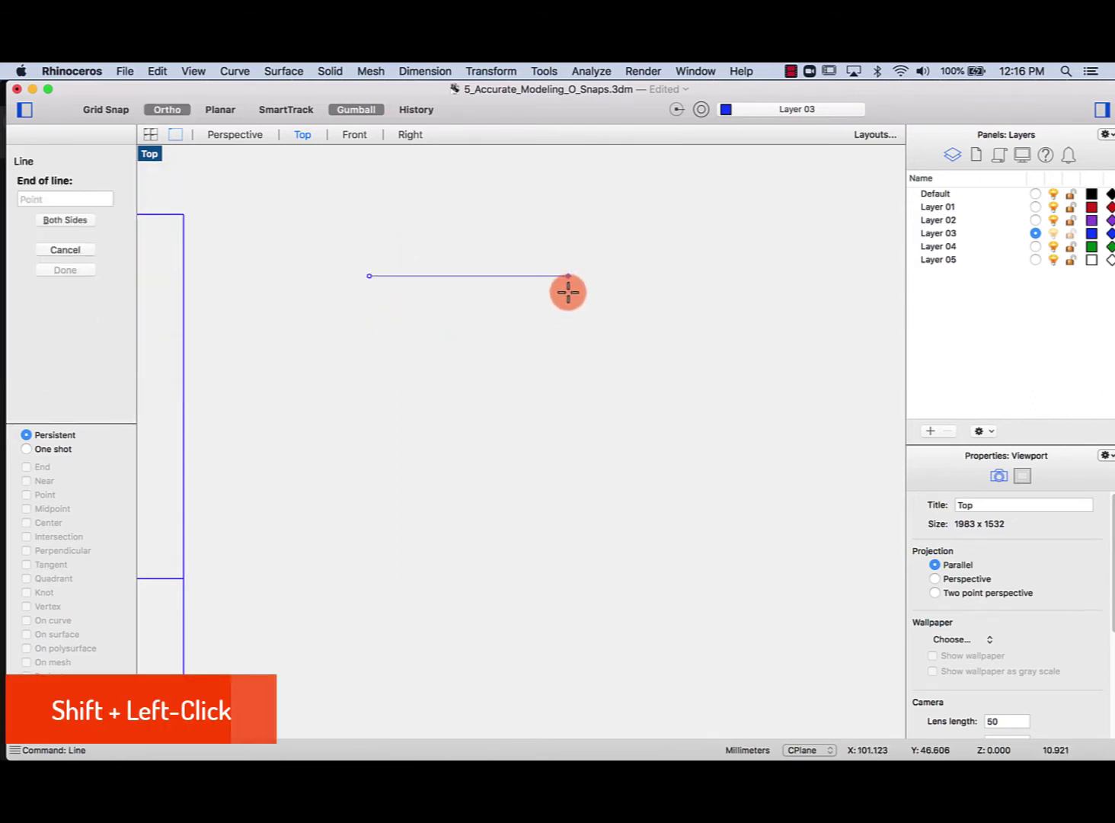
{"action": "left_click", "coordinate": [568, 291], "text": "shift"}
Draw a vertical line about 0.4 mm long downward from the horizontal line's right end, placing its start by eye
{"action": "scroll", "coordinate": [568, 281], "scroll_direction": "up", "scroll_amount": 5}
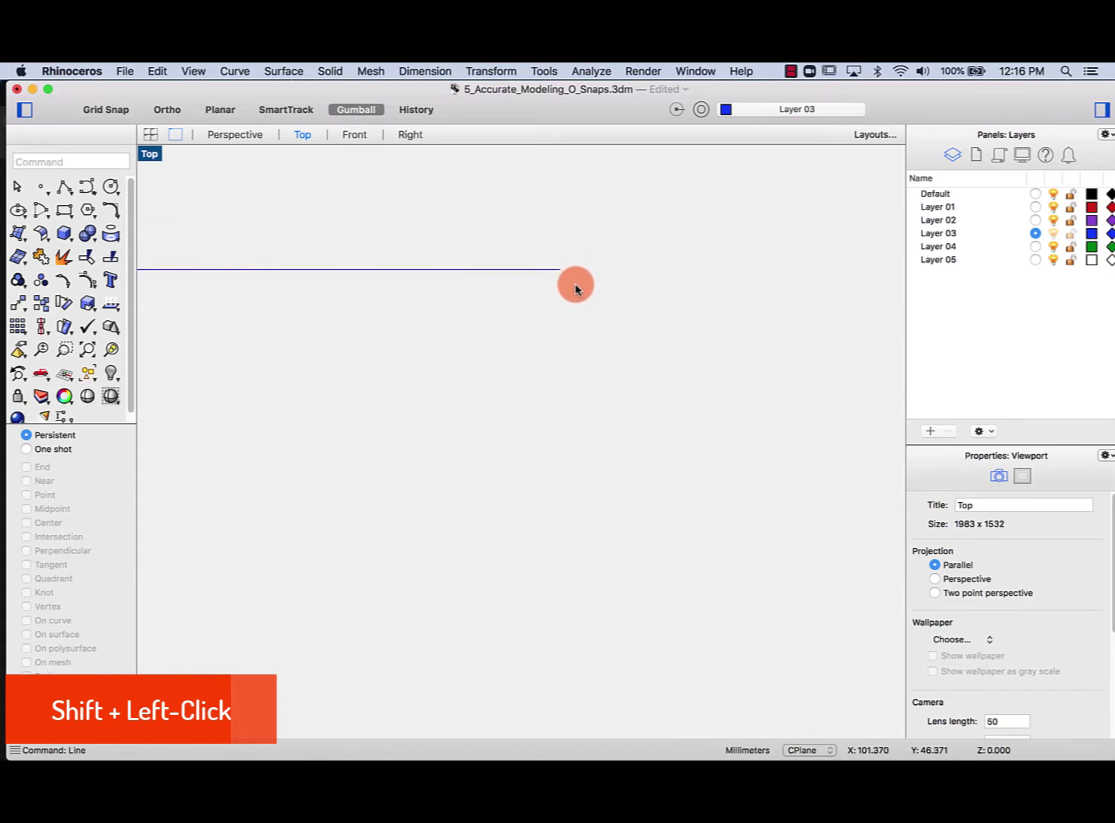
{"action": "scroll", "coordinate": [607, 352], "scroll_direction": "up", "scroll_amount": 2}
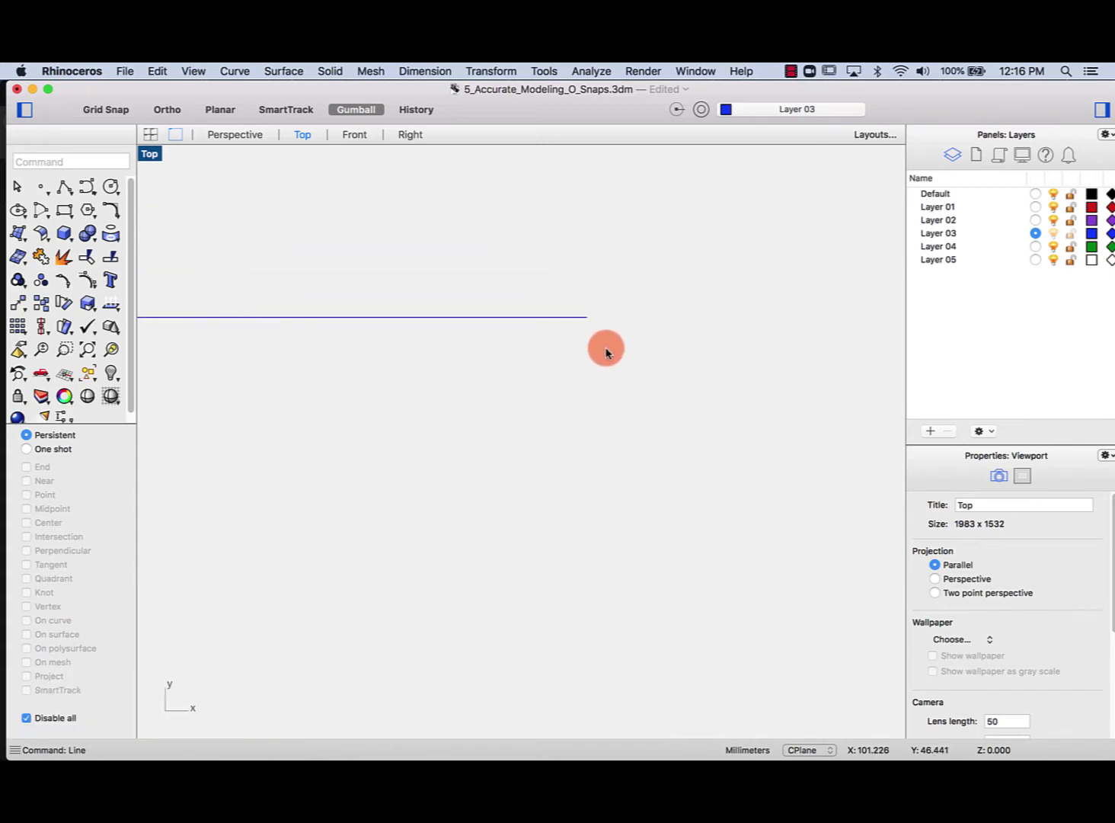
{"action": "right_click", "coordinate": [607, 352]}
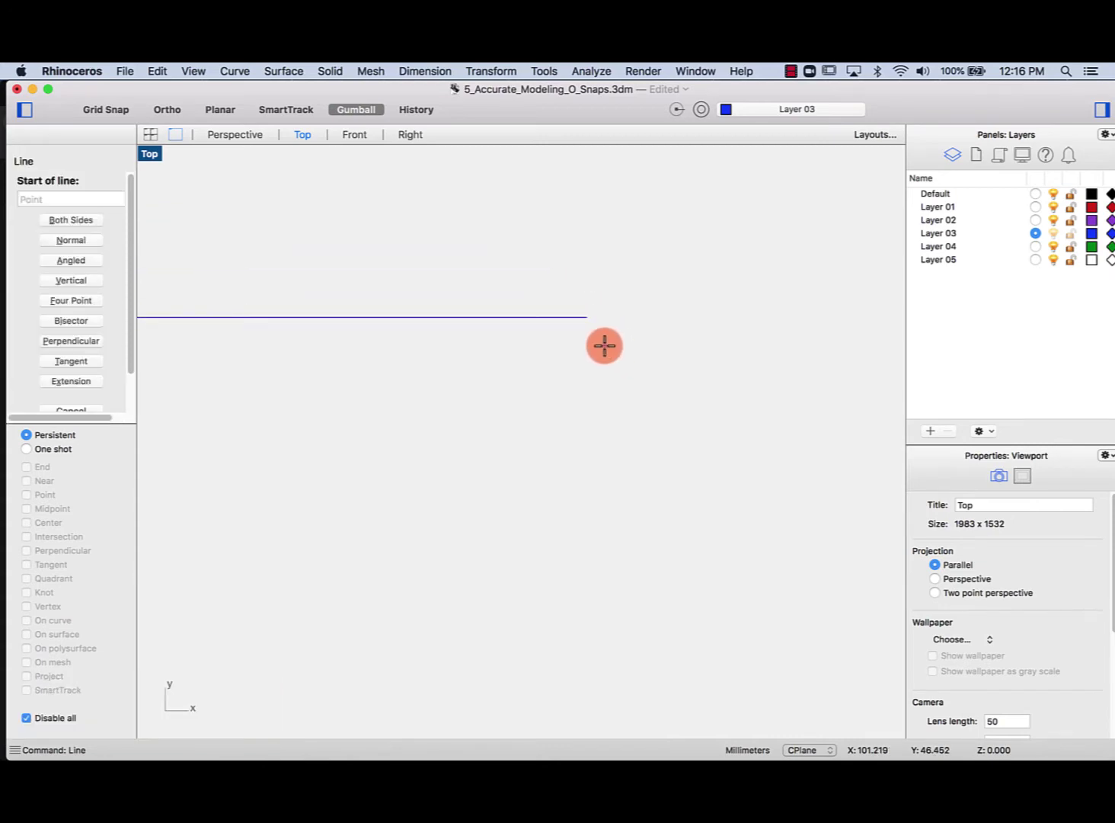
{"action": "left_click", "coordinate": [584, 317]}
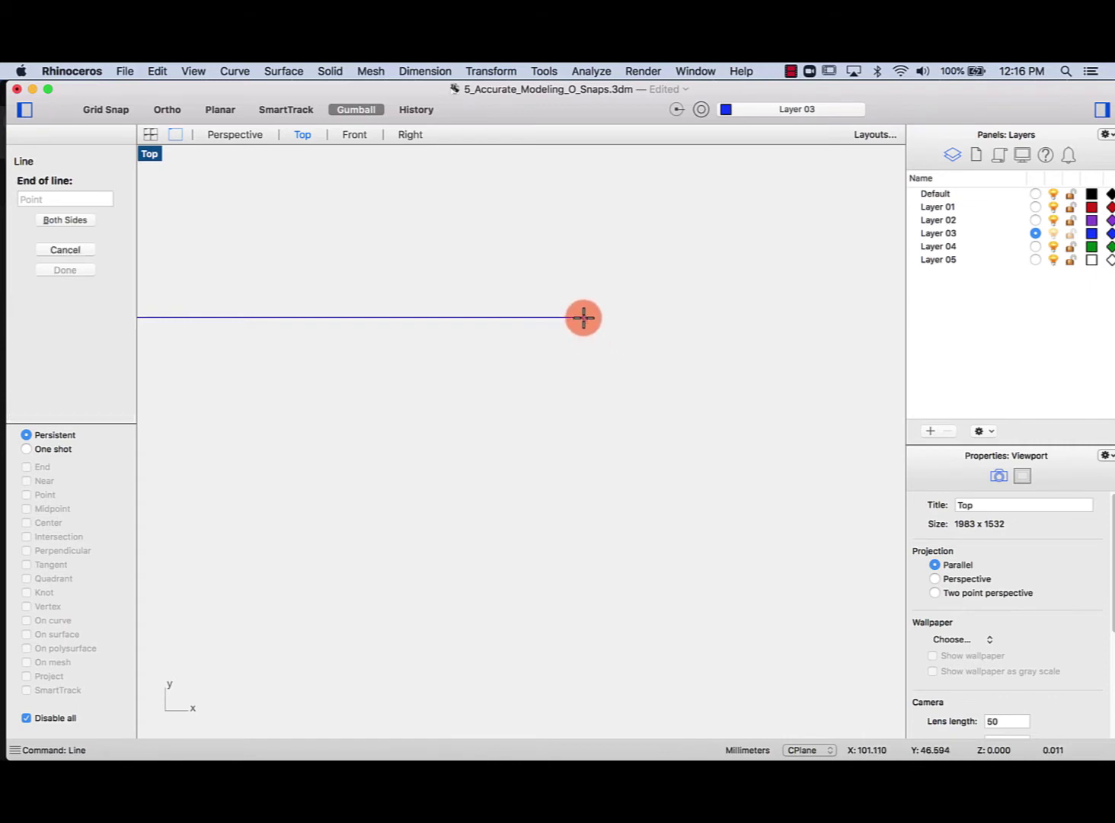
{"action": "key", "text": "F8"}
{"action": "left_click", "coordinate": [581, 395]}
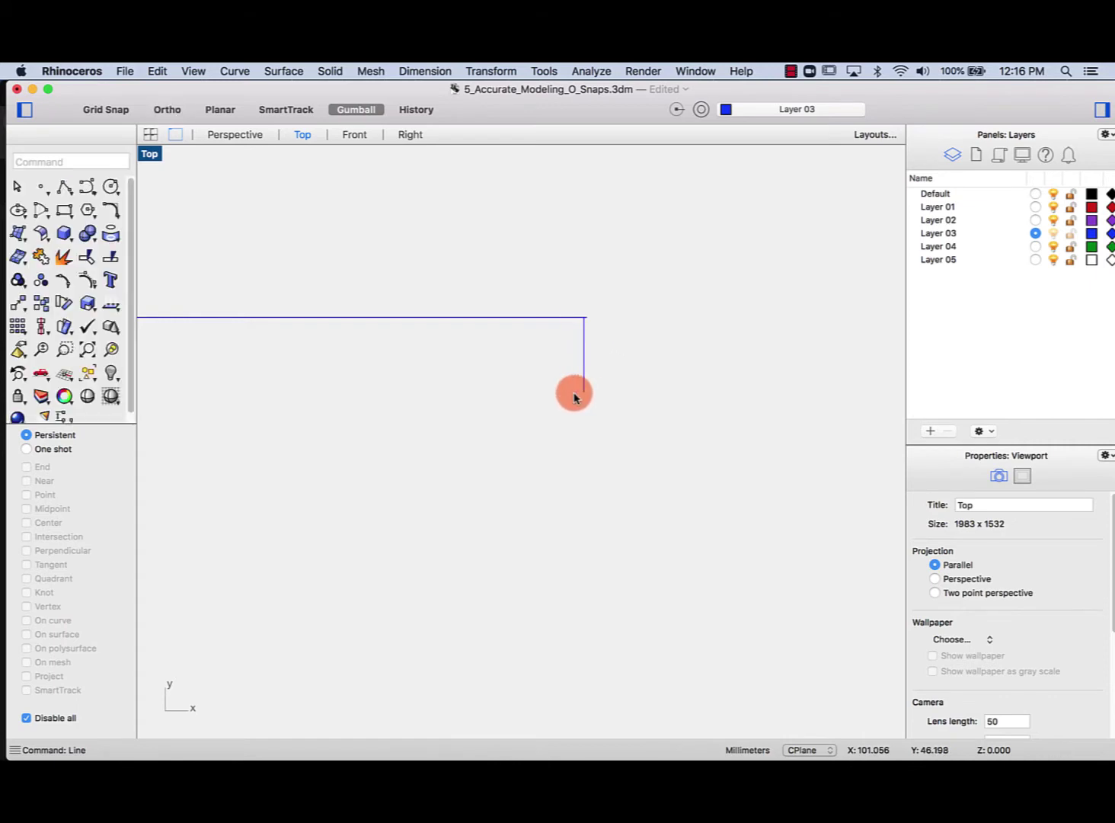
Draw a second horizontal line about 10.9 mm long leftward from the short vertical line's lower end
{"action": "right_click_drag", "start_coordinate": [575, 394], "coordinate": [781, 391]}
{"action": "right_click", "coordinate": [602, 384]}
{"action": "left_click", "coordinate": [603, 381]}
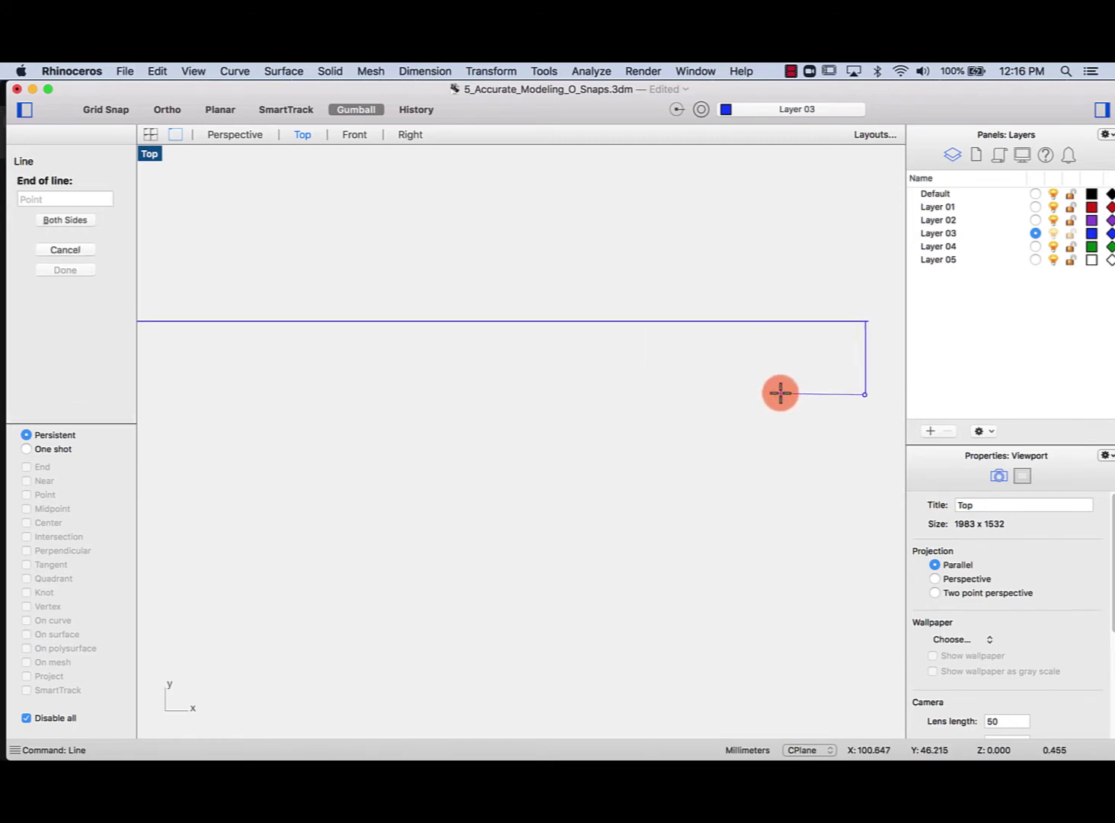
{"action": "scroll", "coordinate": [777, 396], "scroll_direction": "down", "scroll_amount": 2}
{"action": "right_click_drag", "start_coordinate": [299, 411], "coordinate": [697, 398]}
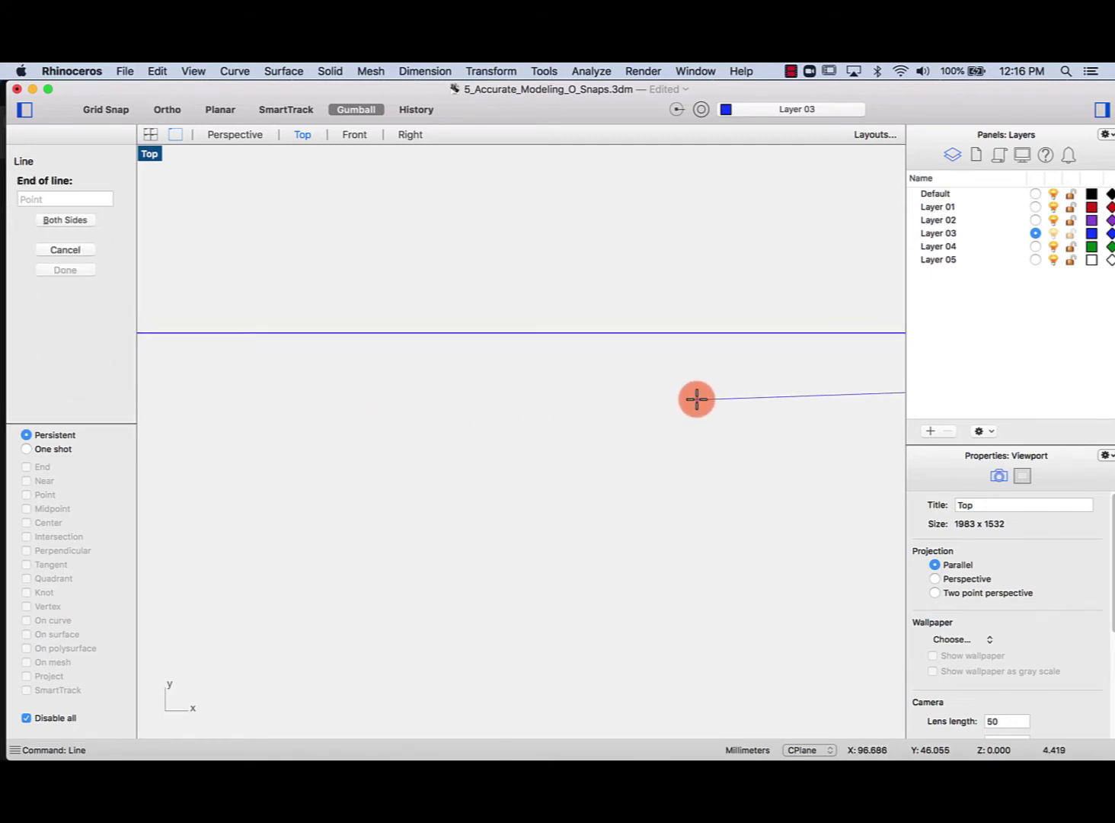
{"action": "scroll", "coordinate": [693, 398], "scroll_direction": "down", "scroll_amount": 2}
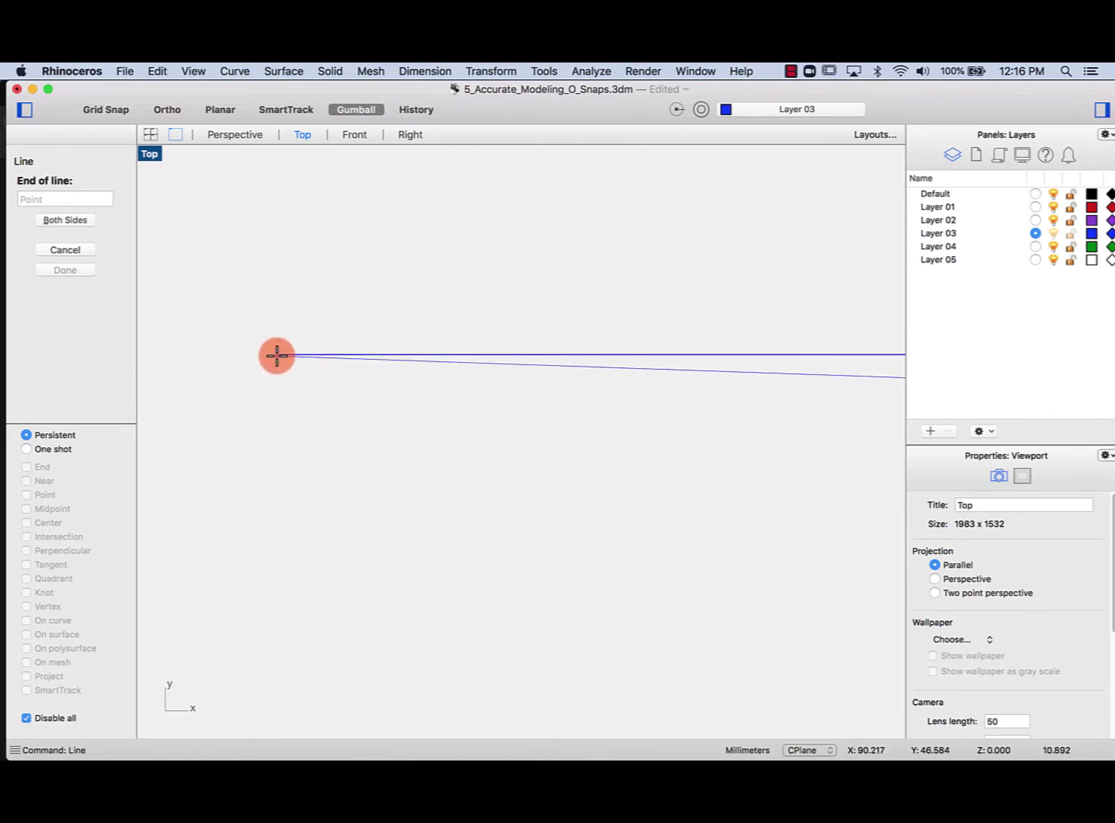
{"action": "key", "text": "F8"}
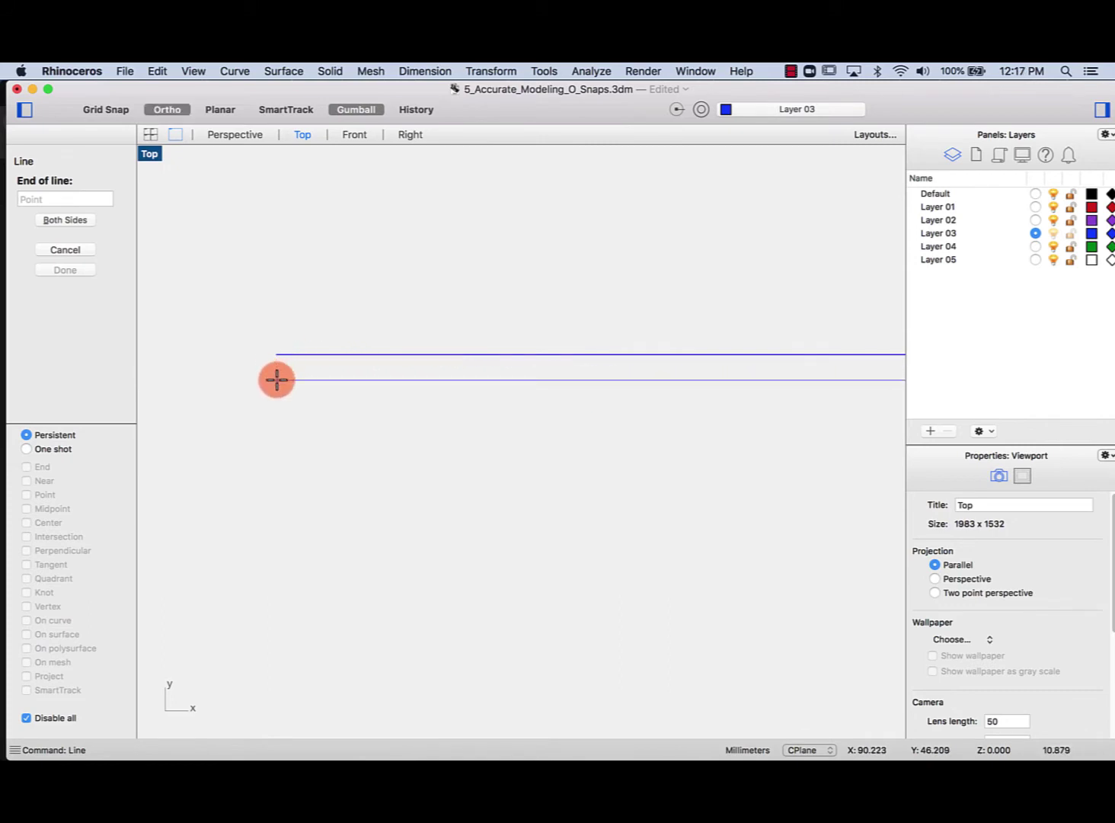
{"action": "left_click", "coordinate": [276, 379], "text": "shift"}
Draw a vertical line about 0.4 mm long from the upper line's left end down toward the lower line
{"action": "scroll", "coordinate": [277, 381], "scroll_direction": "up", "scroll_amount": 3}
{"action": "key", "text": "Return"}
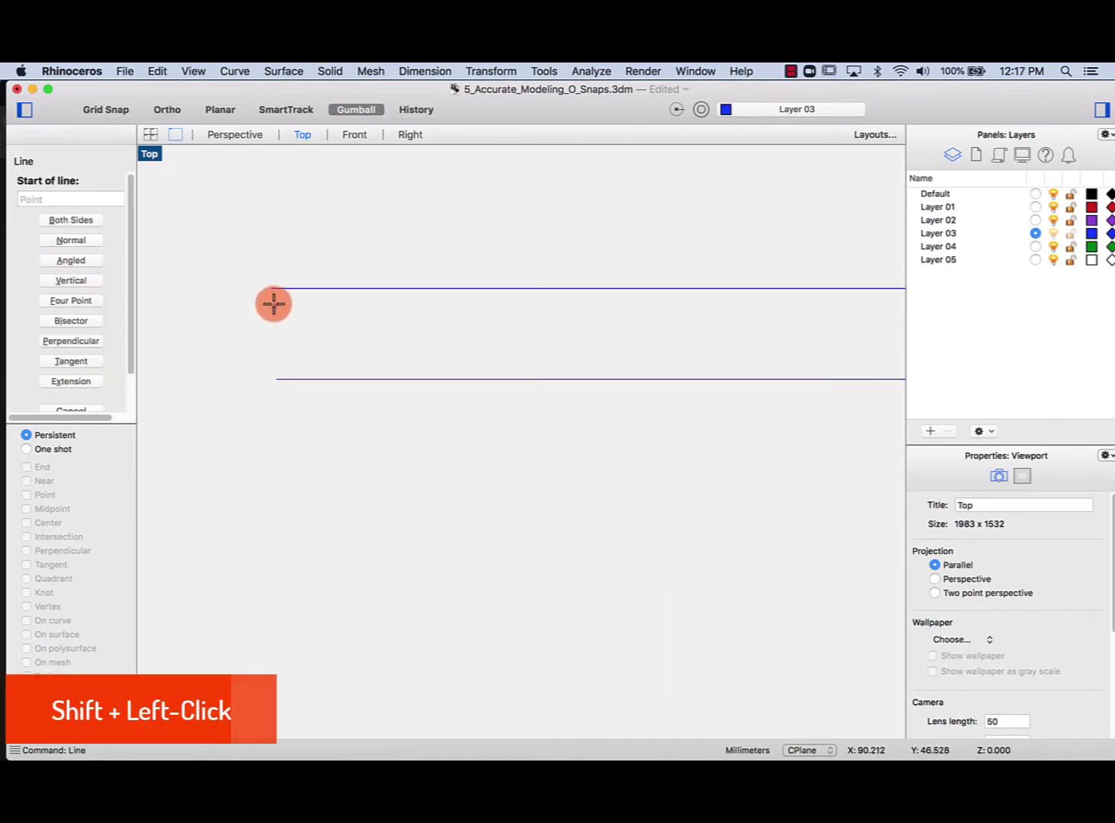
{"action": "left_click", "coordinate": [273, 289]}
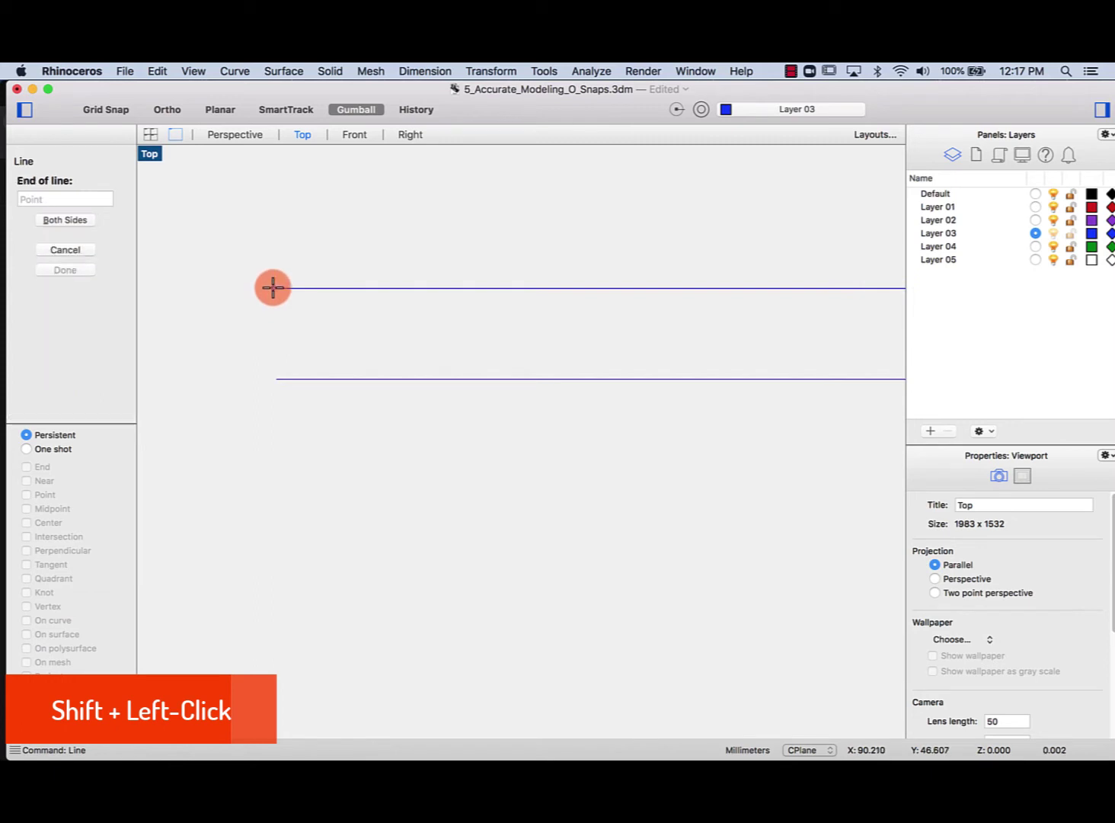
{"action": "left_click", "coordinate": [266, 377], "text": "shift"}
Examine the left corners of the hand-drawn rectangle to check whether the line ends meet
{"action": "scroll", "coordinate": [278, 381], "scroll_direction": "up", "scroll_amount": 5}
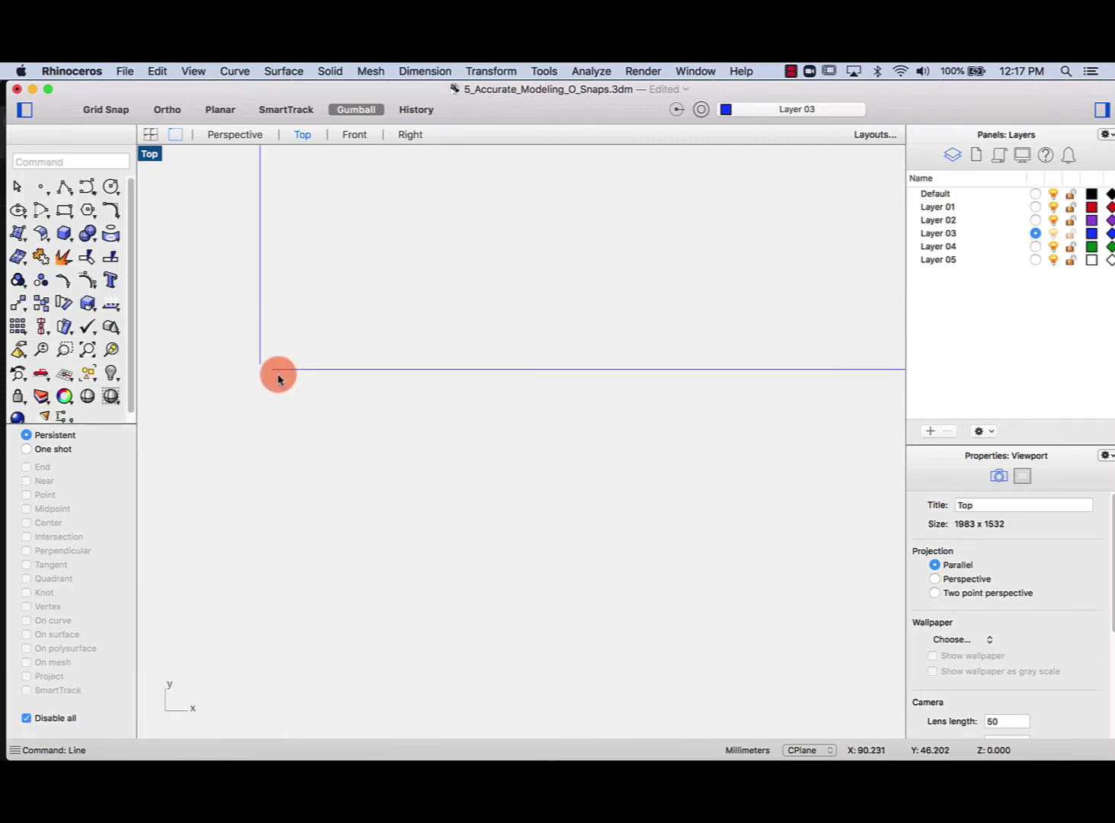
{"action": "scroll", "coordinate": [268, 320], "scroll_direction": "up", "scroll_amount": 5}
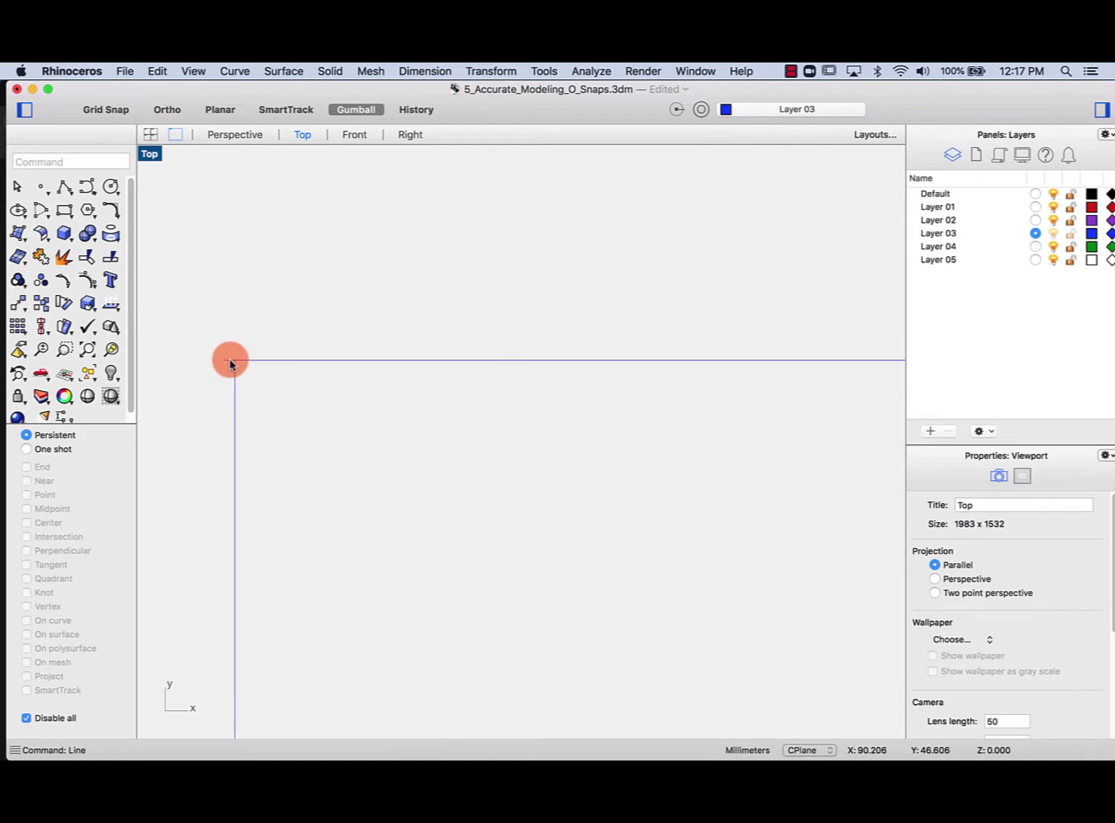
{"action": "scroll", "coordinate": [264, 371], "scroll_direction": "down", "scroll_amount": 5}
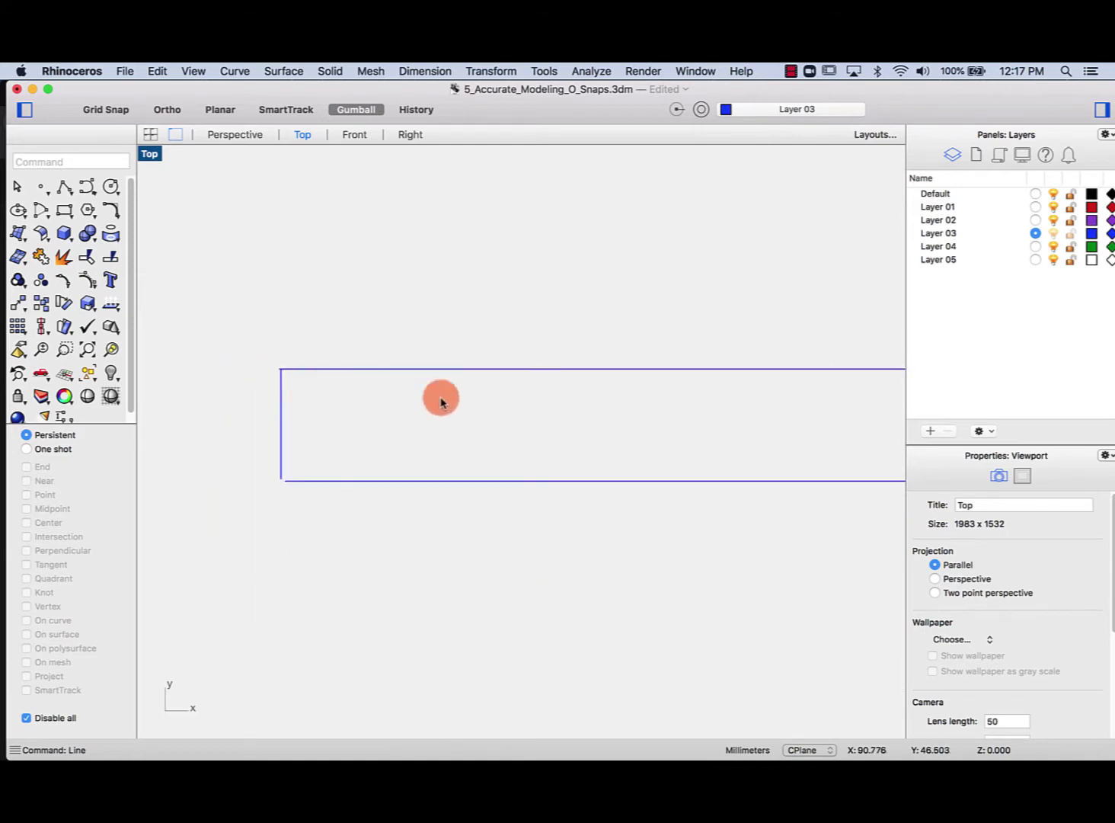
{"action": "scroll", "coordinate": [441, 399], "scroll_direction": "right", "scroll_amount": 3}
{"action": "scroll", "coordinate": [523, 408], "scroll_direction": "down", "scroll_amount": 3}
{"action": "right_click_drag", "start_coordinate": [645, 424], "coordinate": [436, 387]}
{"action": "scroll", "coordinate": [530, 381], "scroll_direction": "down", "scroll_amount": 4}
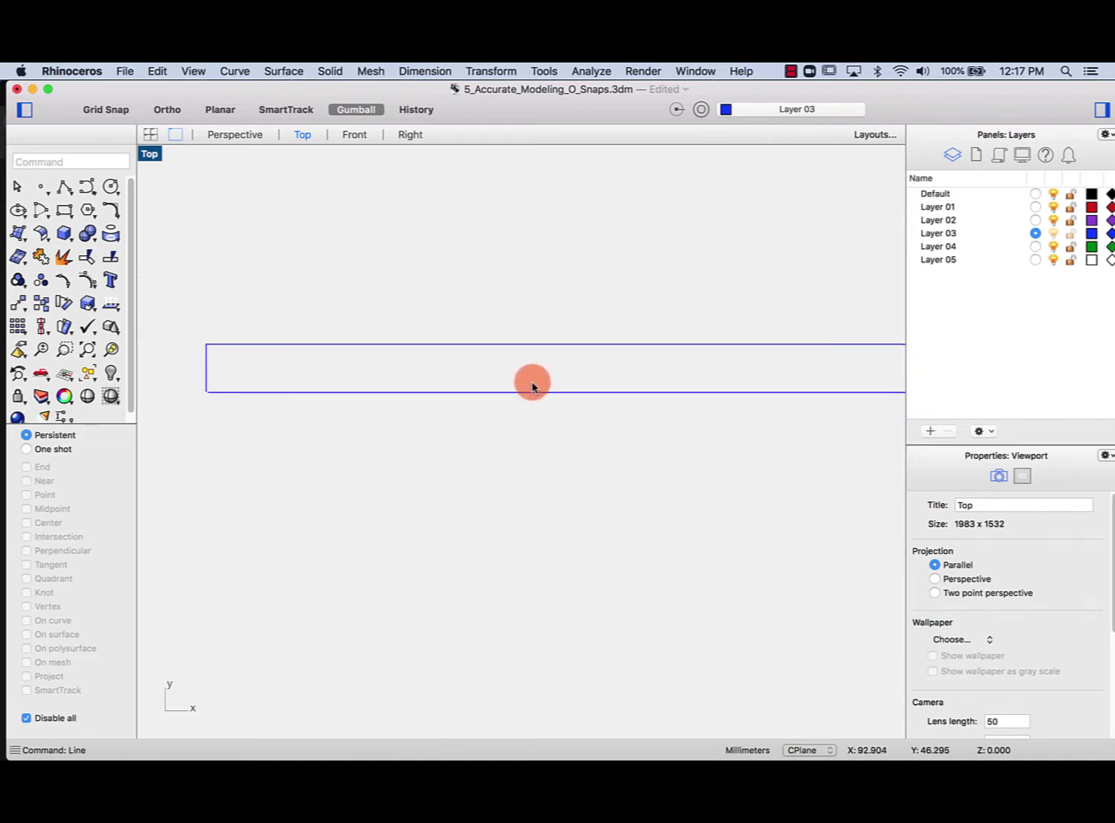
Delete the four lines of the hand-drawn rectangle beside the grid
{"action": "scroll", "coordinate": [617, 366], "scroll_direction": "right", "scroll_amount": 3}
{"action": "scroll", "coordinate": [625, 443], "scroll_direction": "down", "scroll_amount": 4}
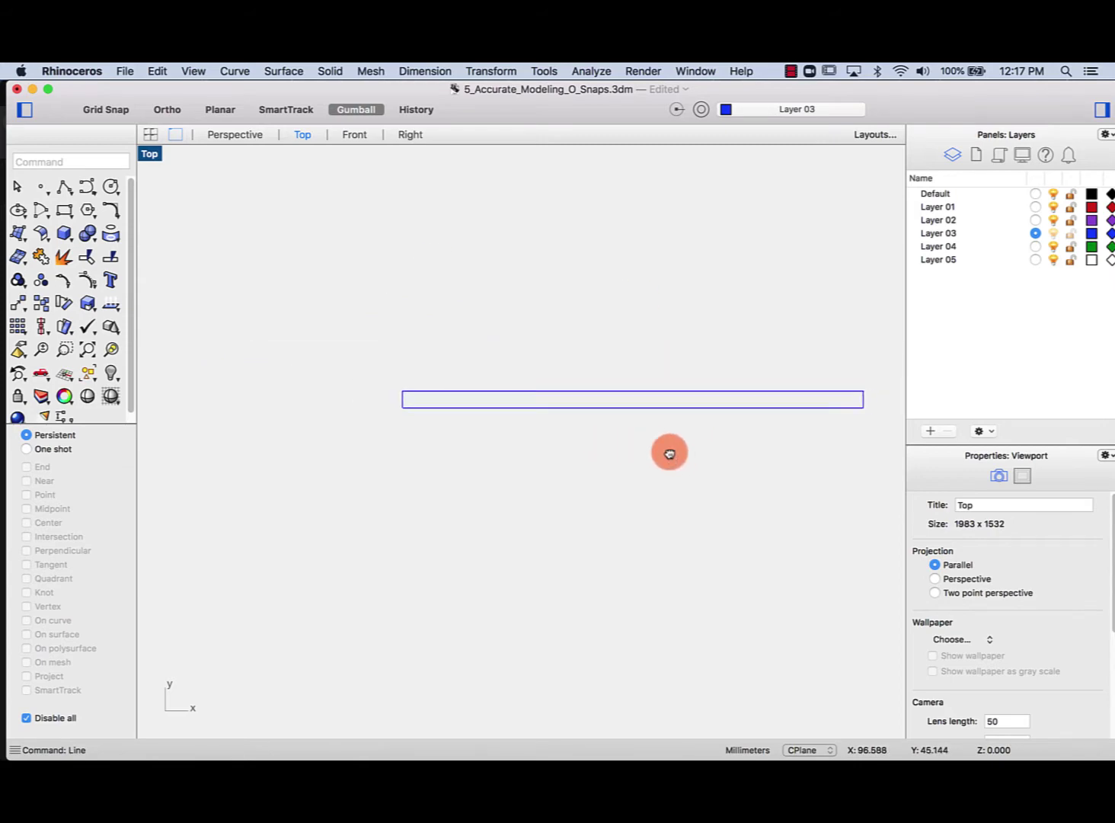
{"action": "scroll", "coordinate": [678, 397], "scroll_direction": "right", "scroll_amount": 3}
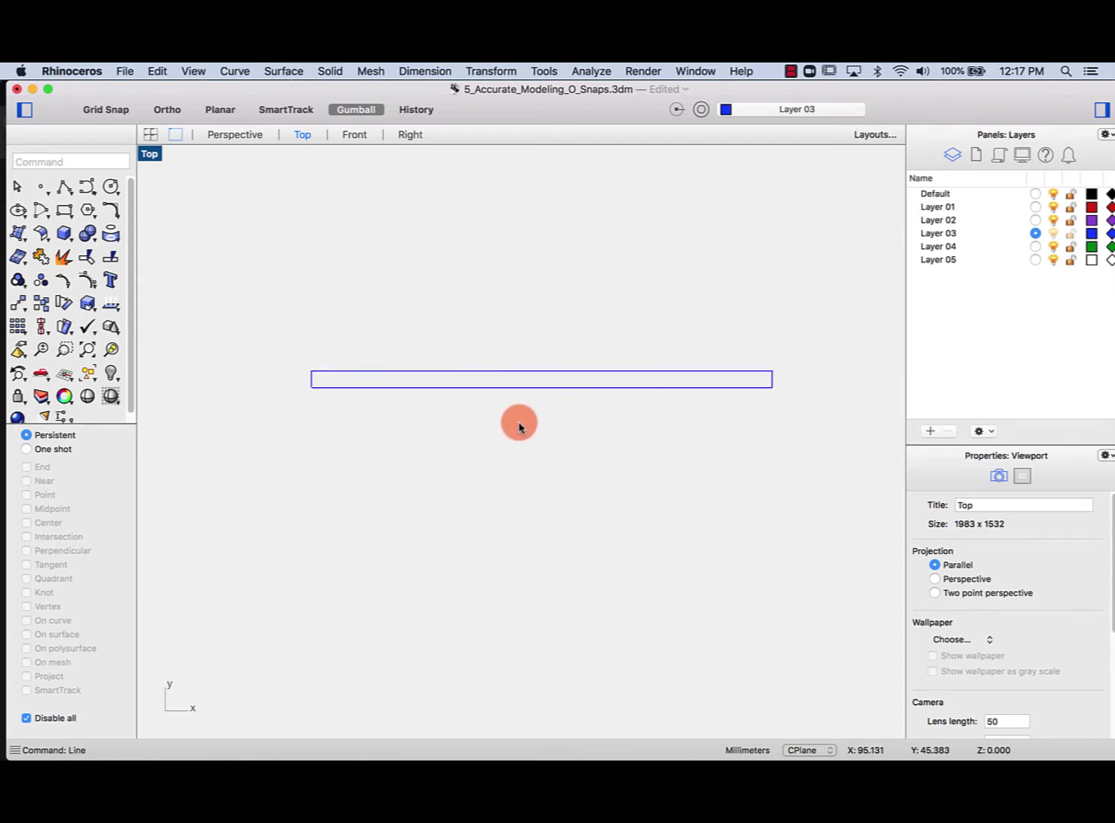
{"action": "left_click", "coordinate": [531, 386]}
{"action": "key", "text": "Delete"}
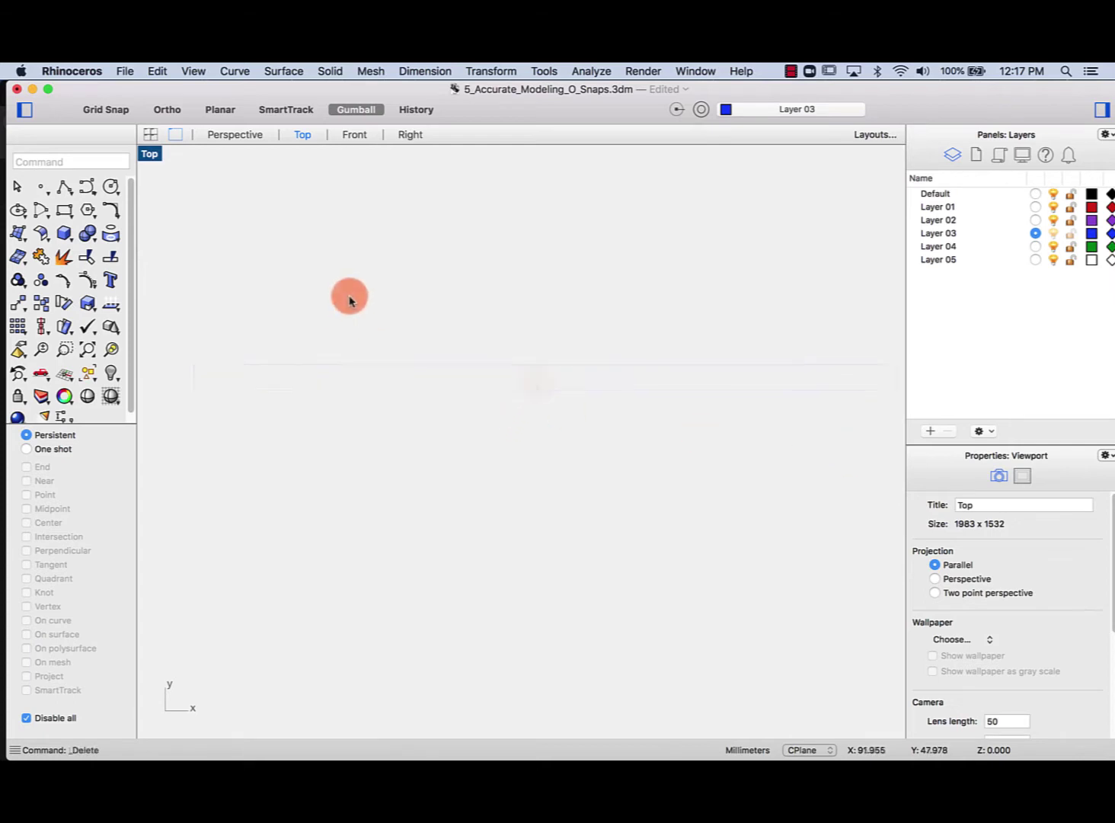
Re-enable object snaps and turn on the End snap
{"action": "left_click", "coordinate": [25, 718]}
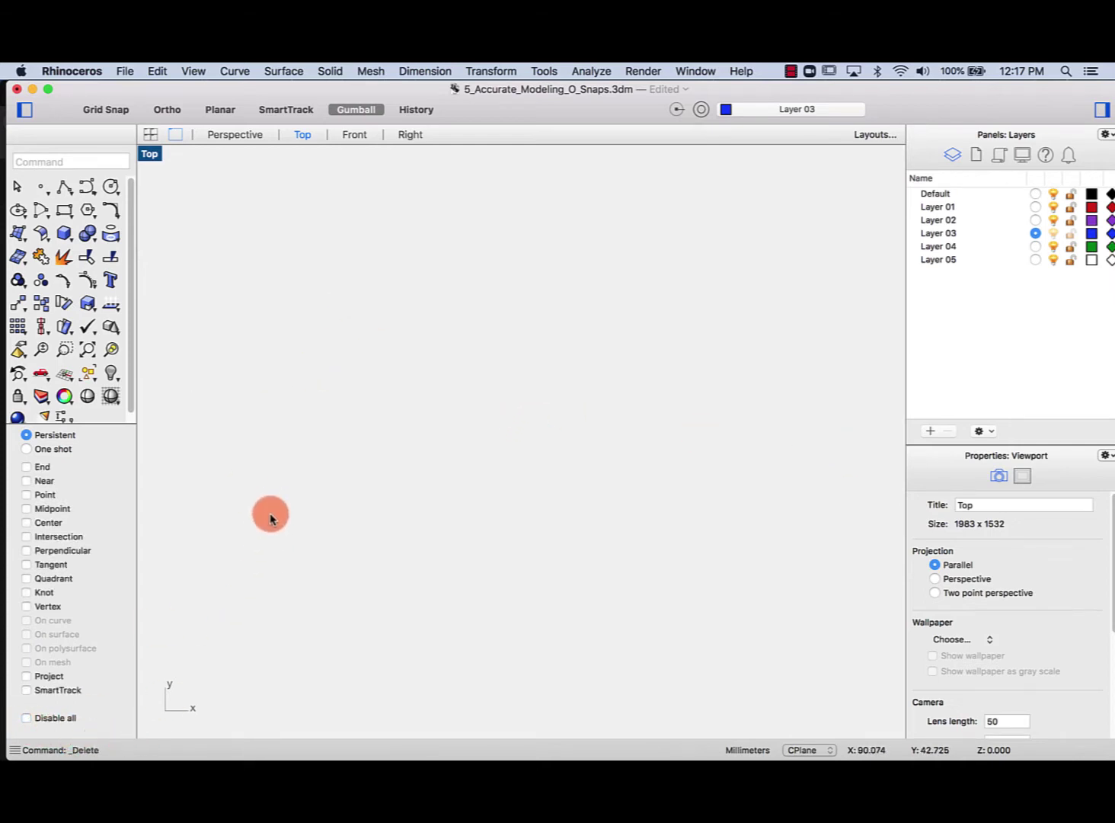
{"action": "mouse_move", "coordinate": [270, 518]}
{"action": "right_mouse_down"}
{"action": "mouse_move", "coordinate": [343, 555]}
{"action": "mouse_move", "coordinate": [630, 588]}
{"action": "mouse_move", "coordinate": [642, 418]}
{"action": "mouse_move", "coordinate": [674, 539]}
{"action": "mouse_move", "coordinate": [609, 455]}
{"action": "right_mouse_up"}
{"action": "scroll", "coordinate": [215, 351], "scroll_direction": "down", "scroll_amount": 3}
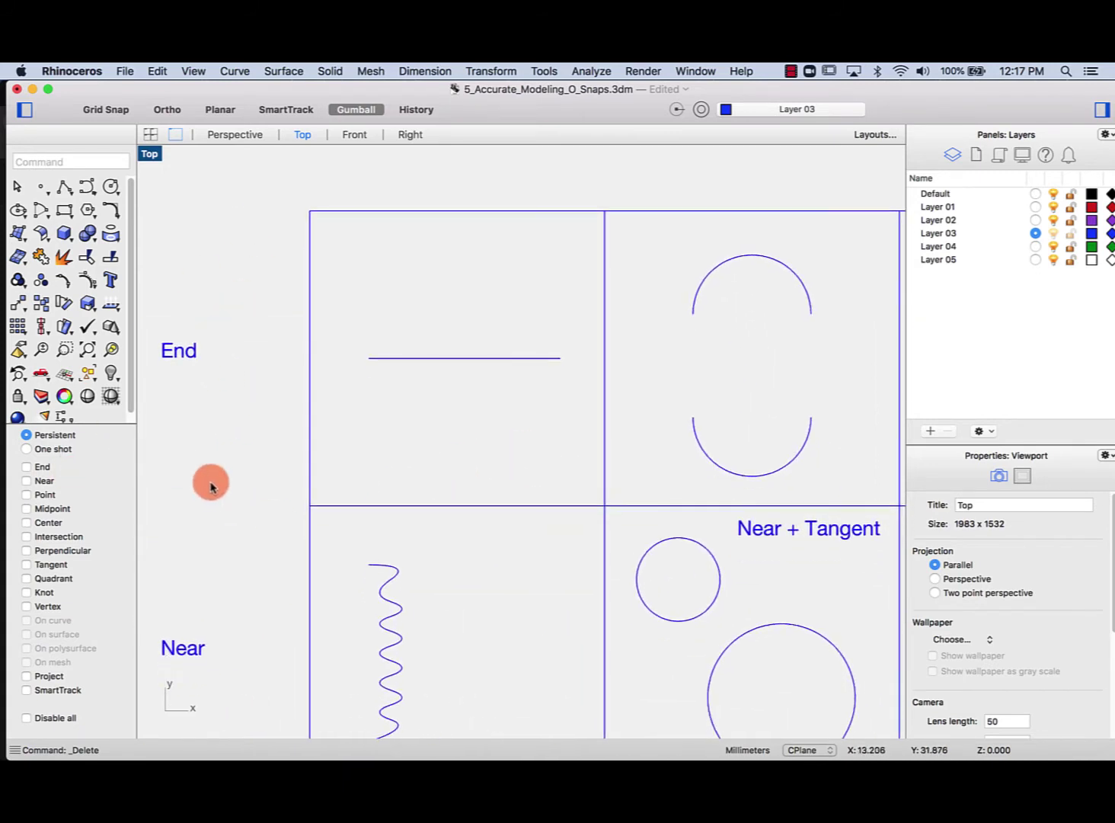
{"action": "scroll", "coordinate": [213, 480], "scroll_direction": "up", "scroll_amount": 1}
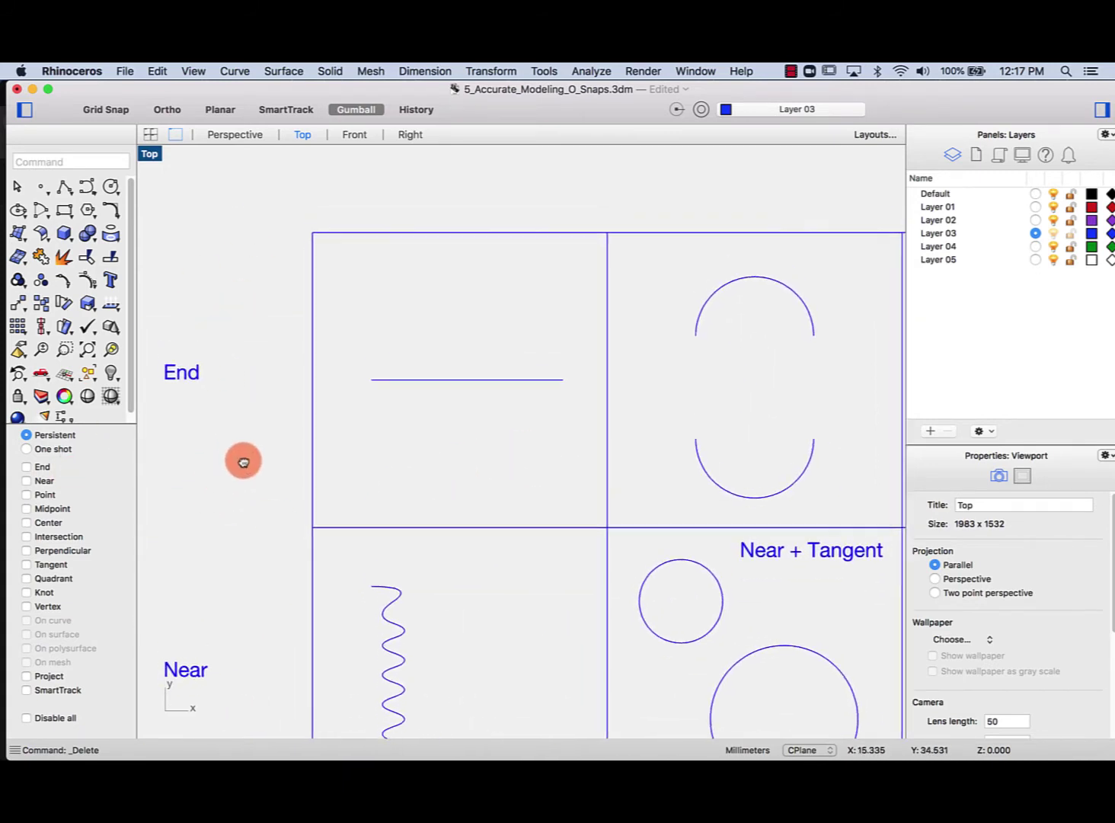
{"action": "left_click", "coordinate": [25, 468]}
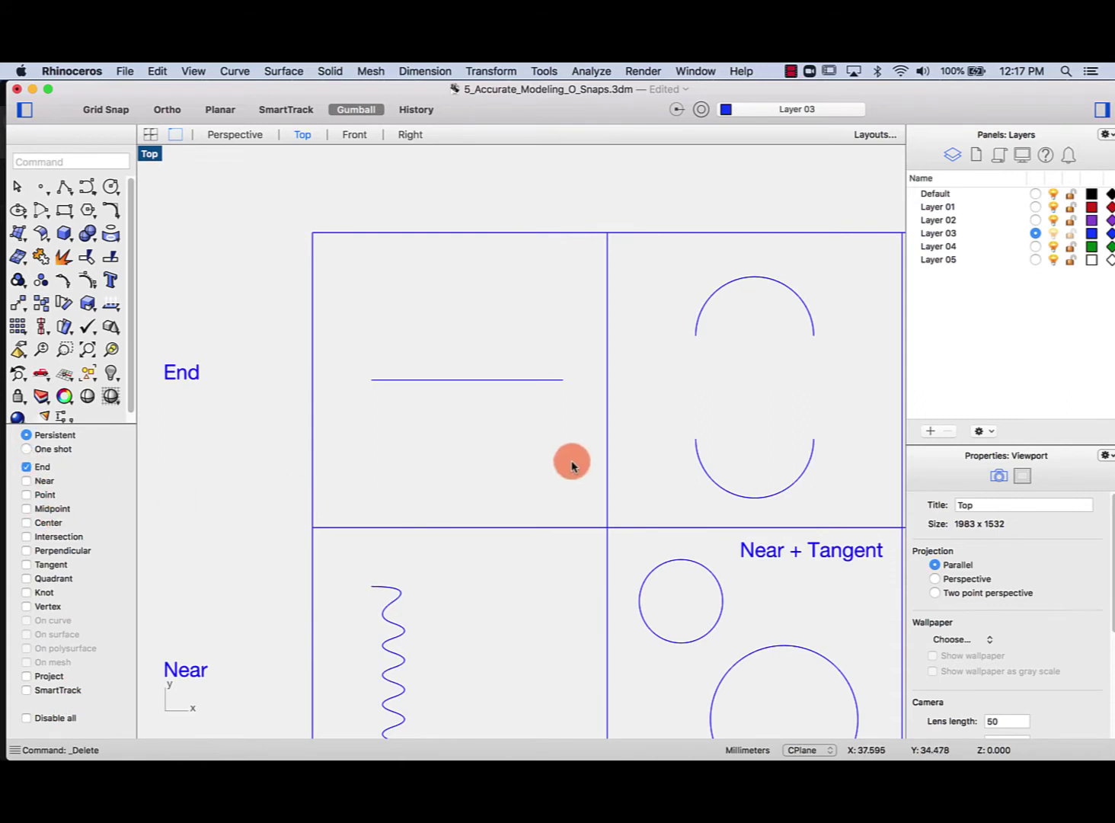
Draw a vertical line about 4.4 mm long upward from the left end of the horizontal line in the first End cell
{"action": "mouse_move", "coordinate": [570, 461]}
{"action": "right_mouse_down"}
{"action": "mouse_move", "coordinate": [544, 456]}
{"action": "mouse_move", "coordinate": [560, 470]}
{"action": "right_mouse_up"}
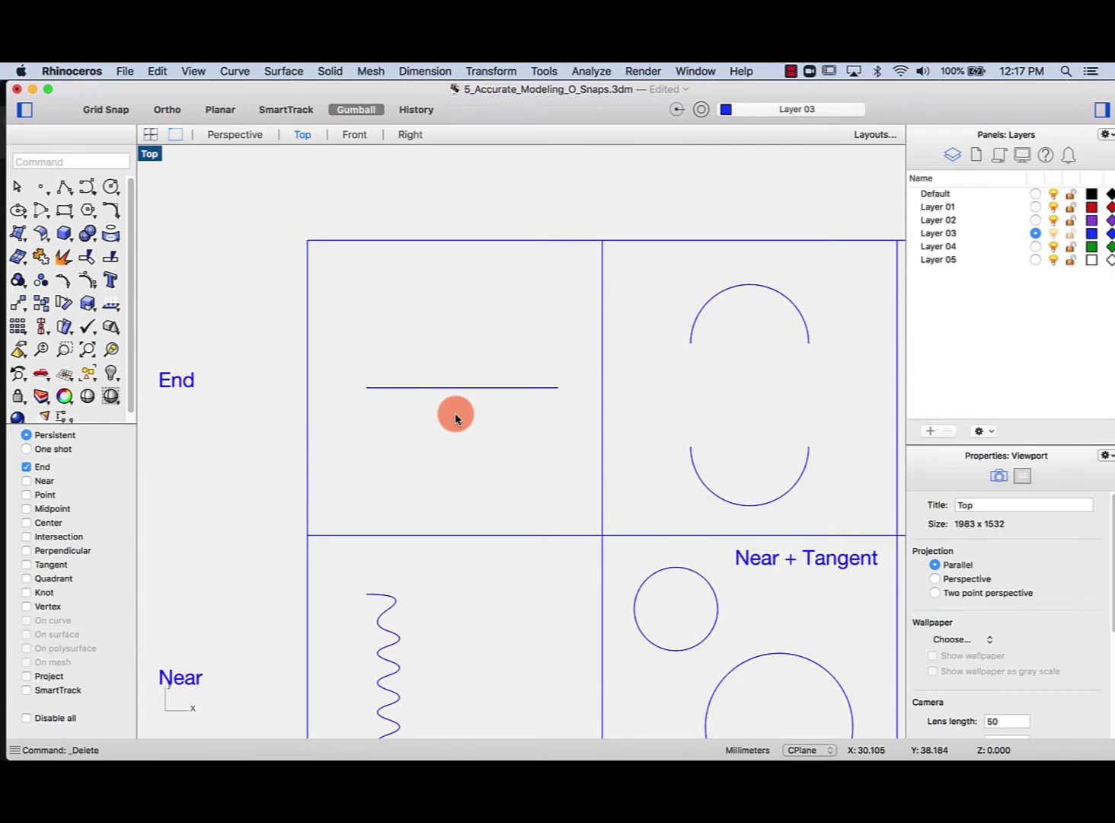
{"action": "right_click_drag", "start_coordinate": [463, 446], "coordinate": [448, 449]}
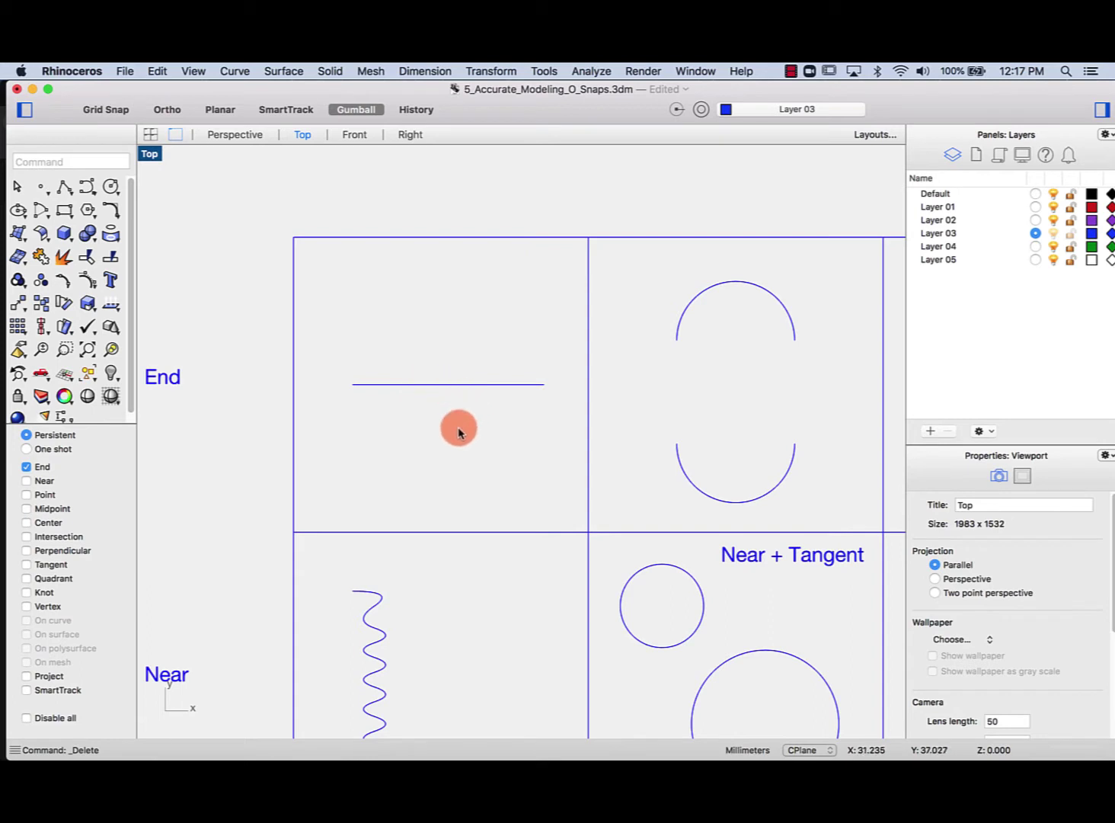
{"action": "key", "text": "Return"}
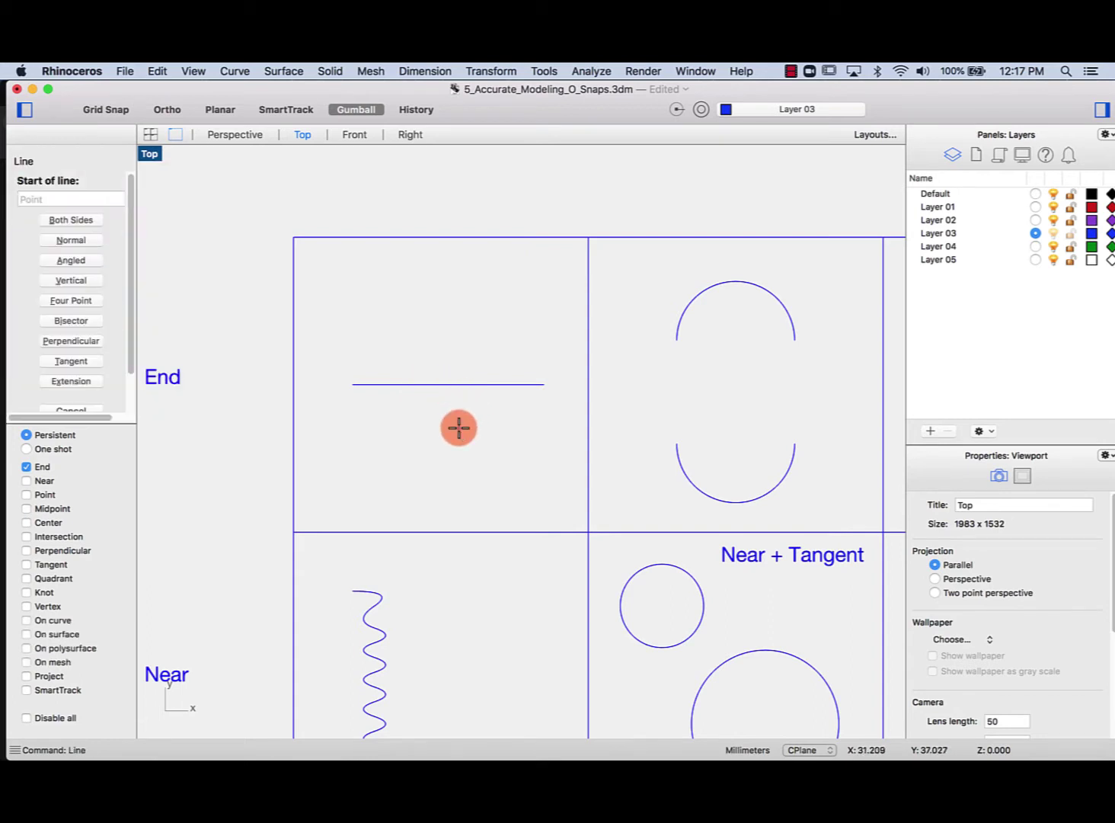
{"action": "left_click", "coordinate": [350, 384]}
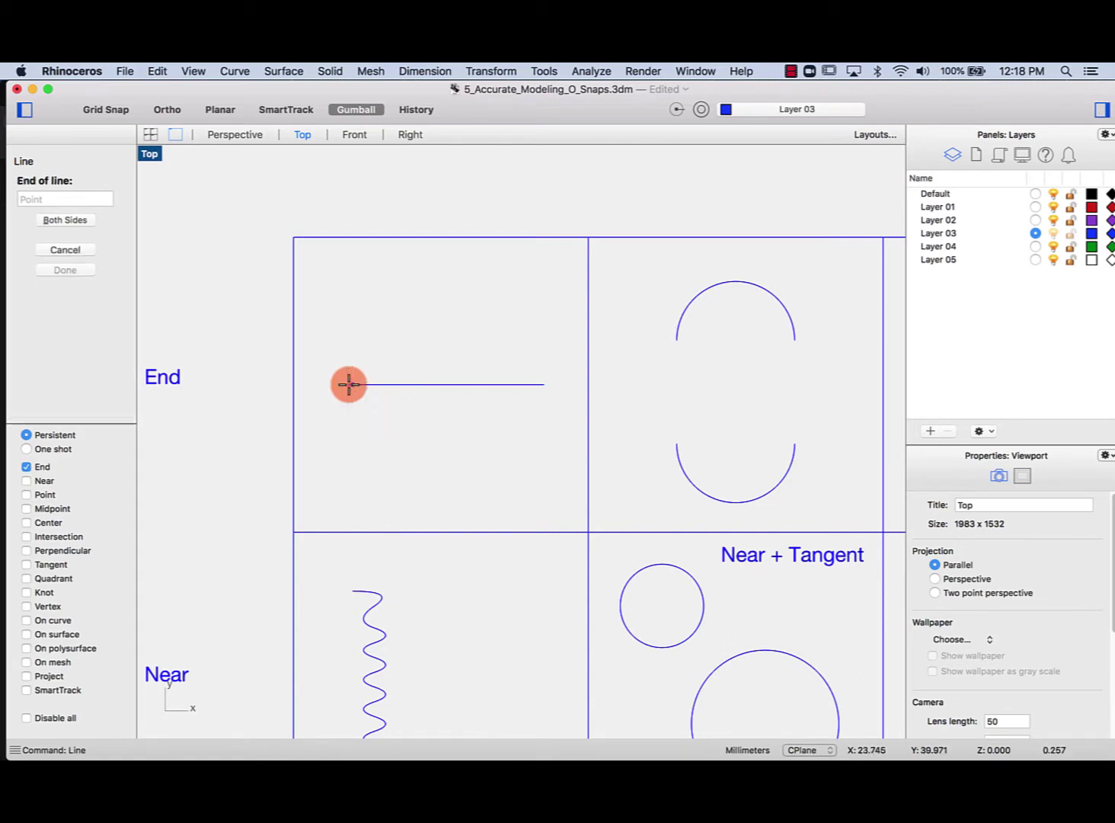
{"action": "left_click", "coordinate": [347, 325], "text": "shift"}
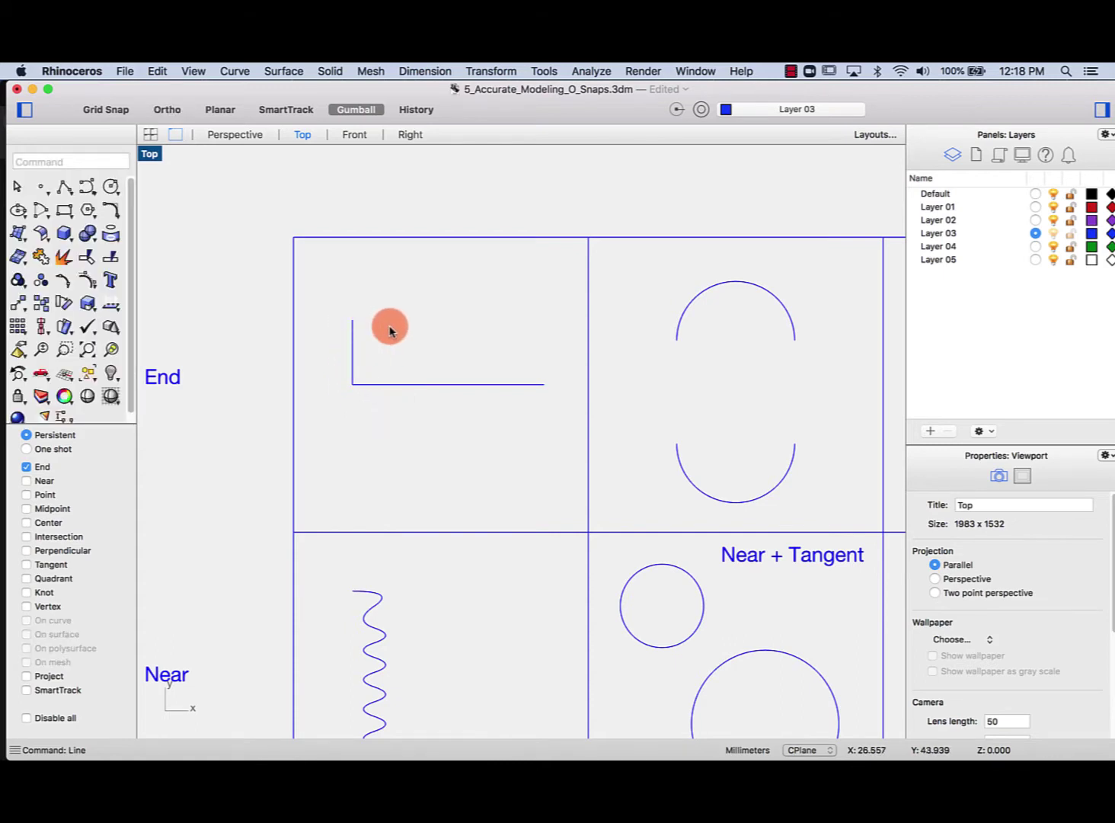
Draw a vertical line about 13 mm long with the Both Sides option, centred on the horizontal line's right end
{"action": "scroll", "coordinate": [383, 328], "scroll_direction": "right", "scroll_amount": 1}
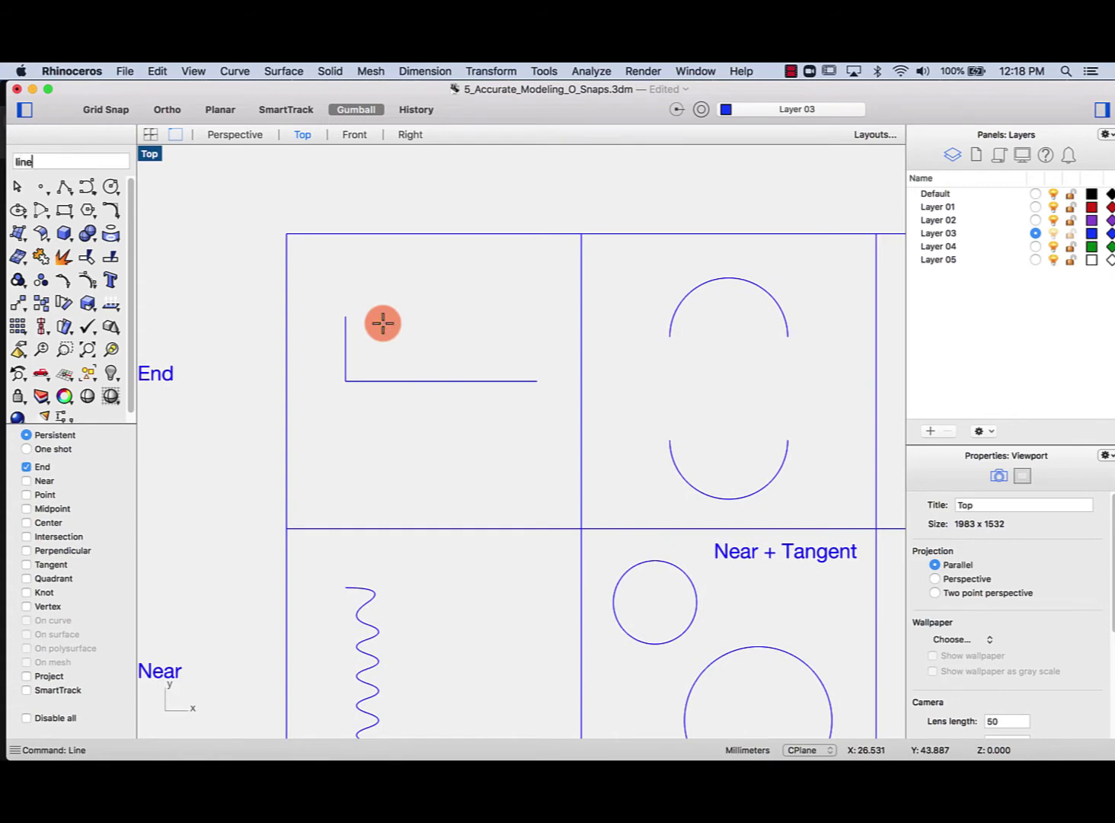
{"action": "key", "text": "Return"}
{"action": "left_click", "coordinate": [94, 220]}
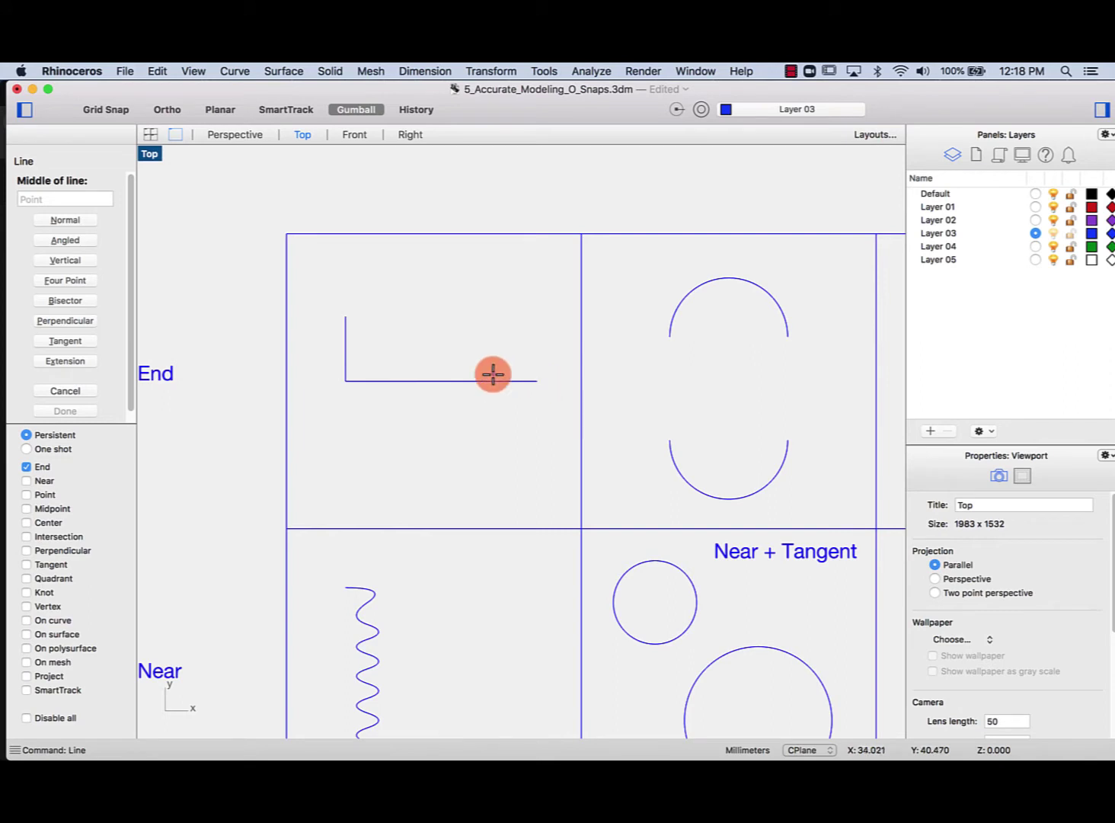
{"action": "left_click", "coordinate": [26, 468]}
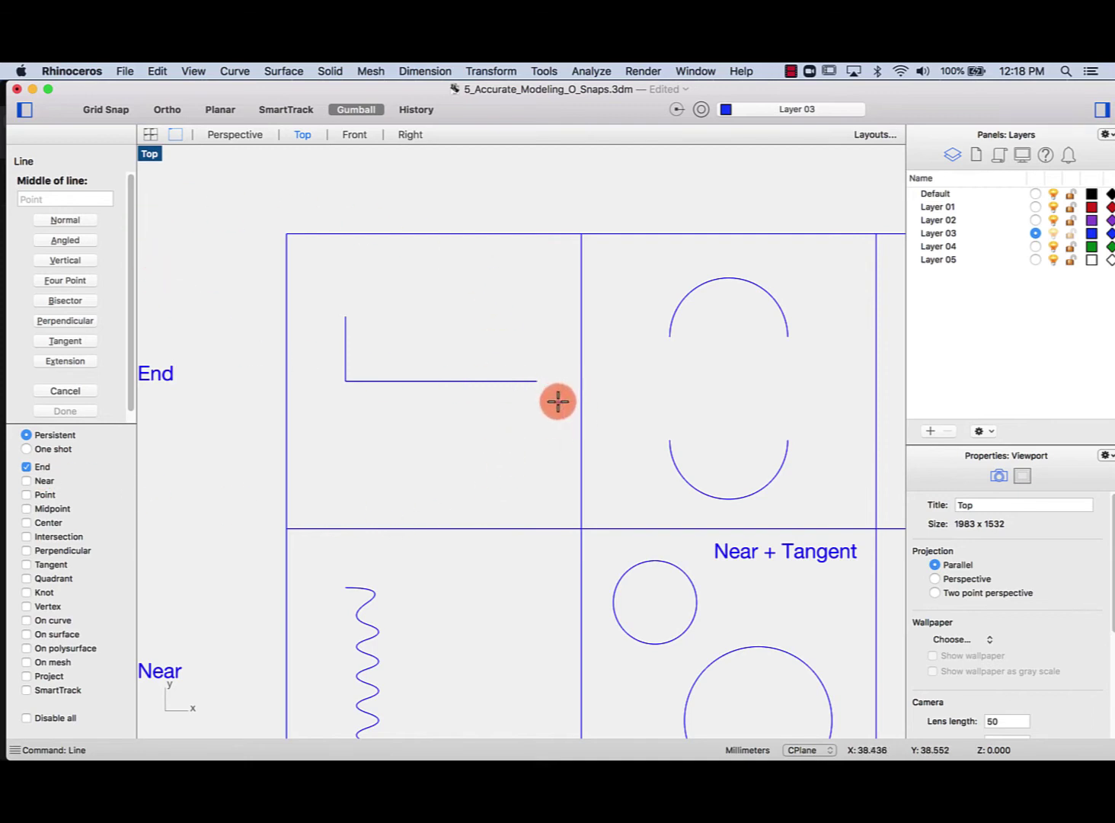
{"action": "left_click", "coordinate": [537, 380]}
{"action": "key", "text": "F8"}
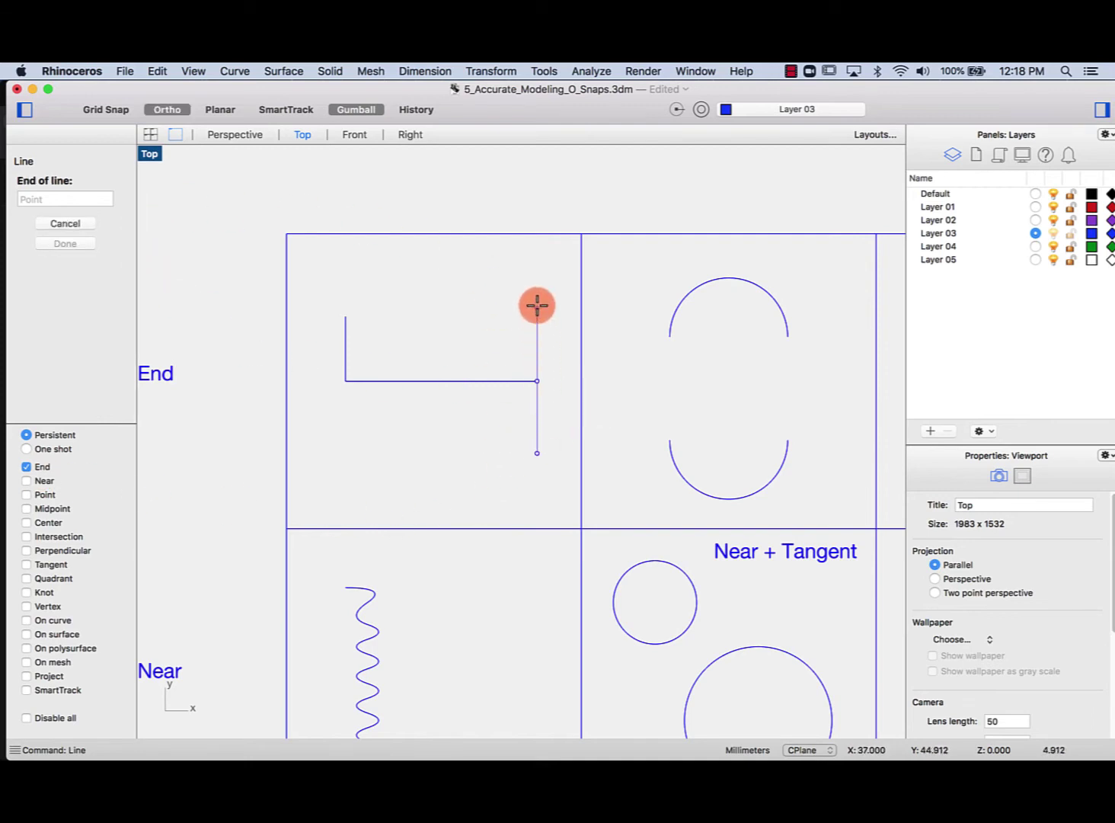
{"action": "left_click", "coordinate": [538, 282], "text": "shift"}
{"action": "scroll", "coordinate": [494, 373], "scroll_direction": "up", "scroll_amount": 3}
{"action": "right_click_drag", "start_coordinate": [494, 373], "coordinate": [494, 382]}
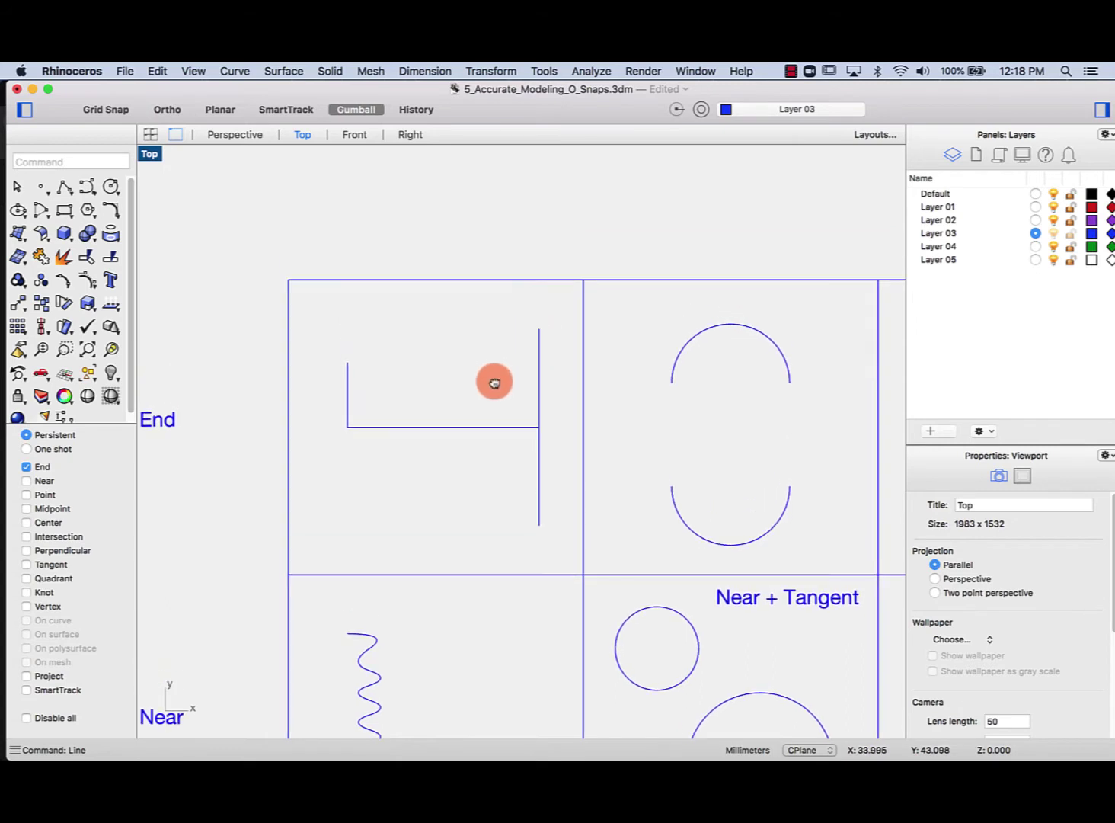
Connect the upper ends of the two vertical lines, and join the horizontal line's left end to the long vertical's lower end
{"action": "key", "text": "Return"}
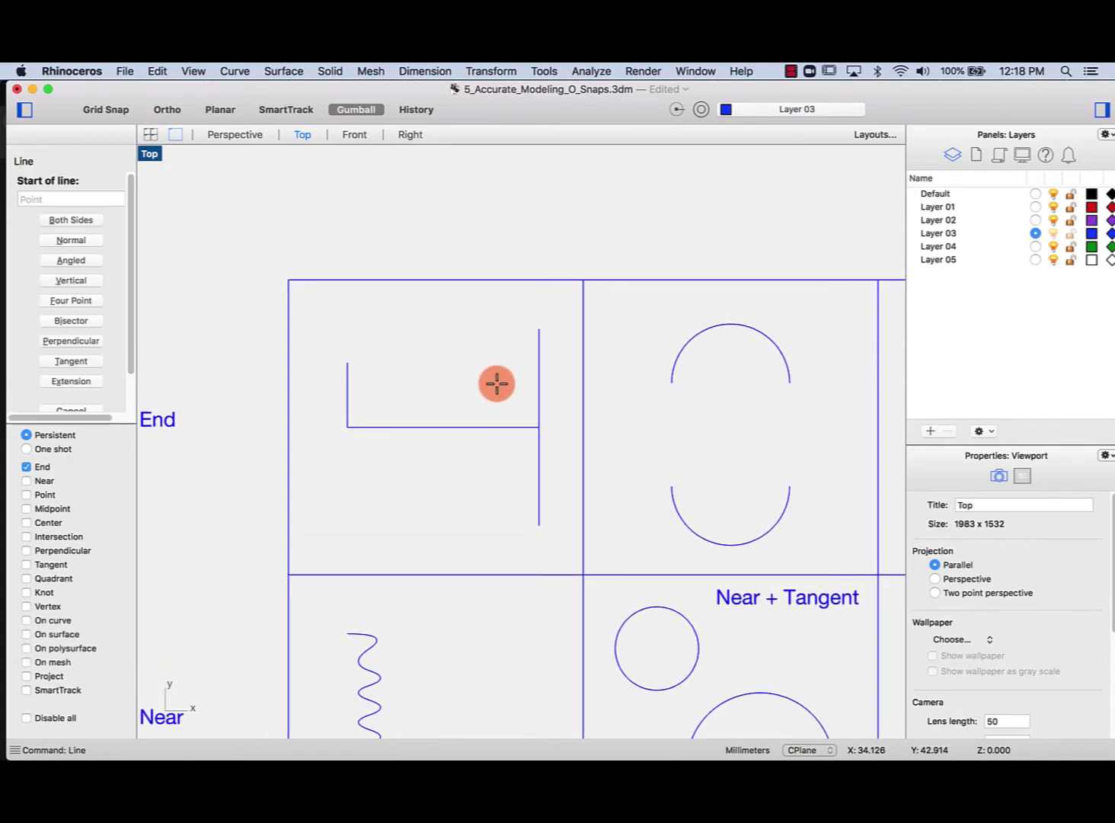
{"action": "left_click", "coordinate": [347, 363]}
{"action": "left_click", "coordinate": [539, 329]}
{"action": "key", "text": "Return"}
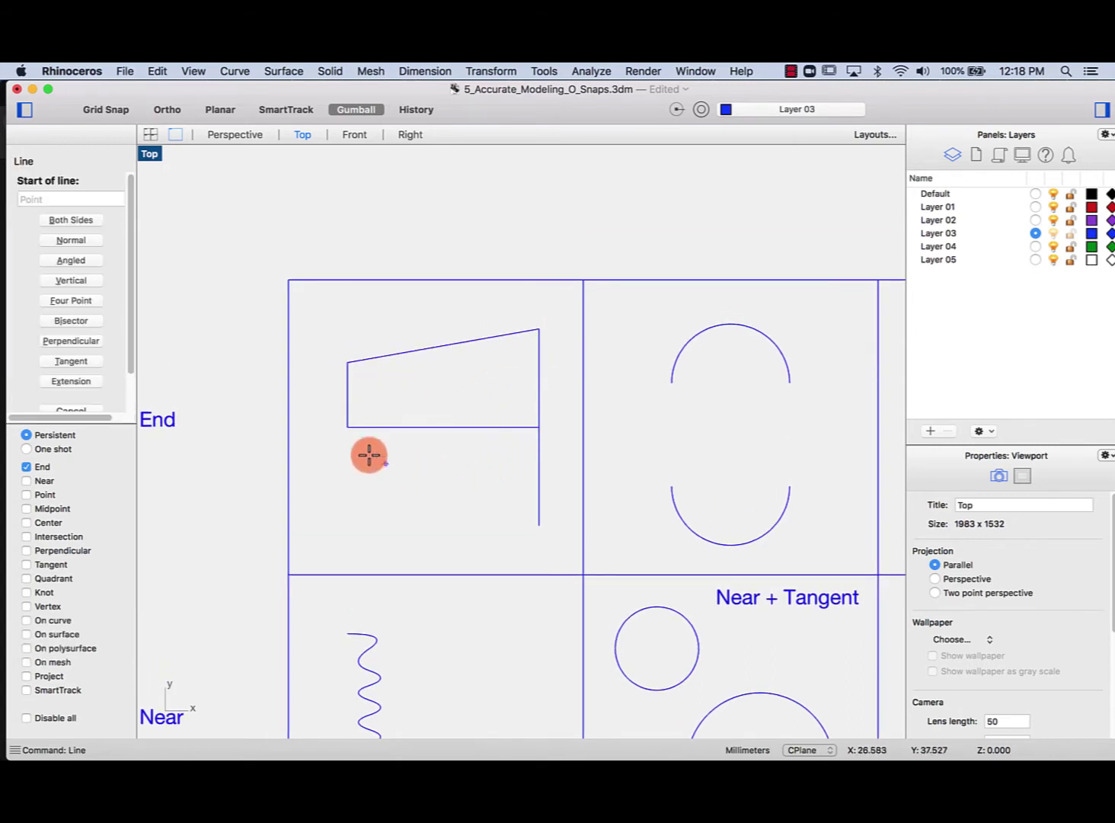
{"action": "left_click", "coordinate": [346, 428]}
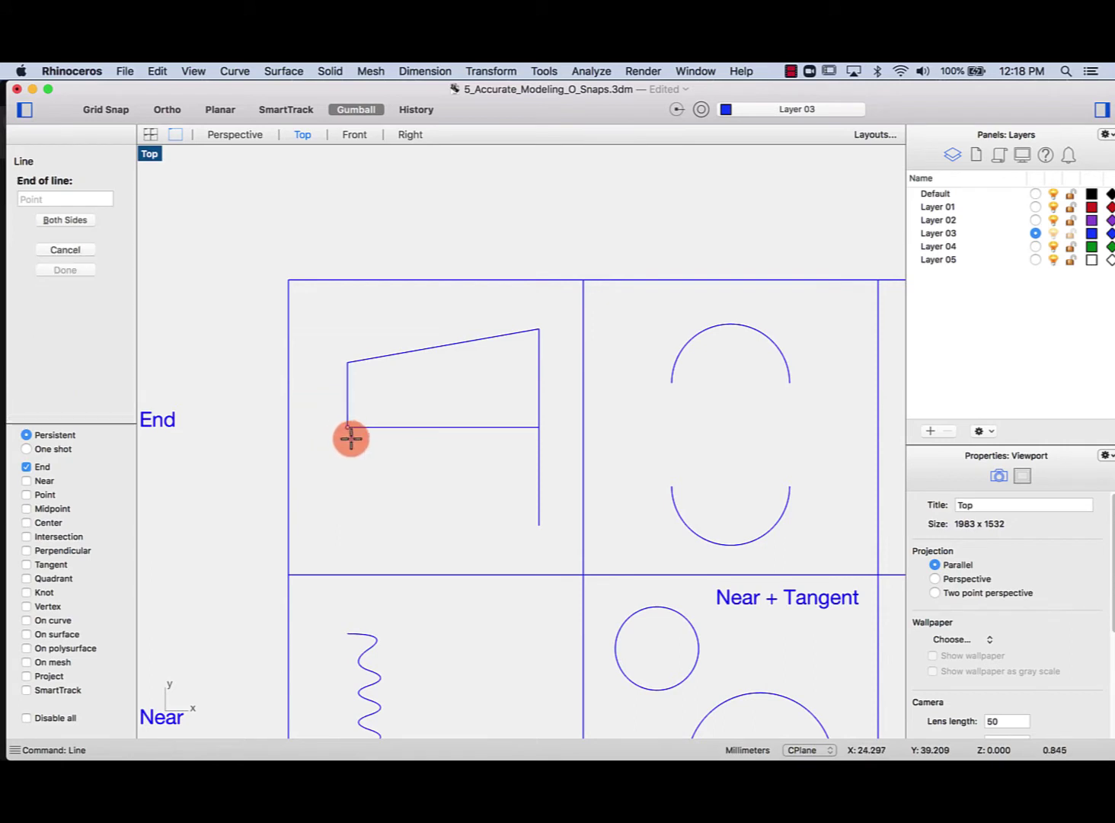
{"action": "left_click", "coordinate": [539, 524]}
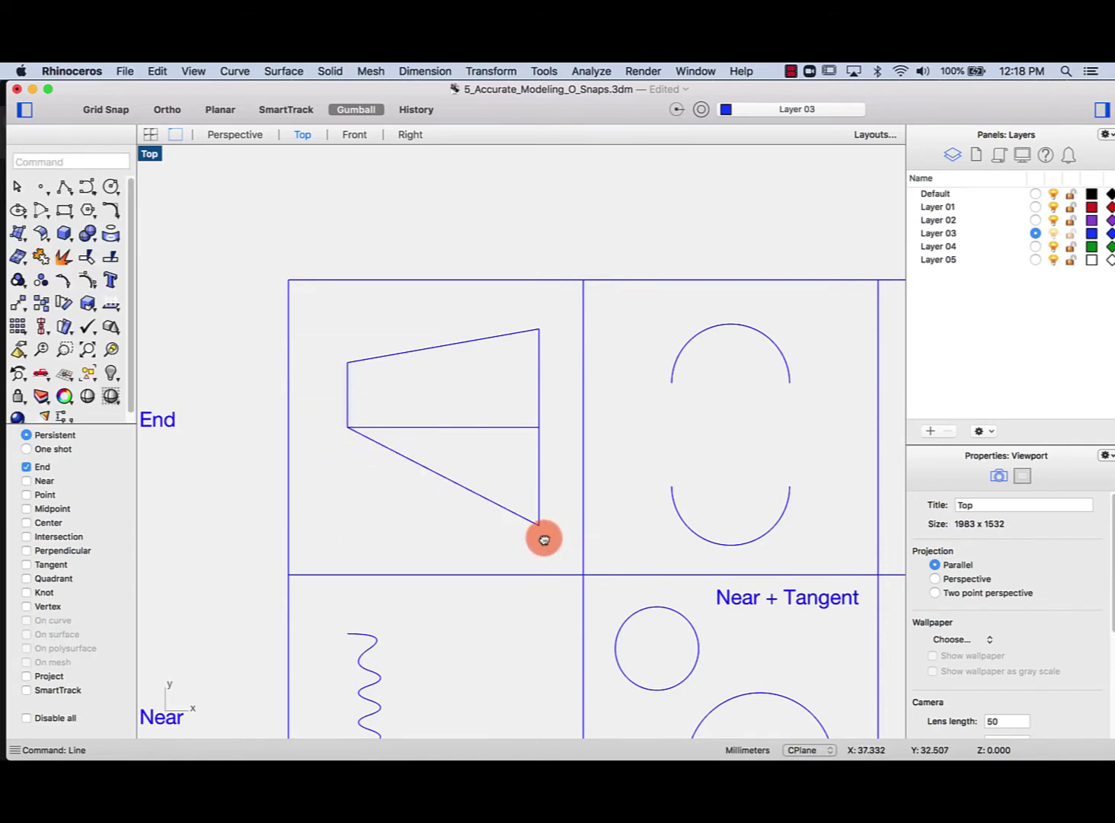
Connect the facing ends of the two arcs in the second End cell with two vertical lines
{"action": "scroll", "coordinate": [544, 539], "scroll_direction": "right", "scroll_amount": 1}
{"action": "scroll", "coordinate": [510, 518], "scroll_direction": "left", "scroll_amount": 4}
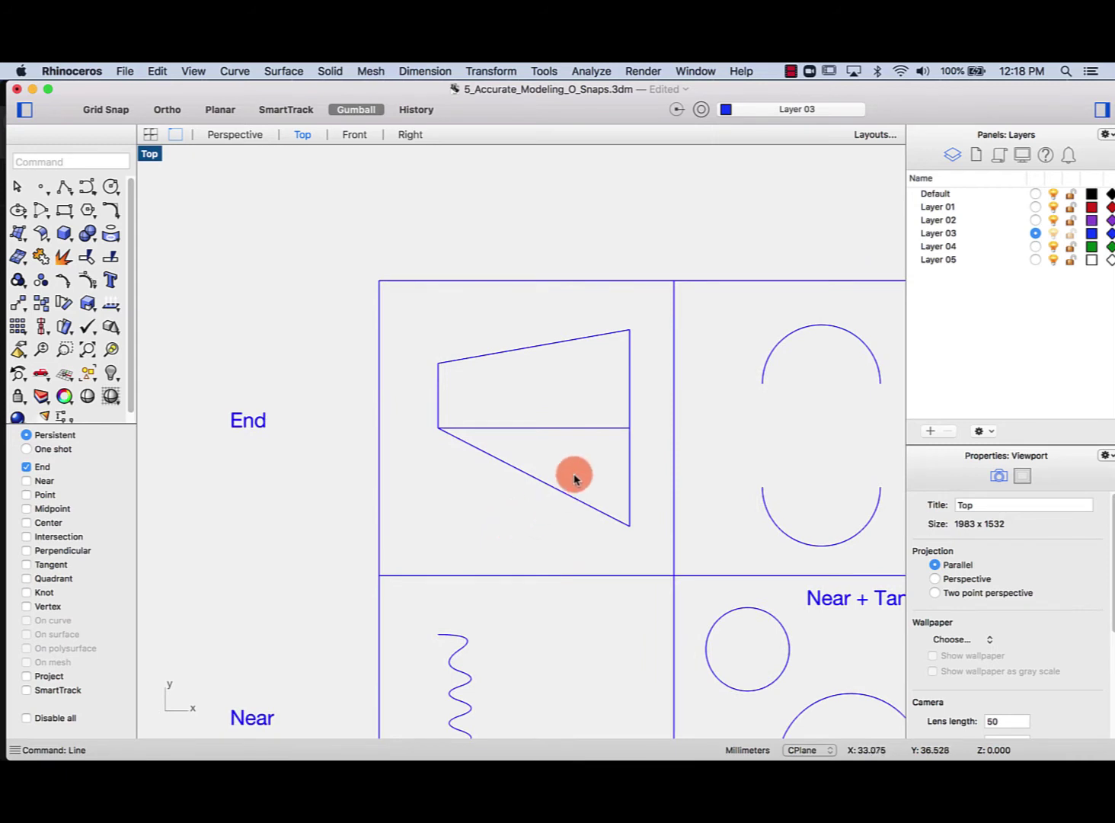
{"action": "scroll", "coordinate": [574, 478], "scroll_direction": "right", "scroll_amount": 10}
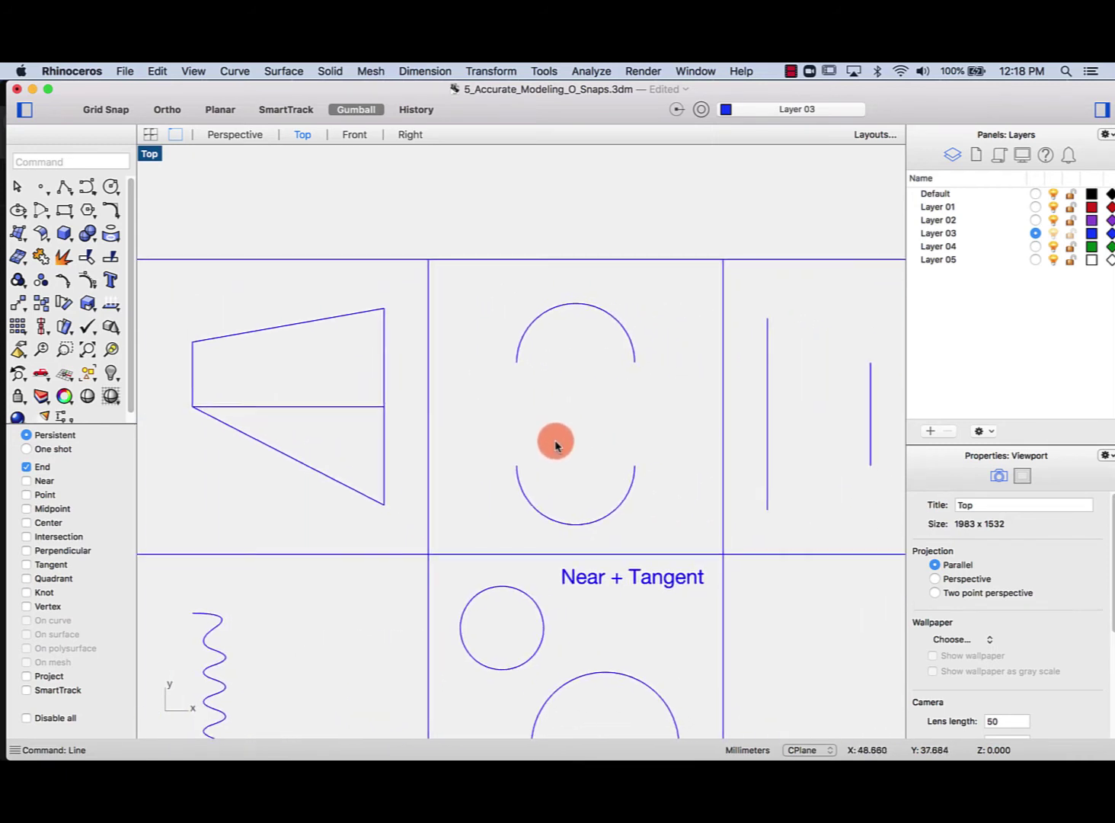
{"action": "key", "text": "Return"}
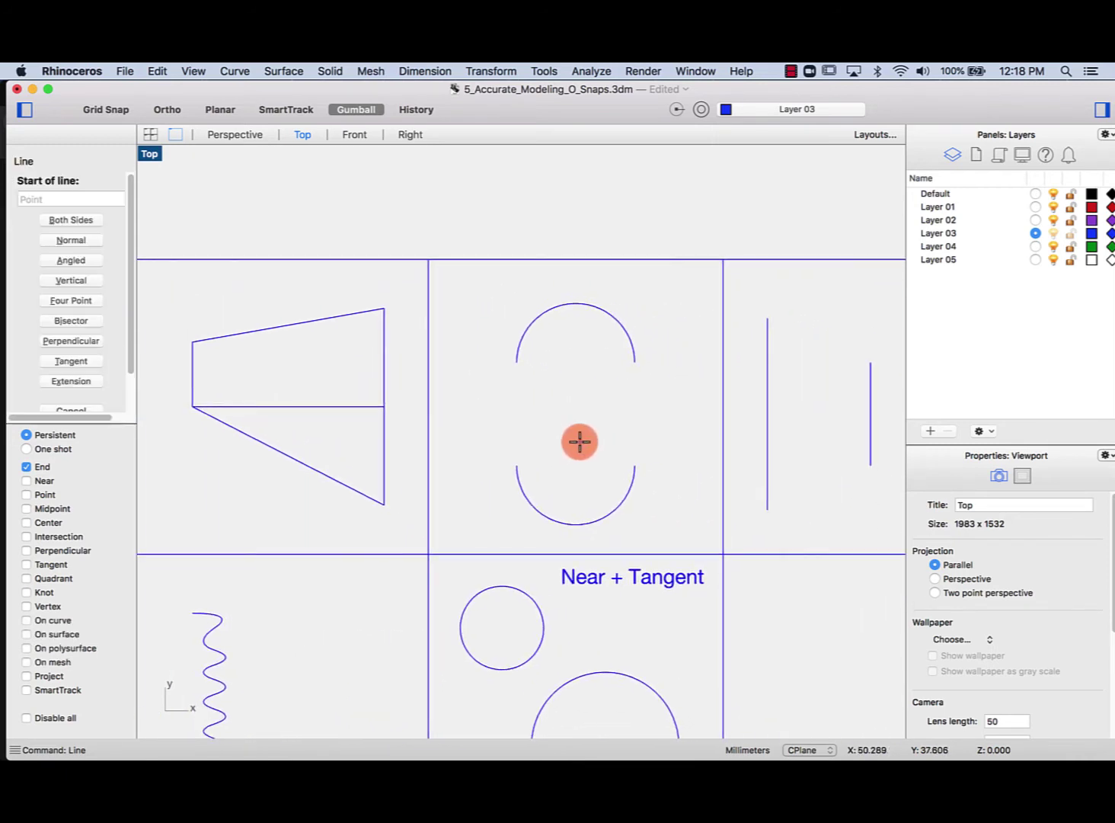
{"action": "left_click", "coordinate": [518, 365]}
{"action": "left_click", "coordinate": [518, 465]}
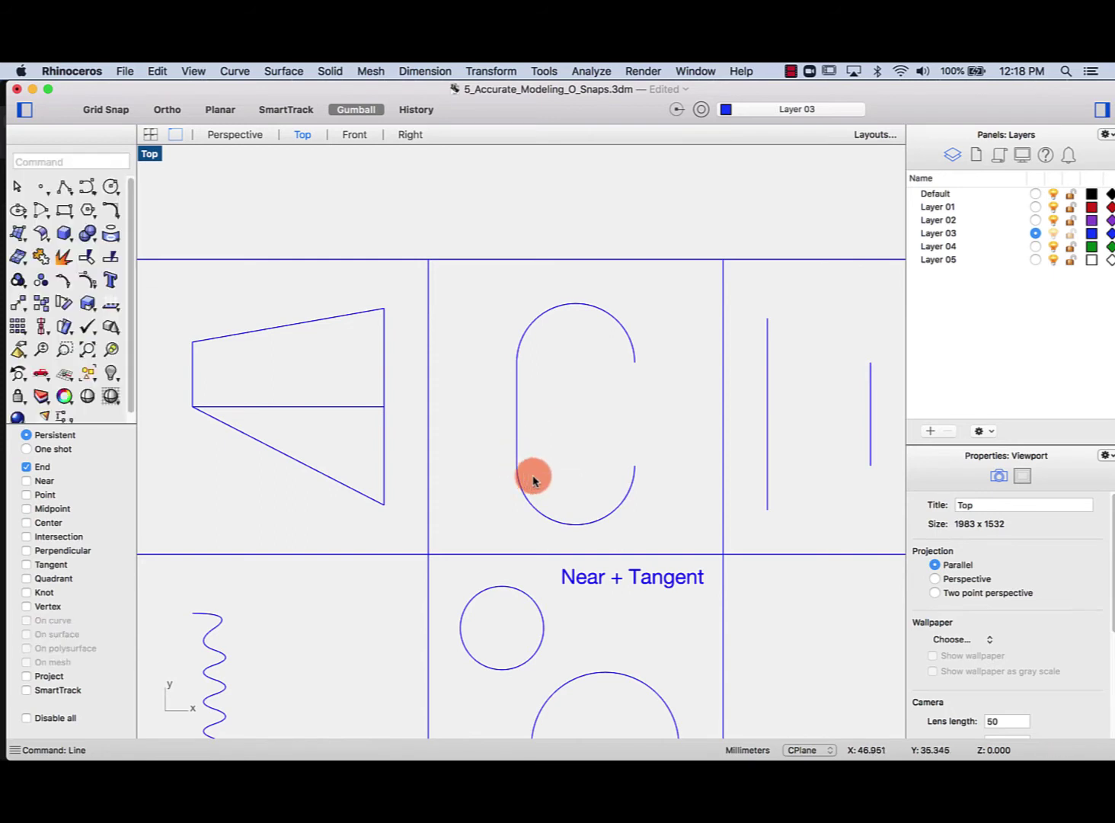
{"action": "key", "text": "Return"}
{"action": "left_click", "coordinate": [634, 364]}
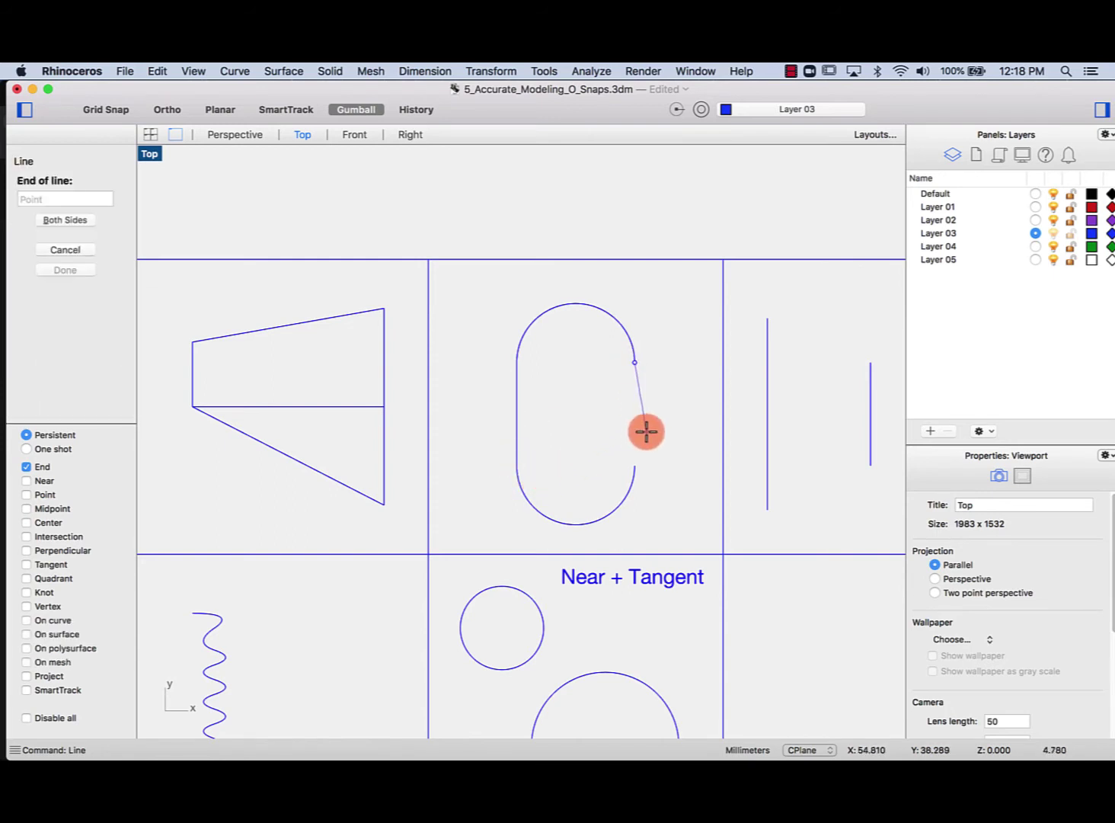
{"action": "left_click", "coordinate": [636, 465]}
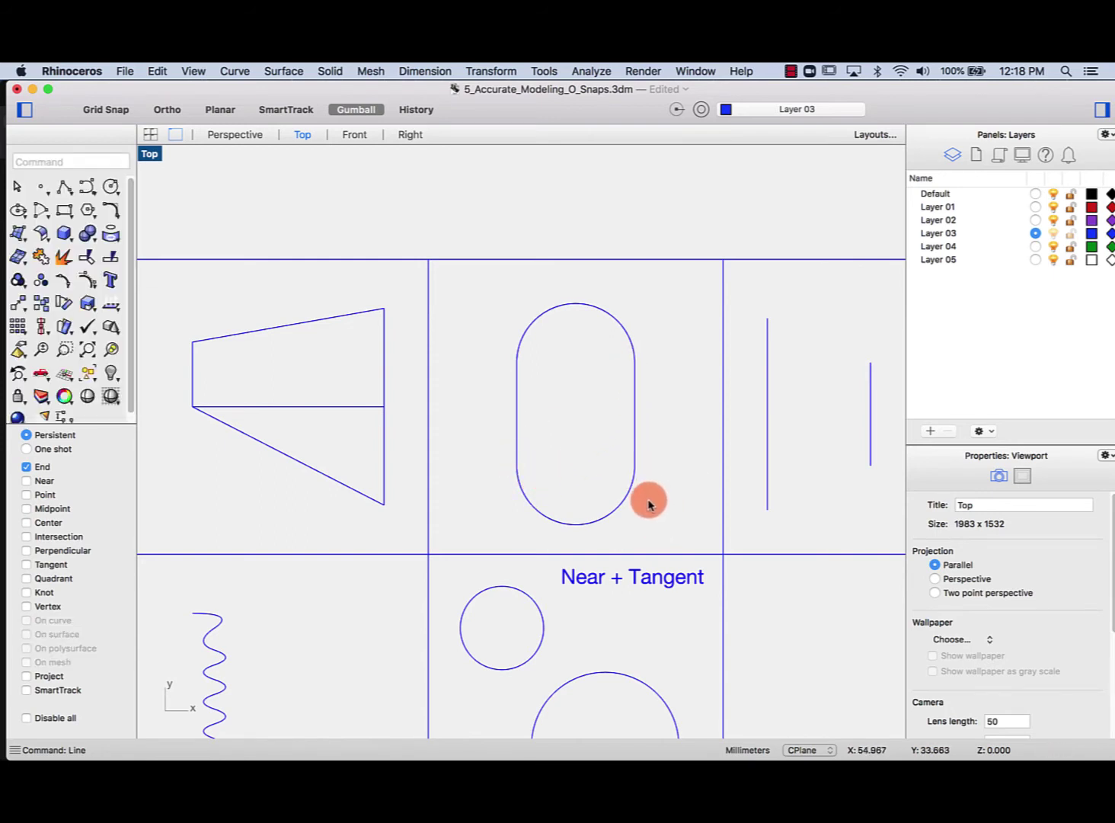
Turn off Gumball and join the two arcs and two vertical lines of the slot shape into one closed curve
{"action": "left_click", "coordinate": [568, 306]}
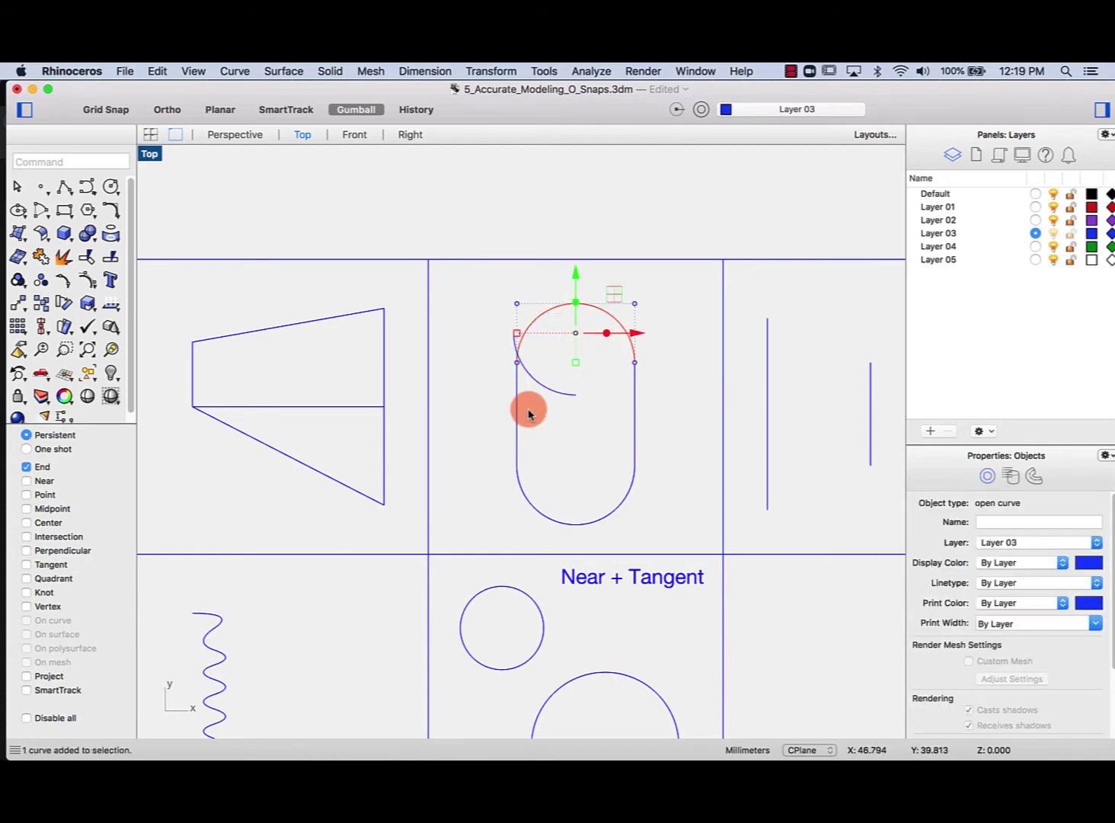
{"action": "left_click", "coordinate": [346, 112]}
{"action": "left_click", "coordinate": [515, 377], "text": "shift"}
{"action": "left_click", "coordinate": [637, 468], "text": "shift"}
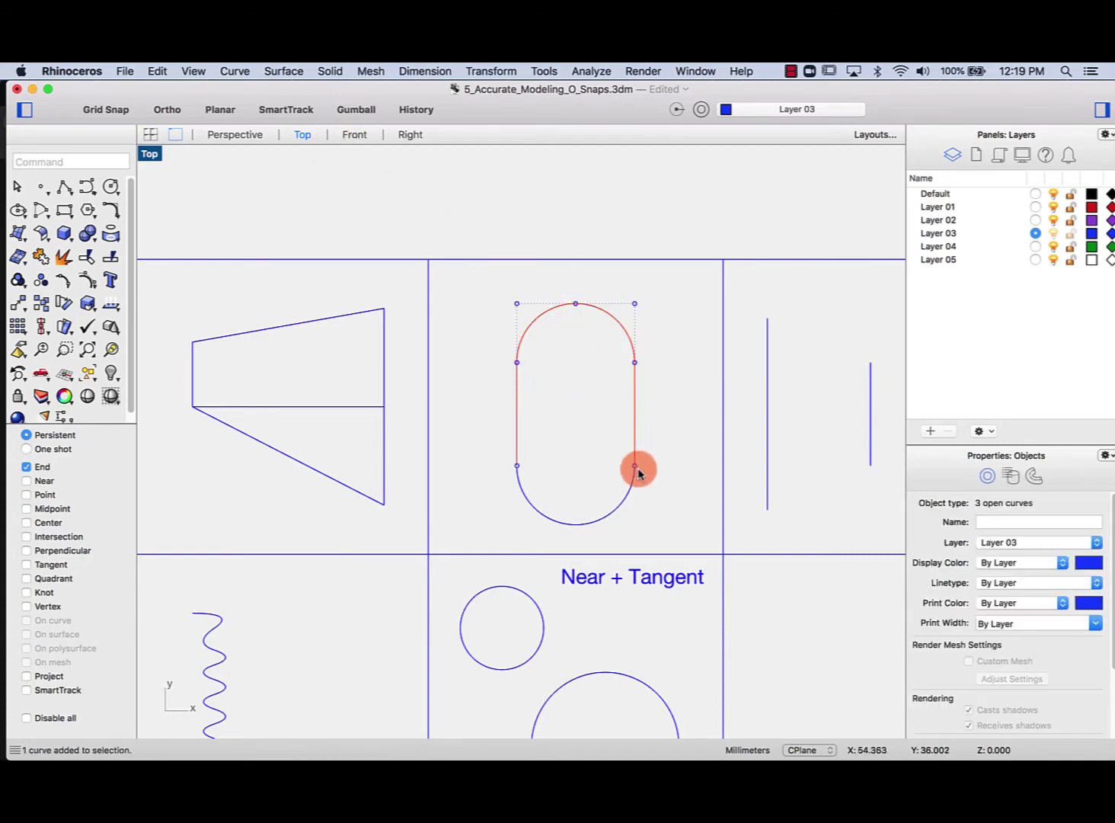
{"action": "left_click", "coordinate": [629, 500], "text": "shift"}
{"action": "right_click_drag", "start_coordinate": [614, 496], "coordinate": [546, 415]}
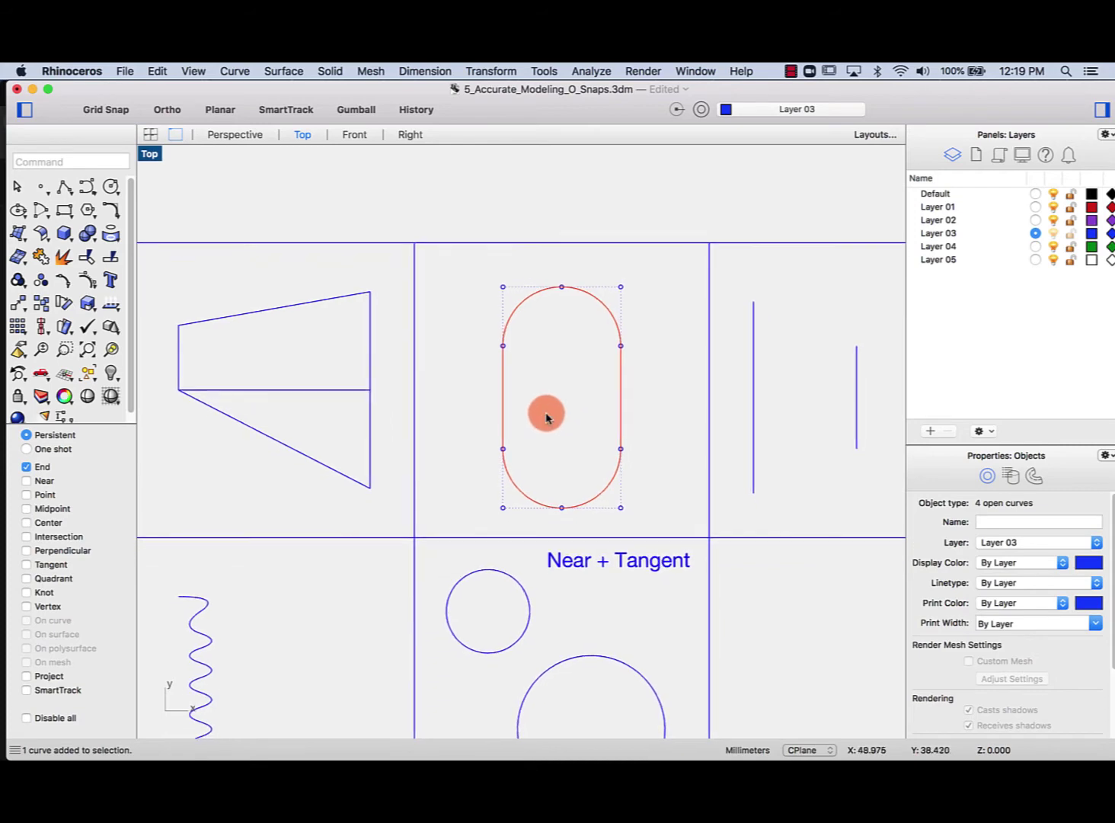
{"action": "left_click", "coordinate": [38, 259]}
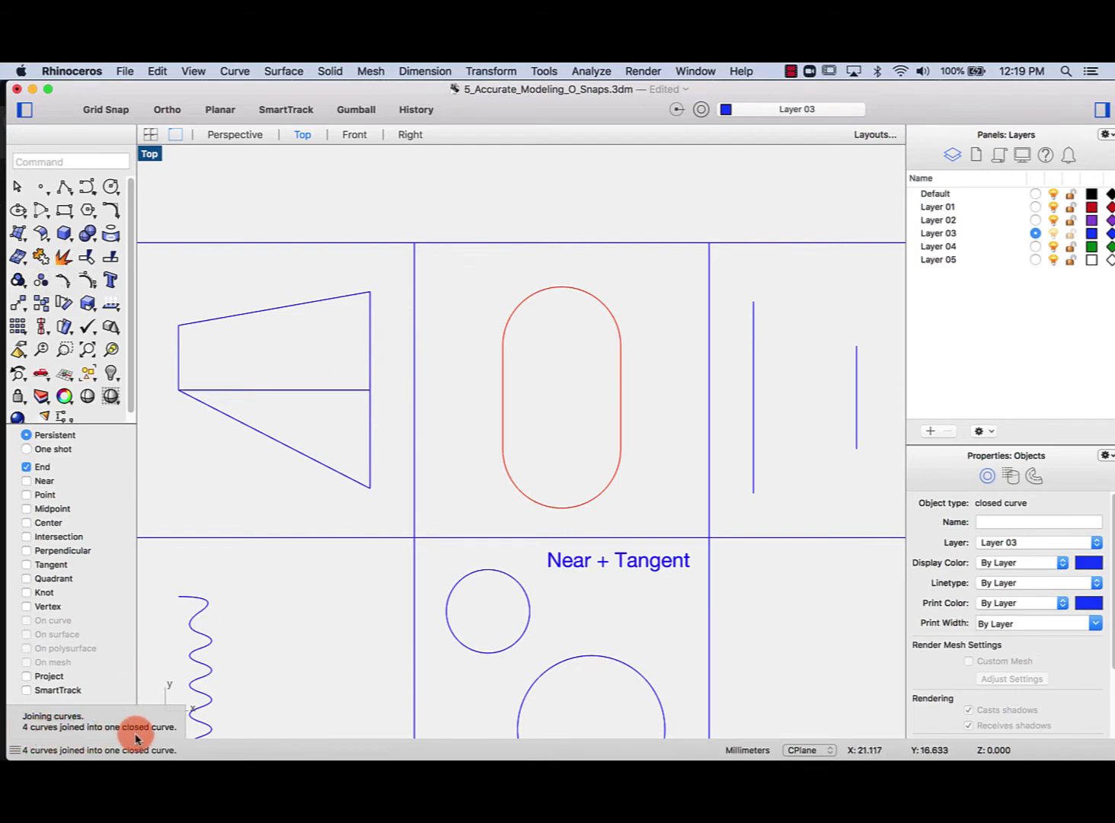
Connect the upper ends of the three vertical lines in the third End cell with two lines meeting at the middle one
{"action": "scroll", "coordinate": [630, 385], "scroll_direction": "right", "scroll_amount": 5}
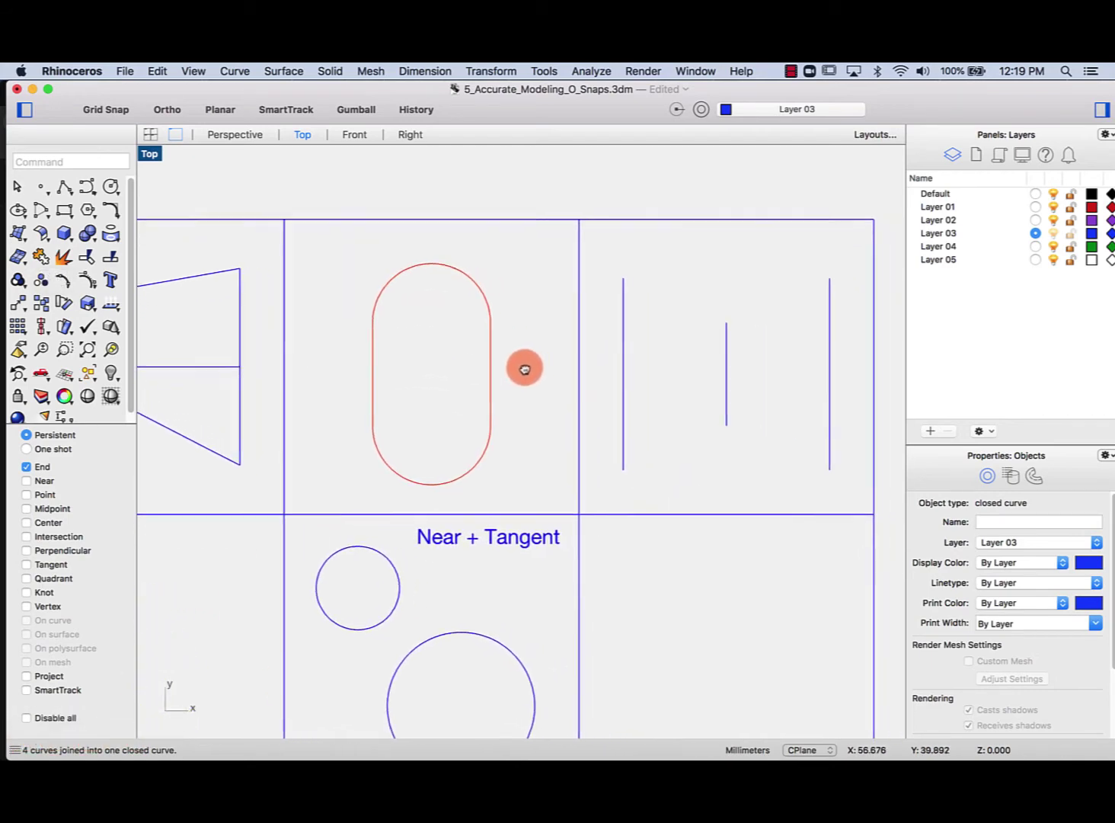
{"action": "left_click", "coordinate": [593, 370]}
{"action": "type", "text": "lin"}
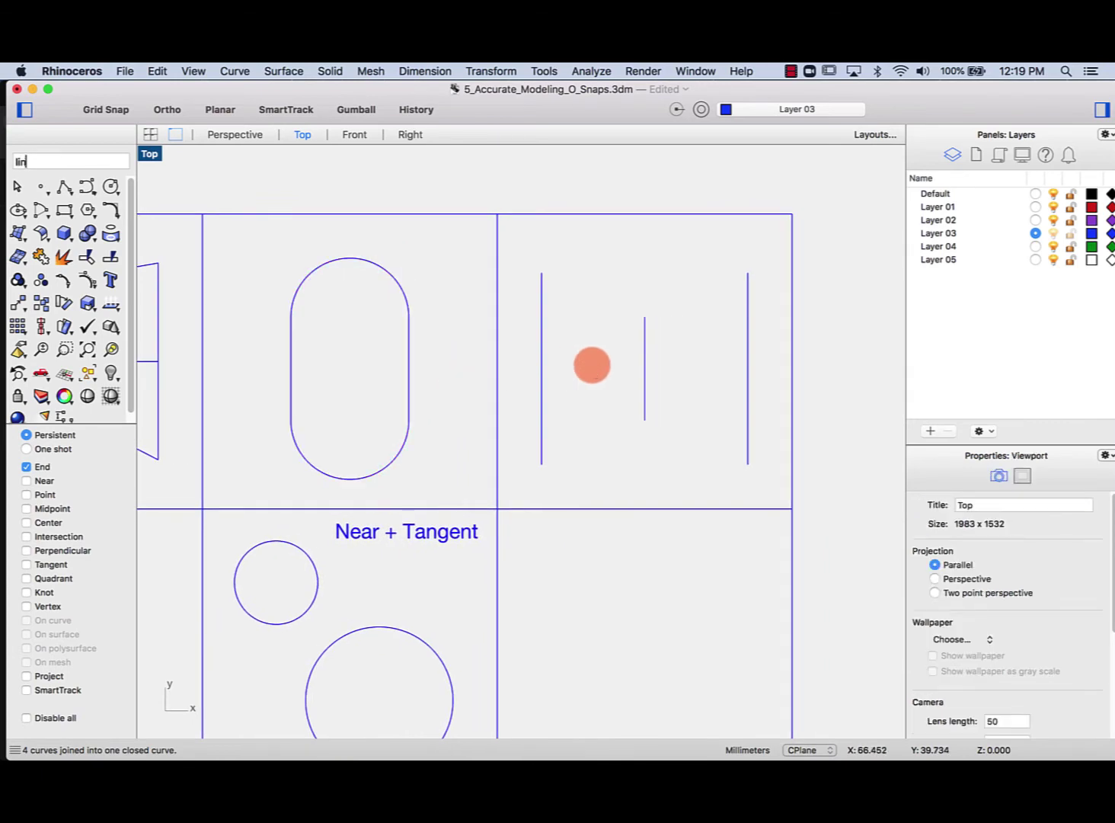
{"action": "type", "text": "e"}
{"action": "key", "text": "Return"}
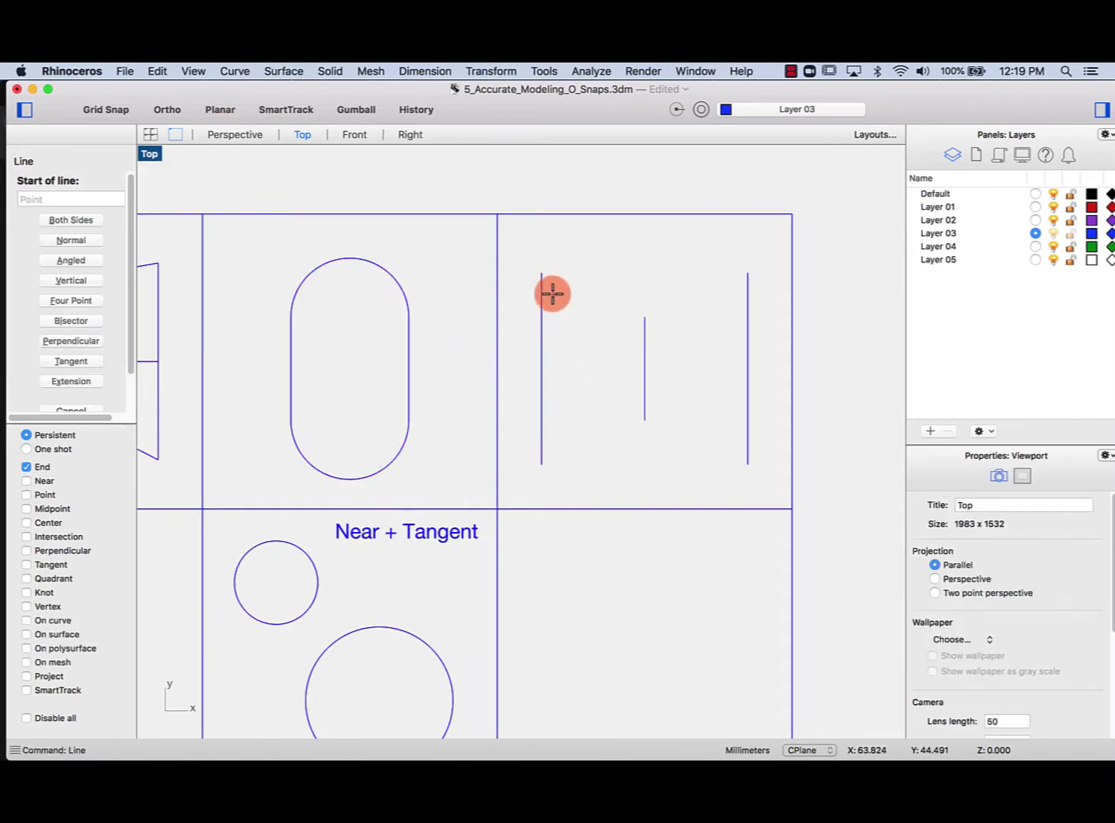
{"action": "left_click", "coordinate": [542, 273]}
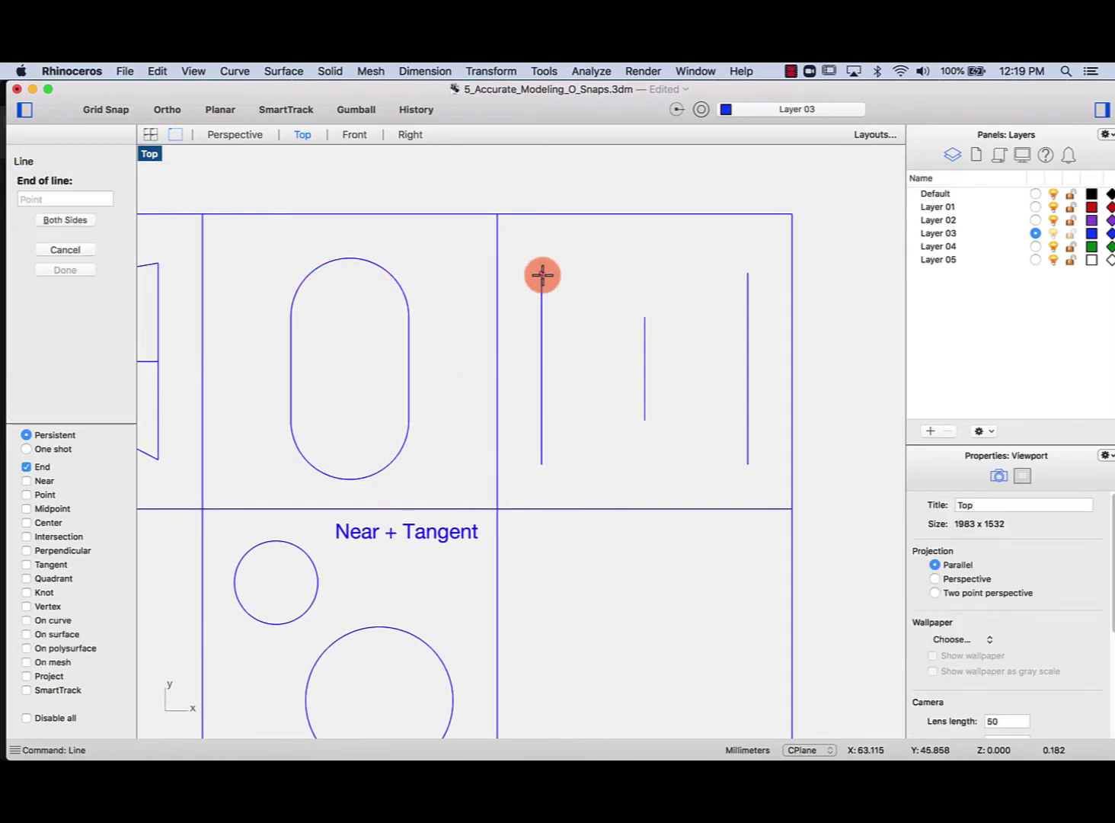
{"action": "left_click", "coordinate": [645, 317]}
{"action": "key", "text": "Return"}
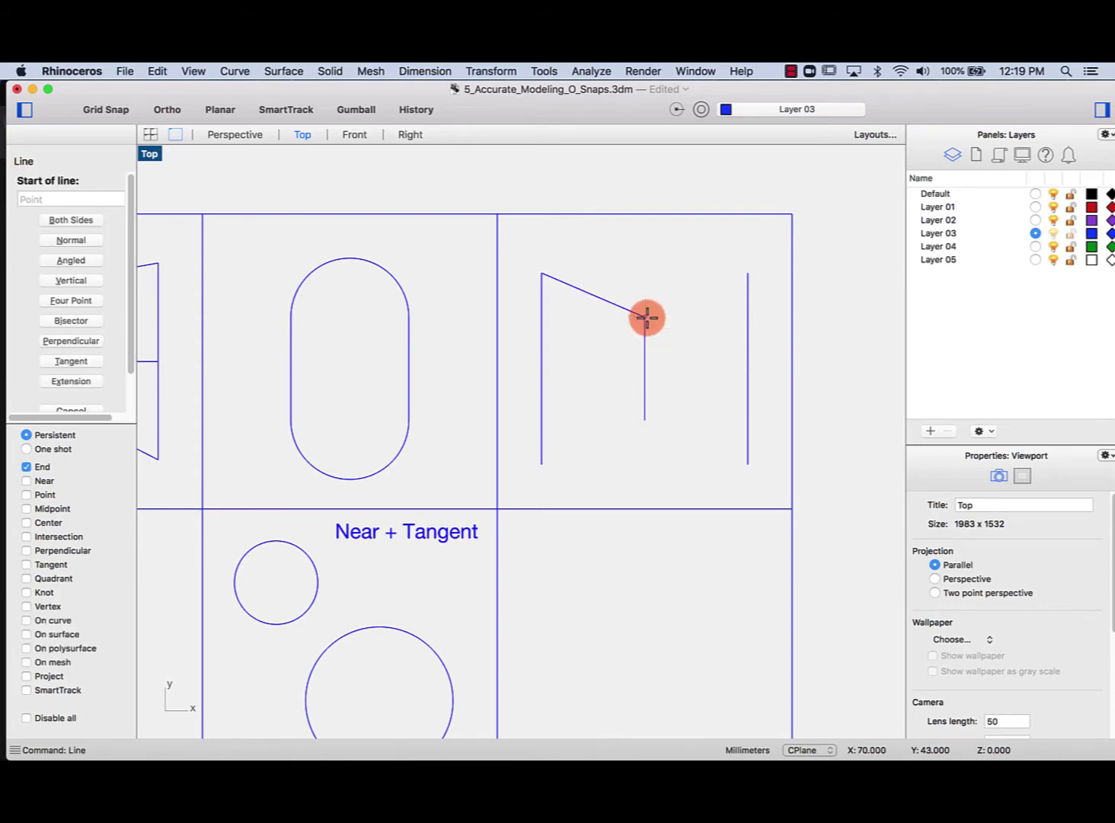
{"action": "left_click", "coordinate": [644, 317]}
{"action": "left_click", "coordinate": [747, 274]}
Draw a polyline through the lower ends of the three vertical lines in the third End cell, from left to right
{"action": "right_click_drag", "start_coordinate": [710, 366], "coordinate": [692, 338]}
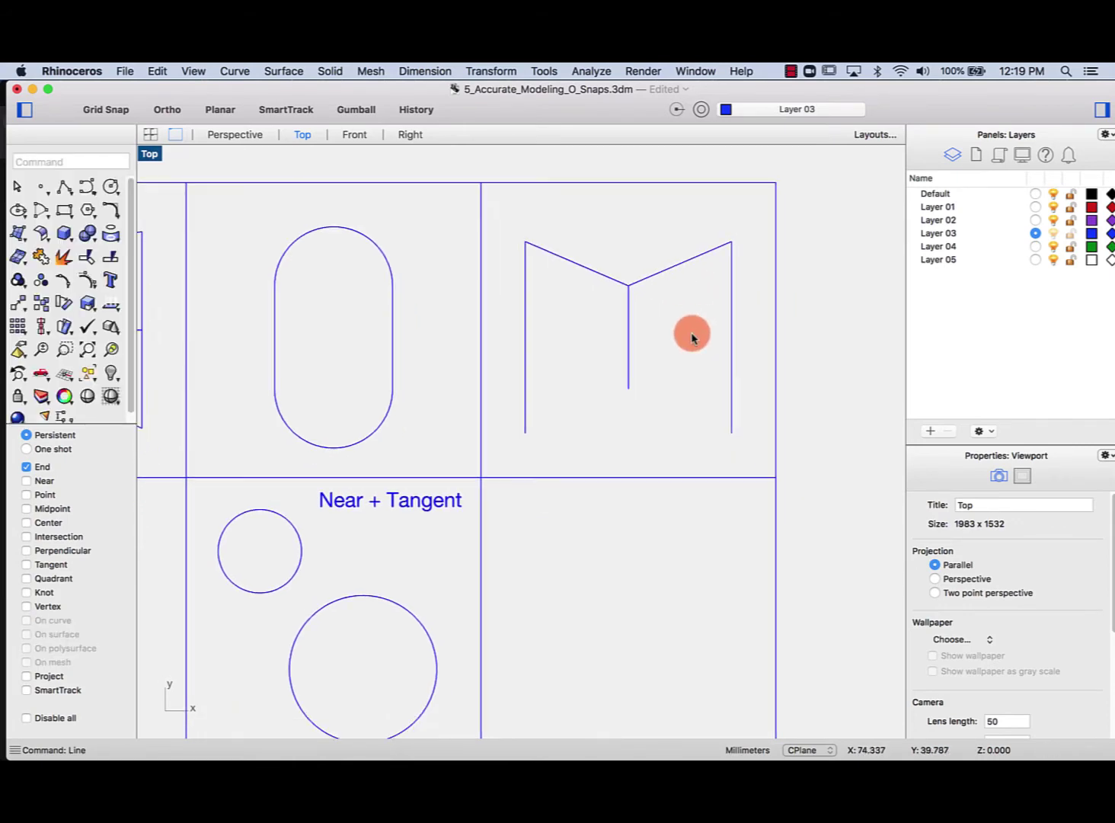
{"action": "type", "text": "polyl"}
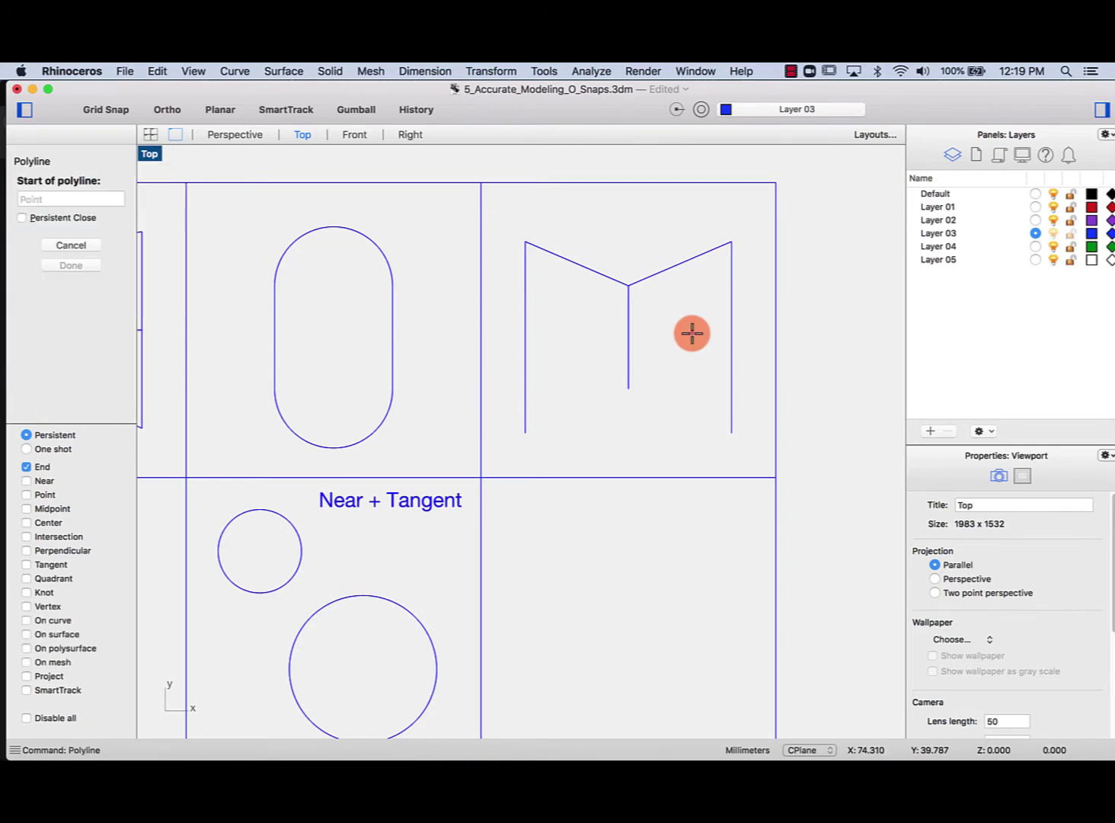
{"action": "left_click", "coordinate": [524, 434]}
{"action": "left_click", "coordinate": [629, 388]}
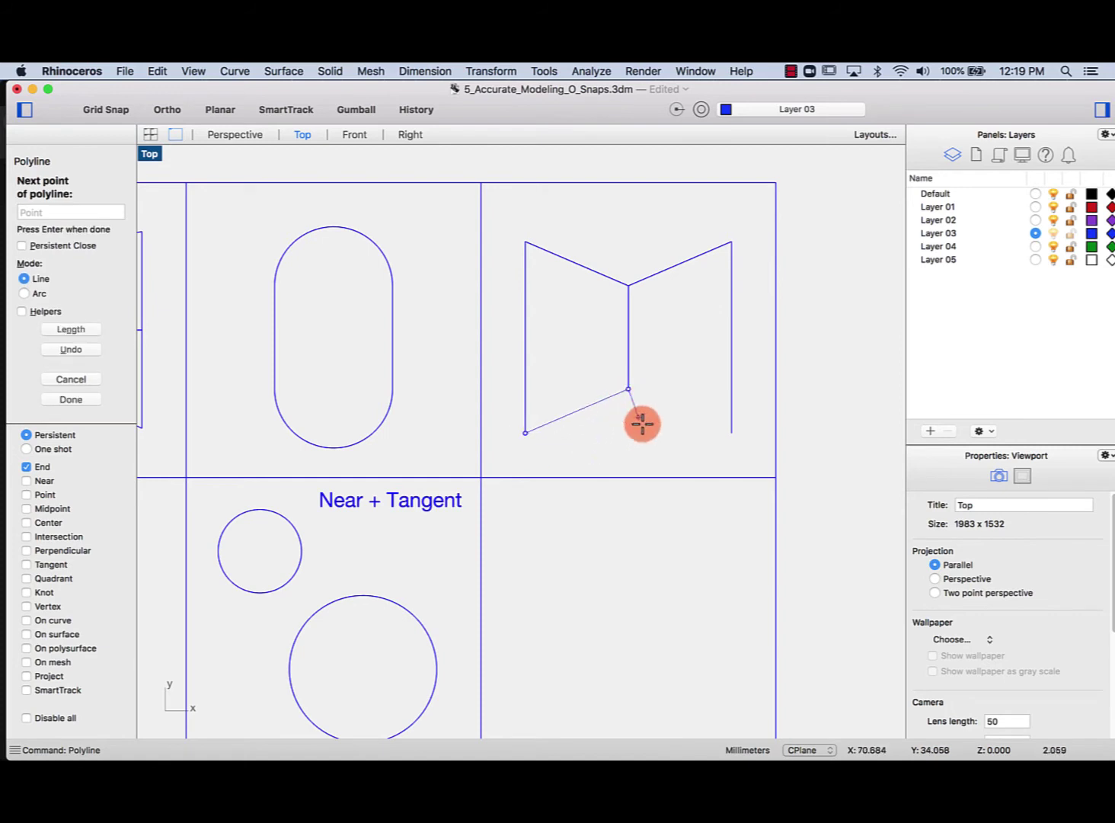
{"action": "left_click", "coordinate": [730, 433]}
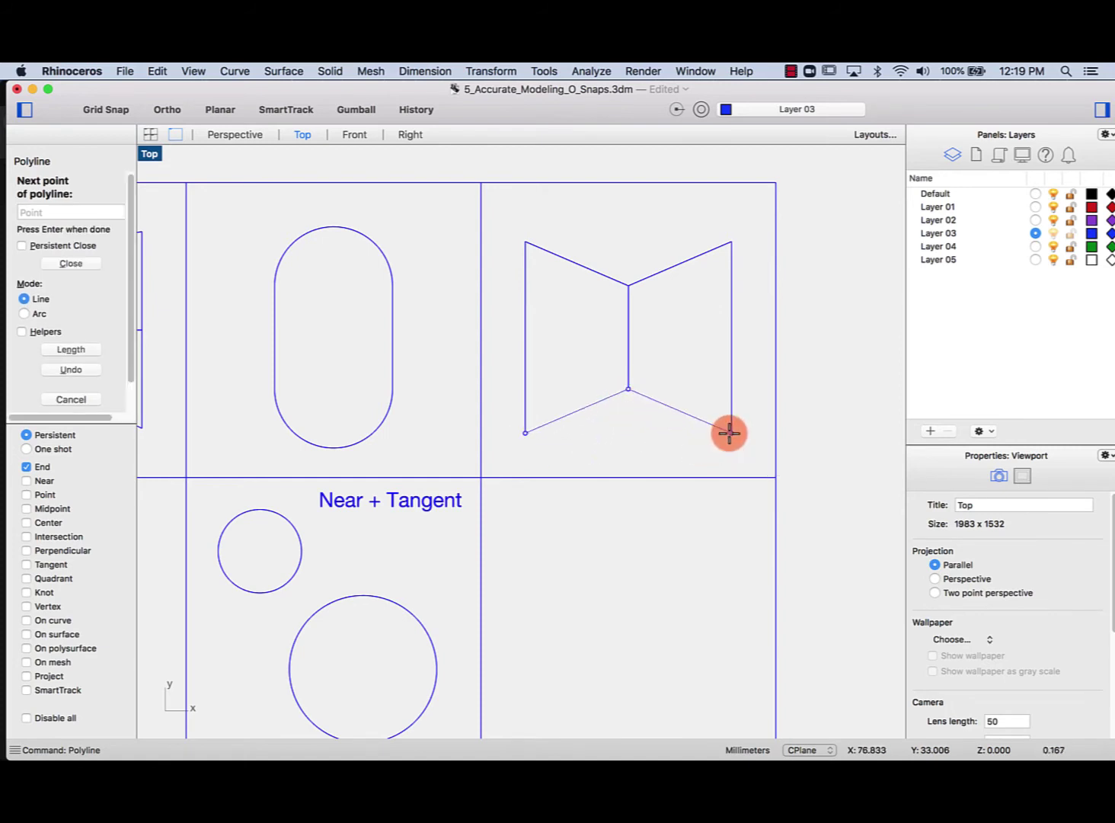
{"action": "left_click", "coordinate": [73, 401]}
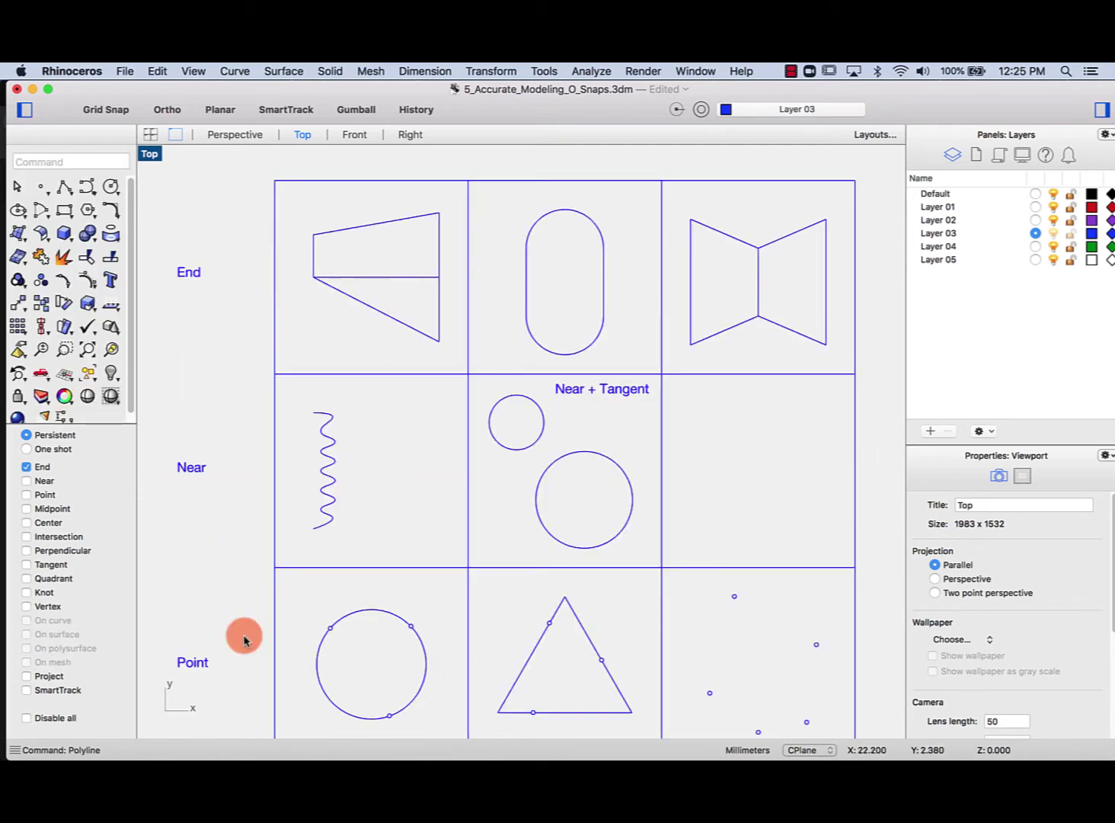
Switch the object snap from End to Near and place two points on the middle part of the wavy curve in the first Near cell
{"action": "left_click", "coordinate": [26, 467]}
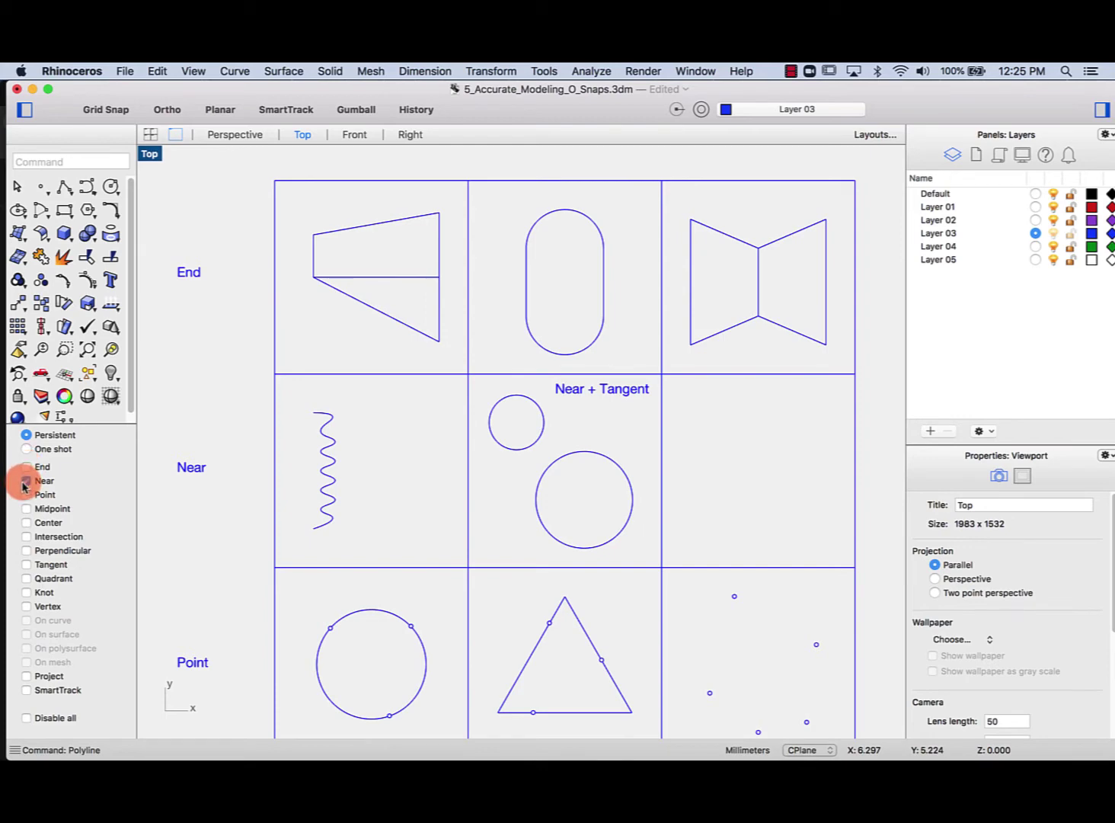
{"action": "left_click", "coordinate": [26, 481]}
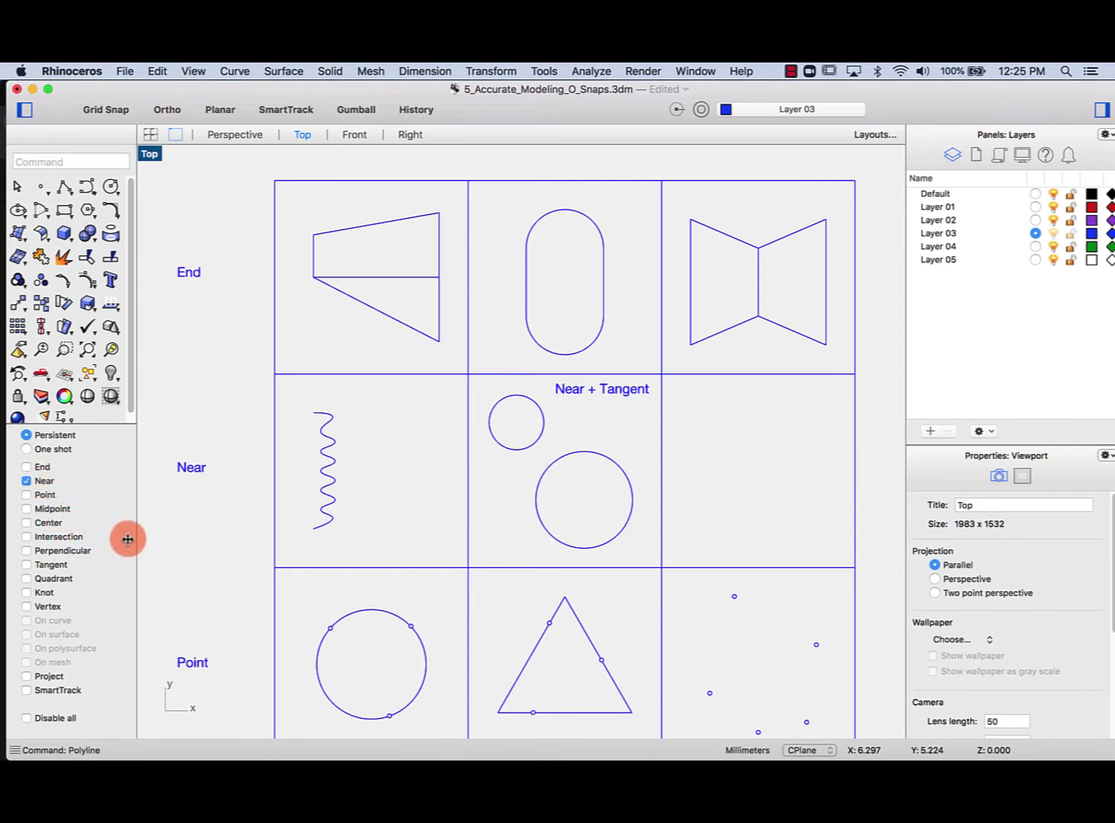
{"action": "scroll", "coordinate": [288, 492], "scroll_direction": "up", "scroll_amount": 5}
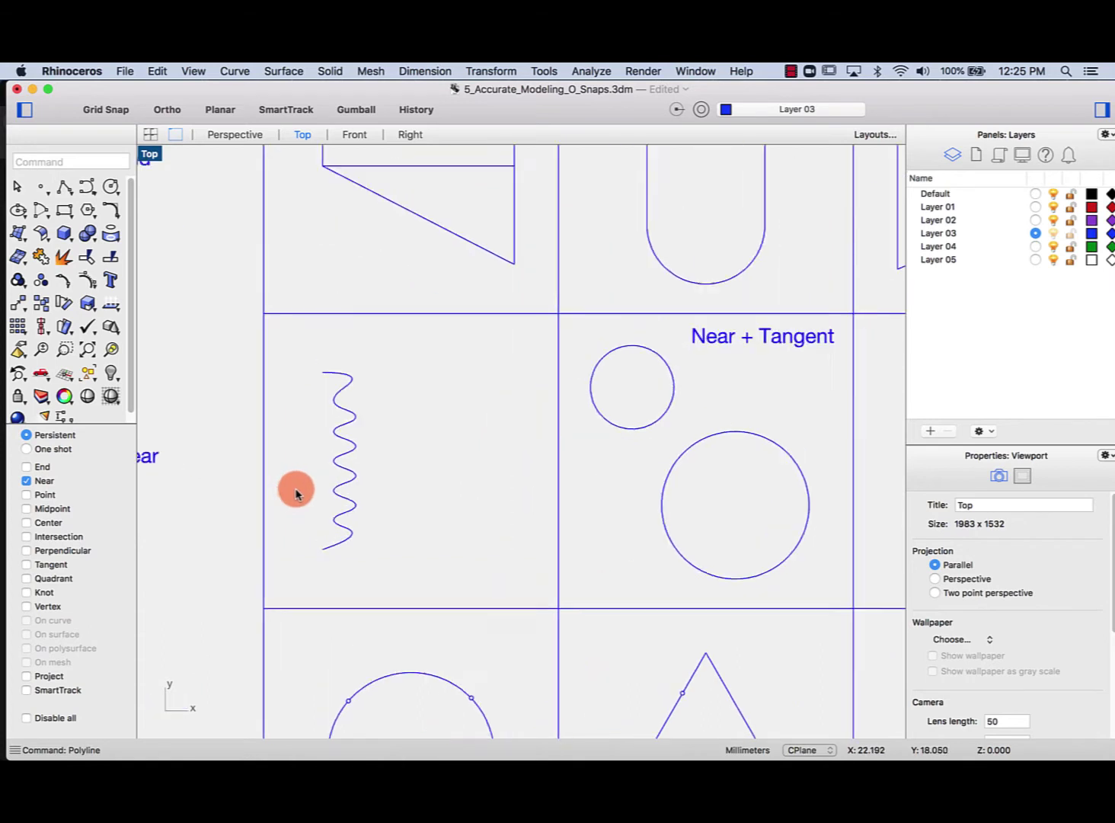
{"action": "right_click_drag", "start_coordinate": [295, 496], "coordinate": [261, 498]}
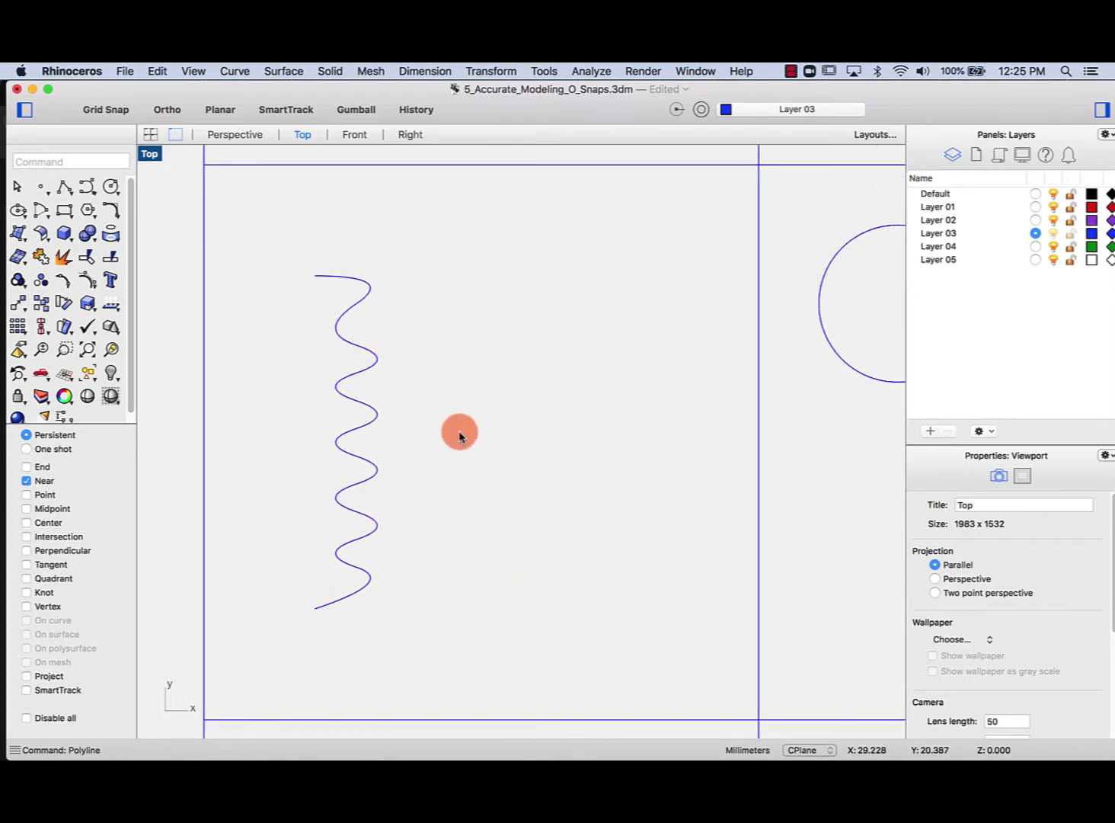
{"action": "type", "text": "point"}
{"action": "key", "text": "Return"}
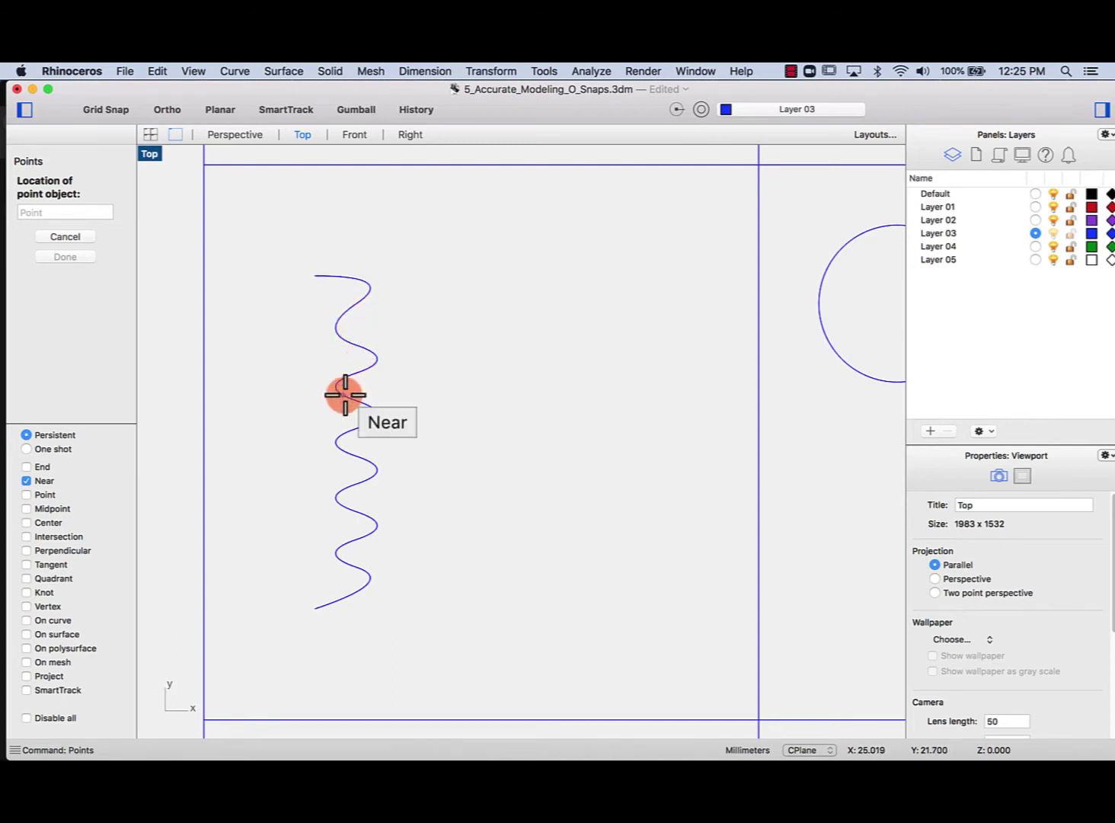
{"action": "left_click", "coordinate": [357, 428]}
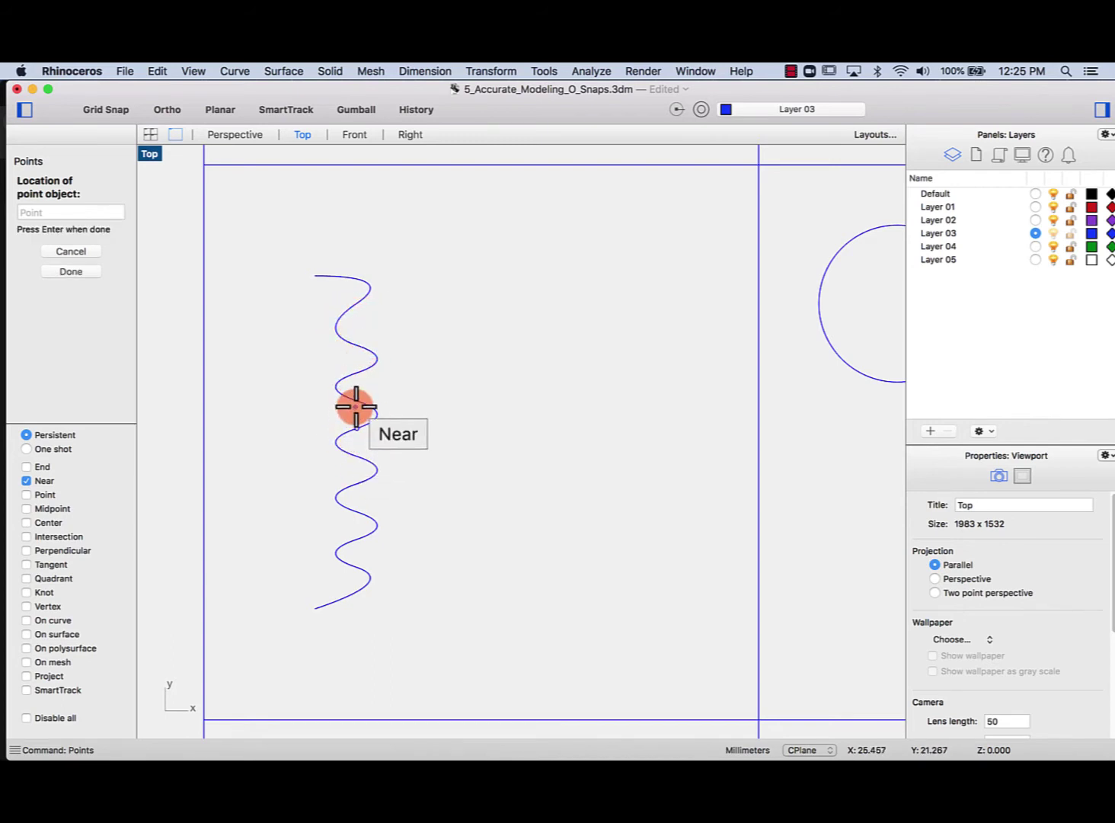
{"action": "left_click", "coordinate": [351, 375]}
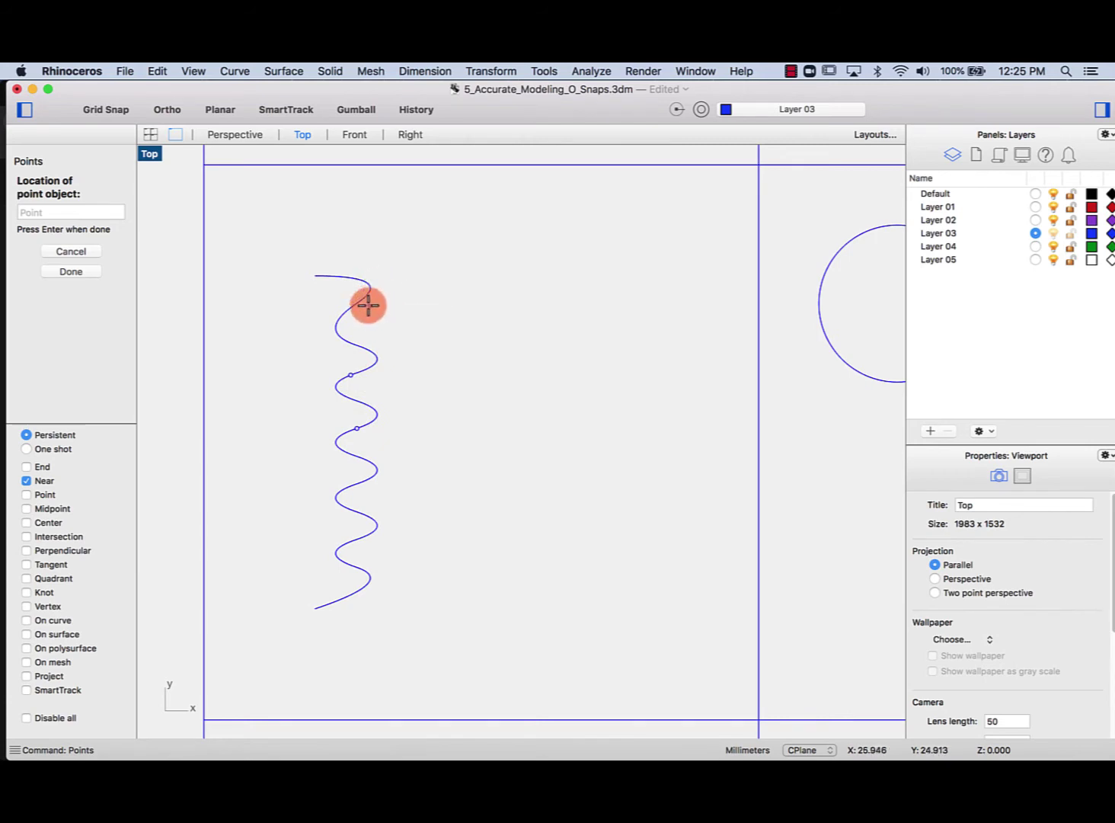
Place one point just off the wavy curve's upper bend and another snapped onto it, and finish the Points command
{"action": "scroll", "coordinate": [368, 305], "scroll_direction": "up", "scroll_amount": 10}
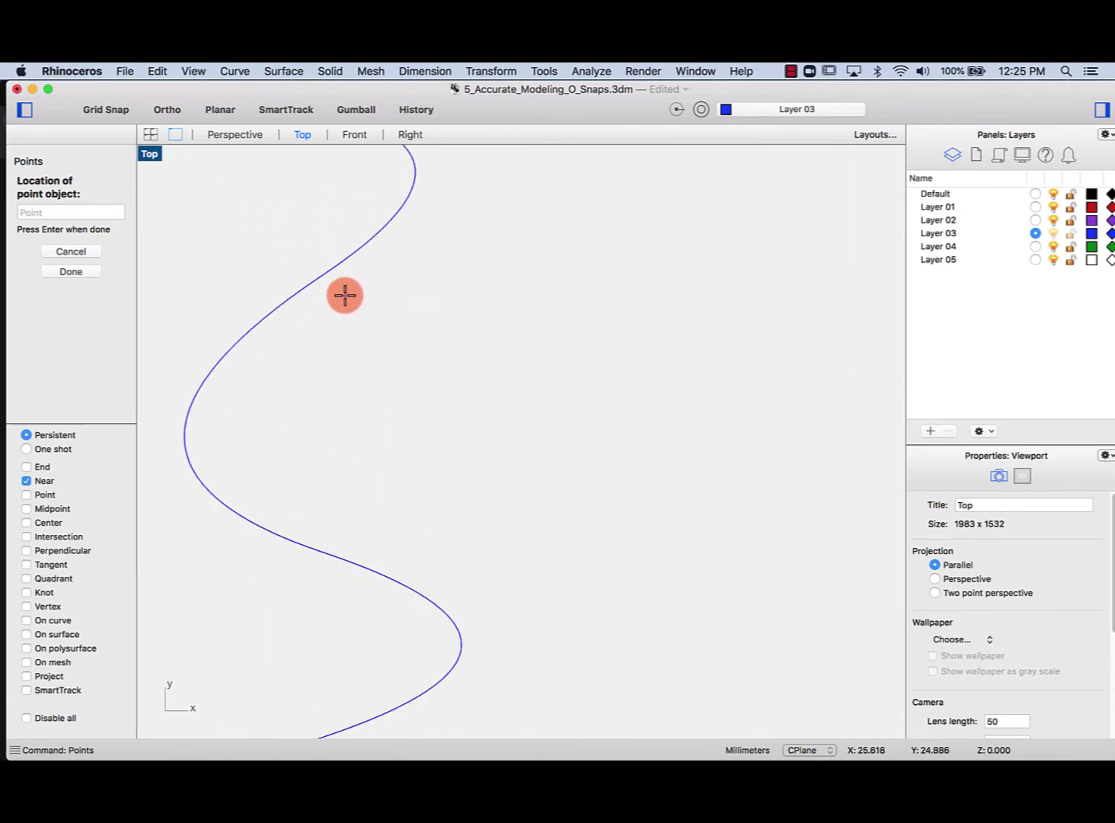
{"action": "left_click", "coordinate": [338, 263]}
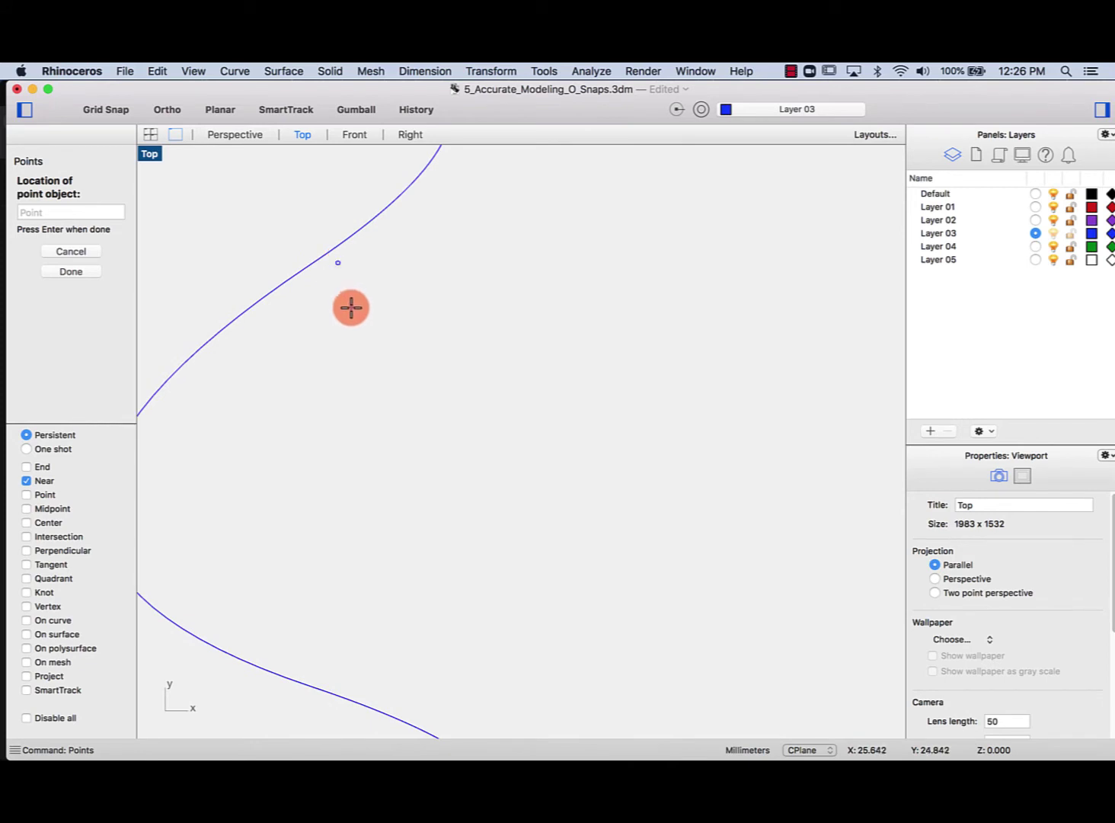
{"action": "left_click", "coordinate": [301, 278]}
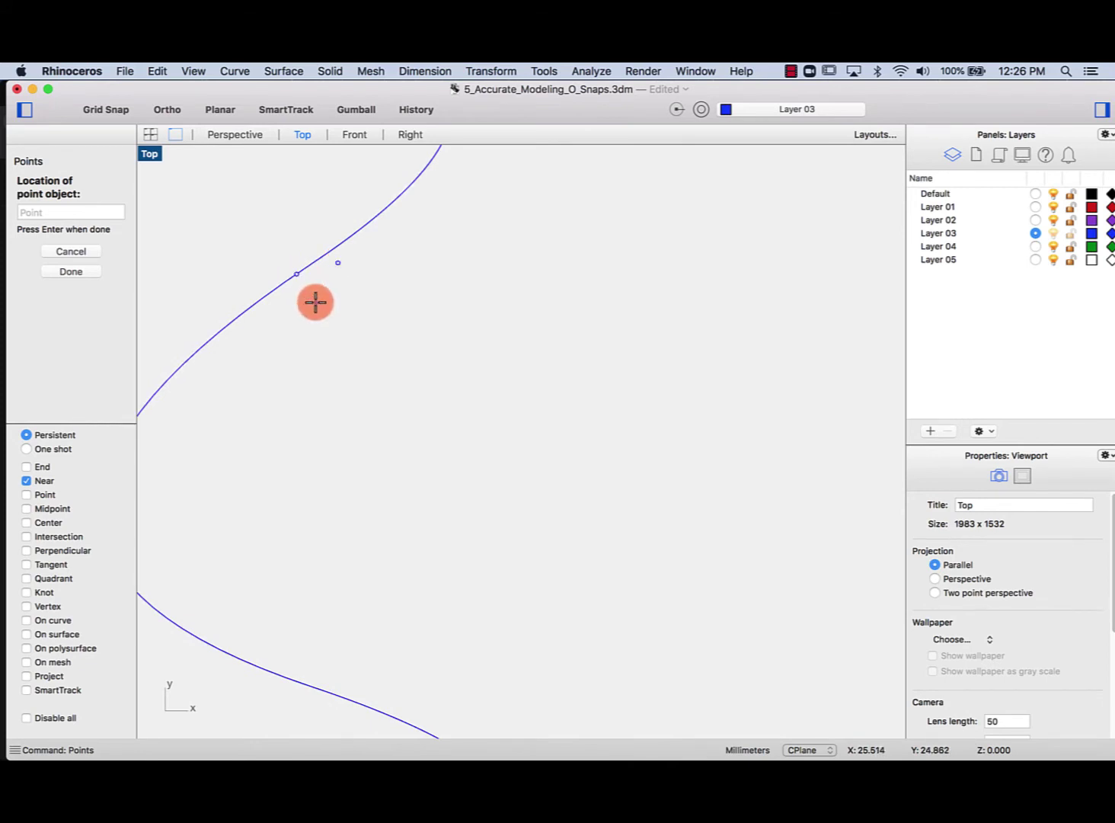
{"action": "scroll", "coordinate": [314, 300], "scroll_direction": "down", "scroll_amount": 10}
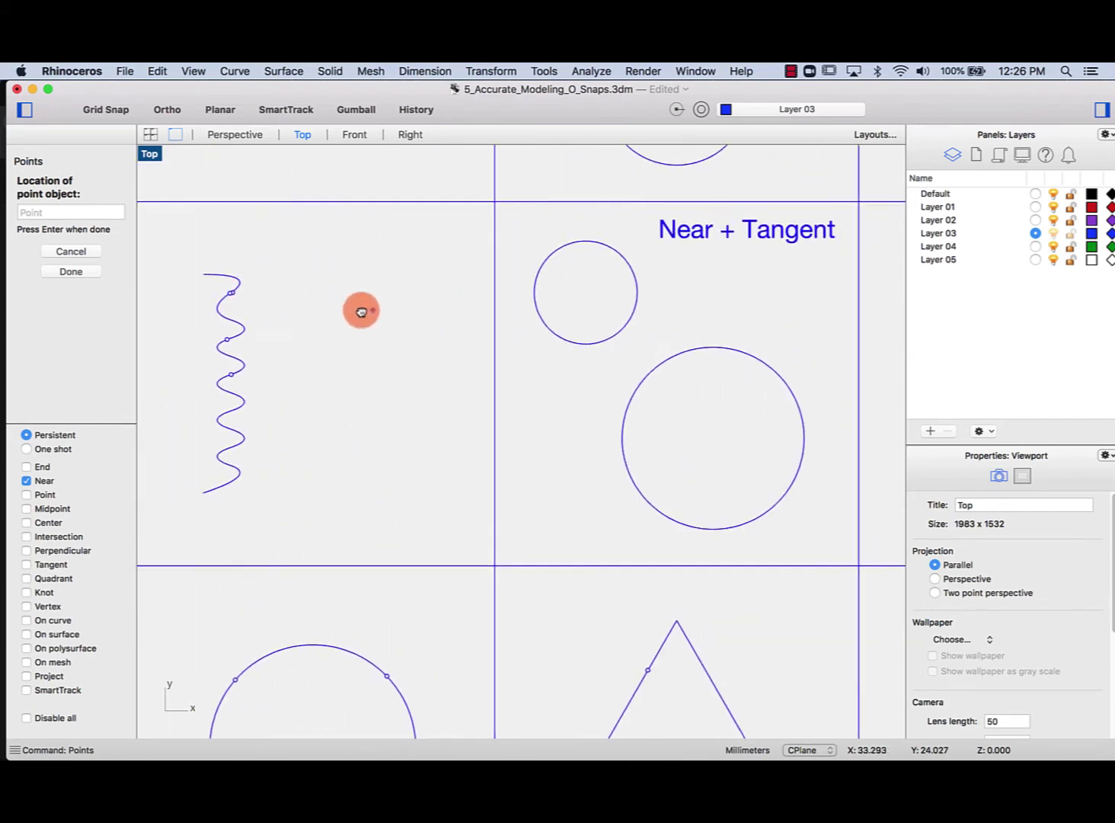
{"action": "left_click", "coordinate": [67, 271]}
Draw a line from the small circle's upper-right edge to the large circle's upper-right side, adding the Tangent snap for its end
{"action": "right_click_drag", "start_coordinate": [508, 297], "coordinate": [394, 347]}
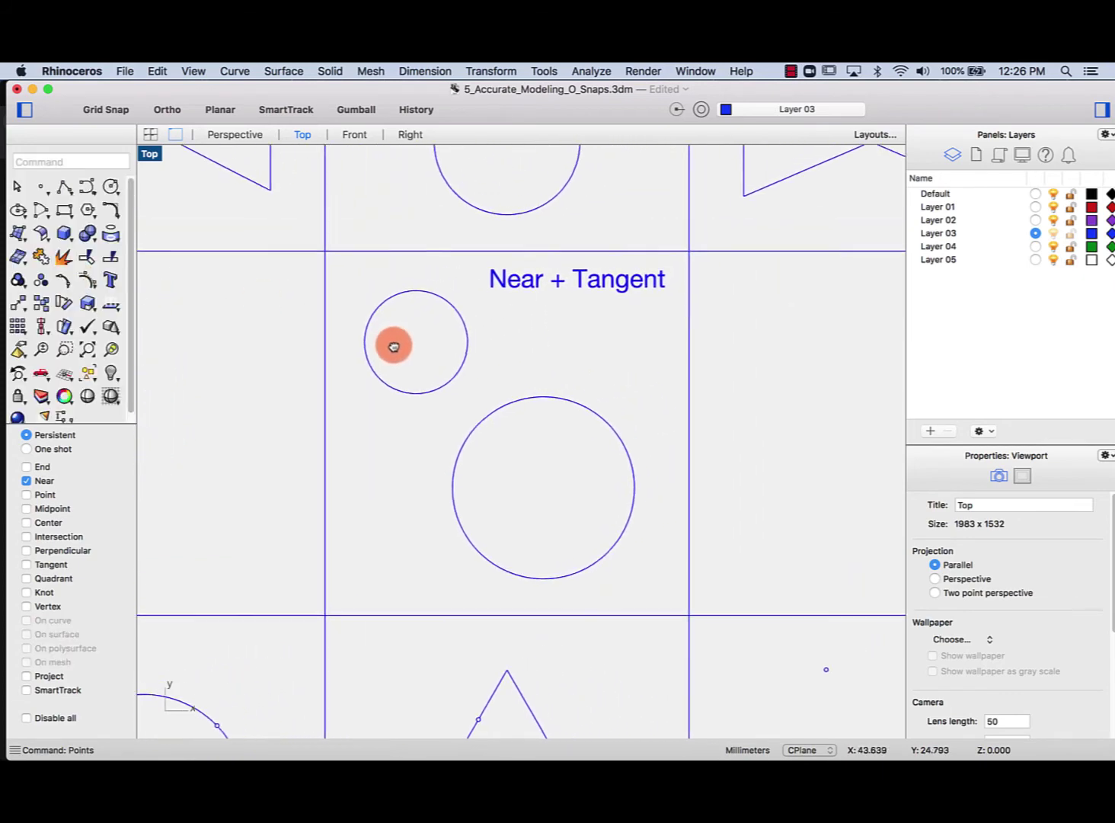
{"action": "scroll", "coordinate": [394, 346], "scroll_direction": "right", "scroll_amount": 2}
{"action": "scroll", "coordinate": [244, 331], "scroll_direction": "right", "scroll_amount": 3}
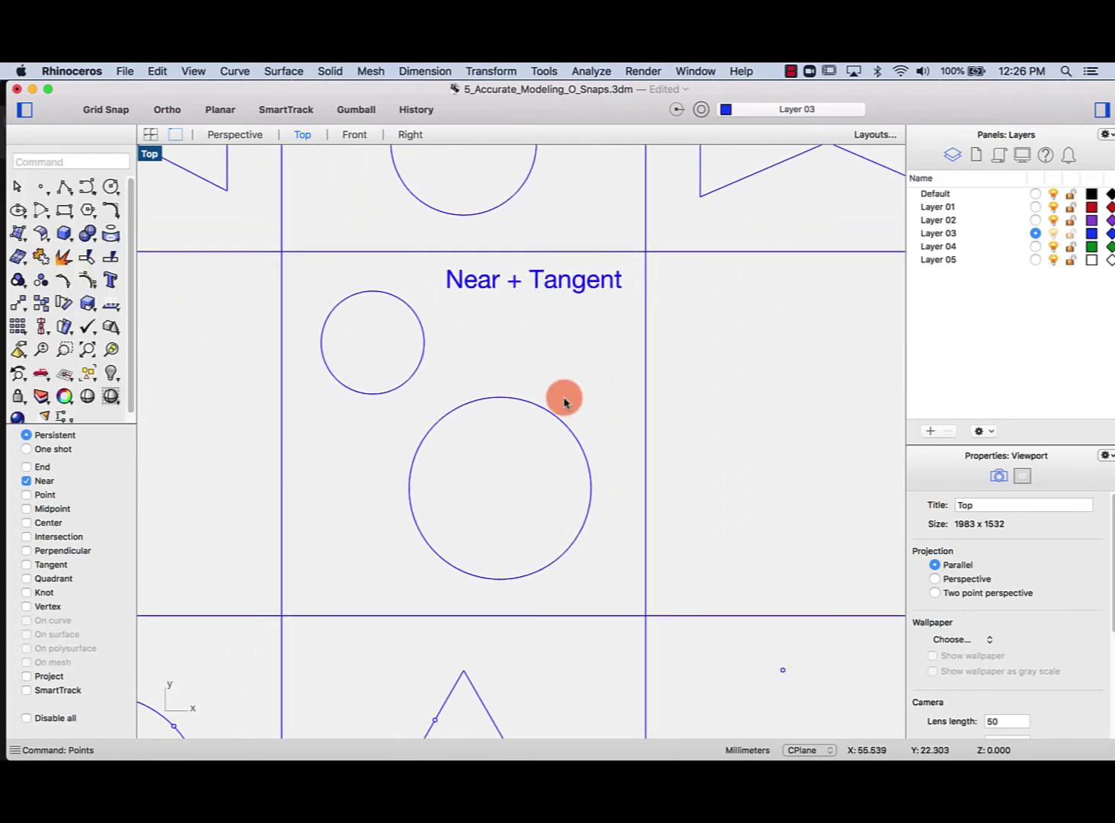
{"action": "scroll", "coordinate": [530, 374], "scroll_direction": "right", "scroll_amount": 3}
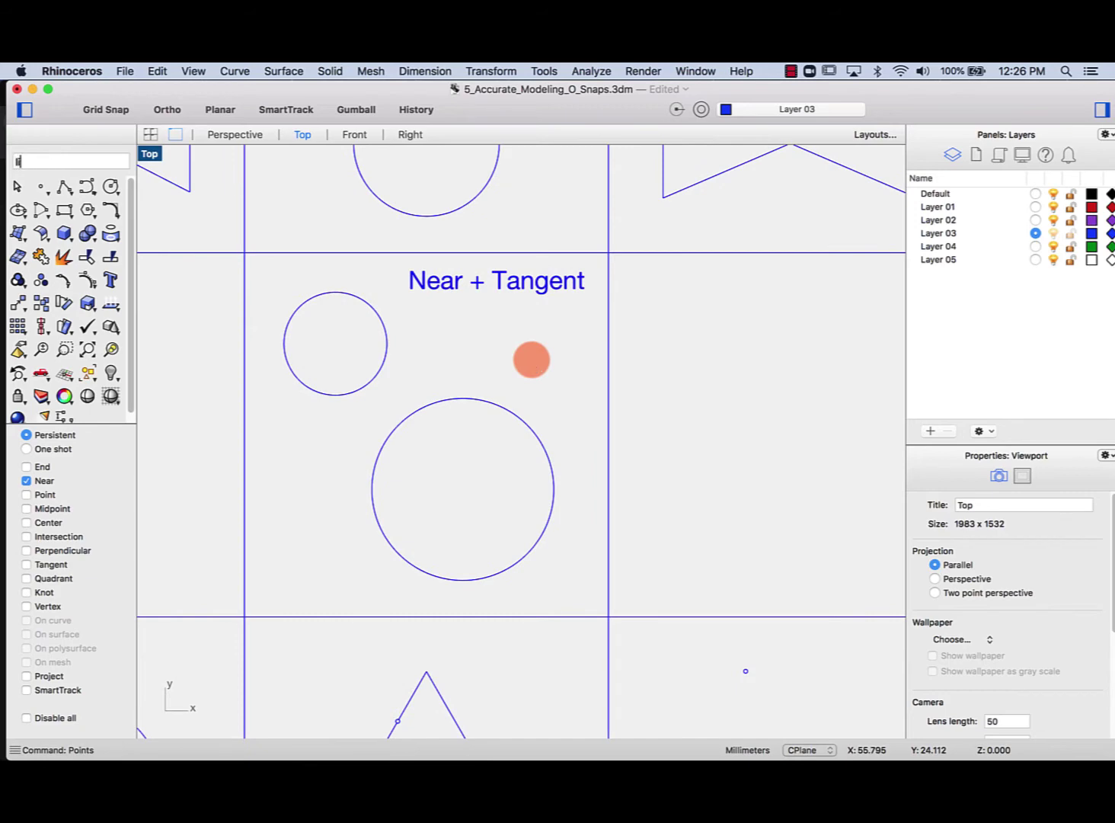
{"action": "type", "text": "ne"}
{"action": "key", "text": "Return"}
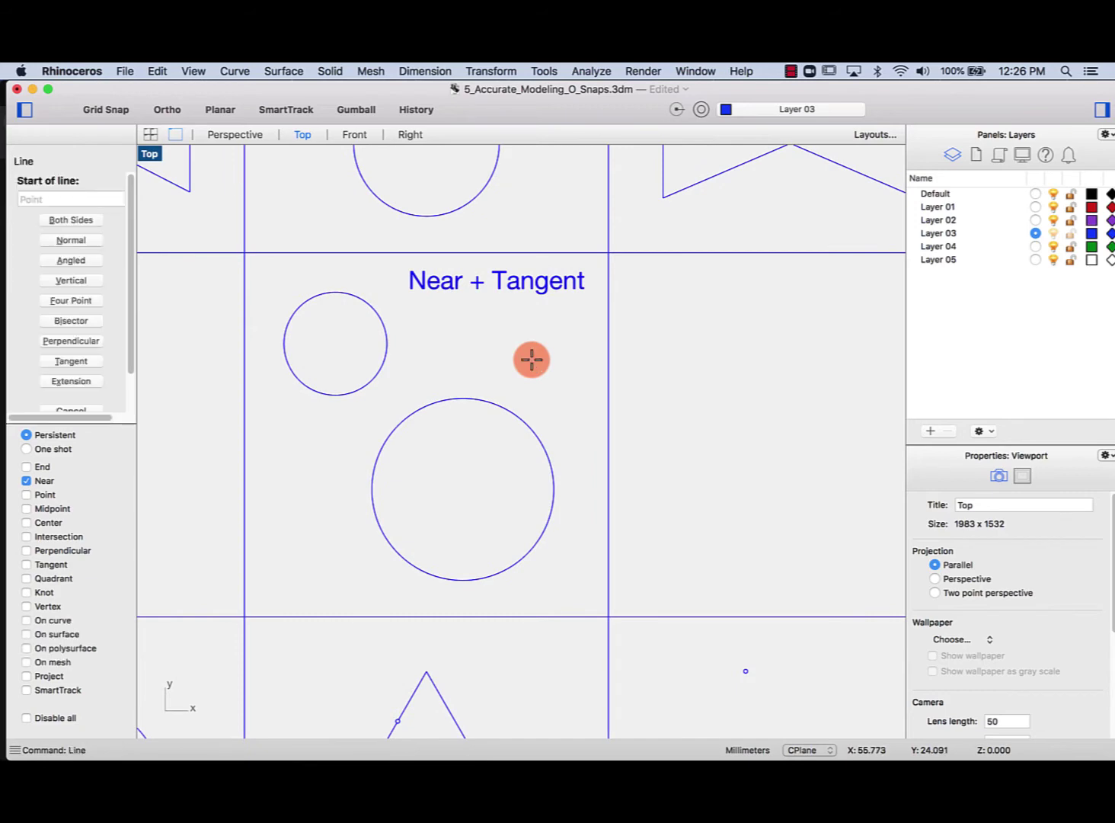
{"action": "left_click", "coordinate": [373, 304]}
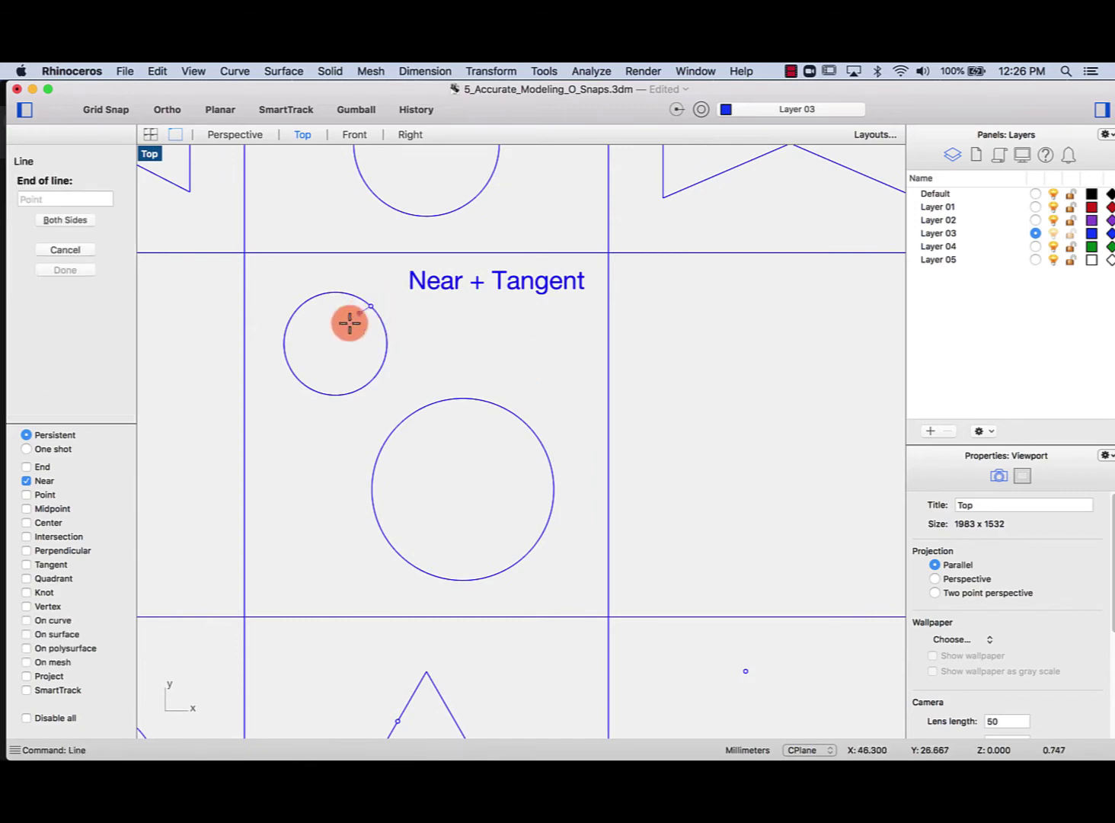
{"action": "left_click", "coordinate": [38, 562]}
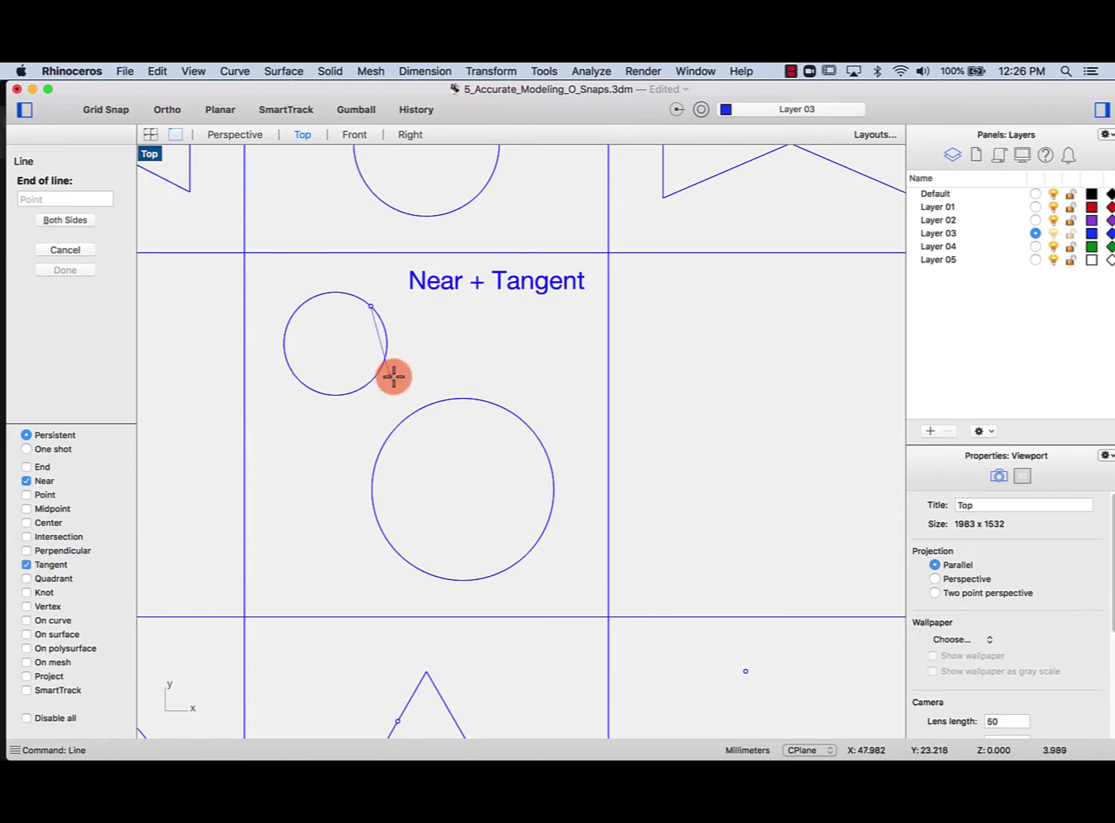
{"action": "left_click", "coordinate": [521, 415]}
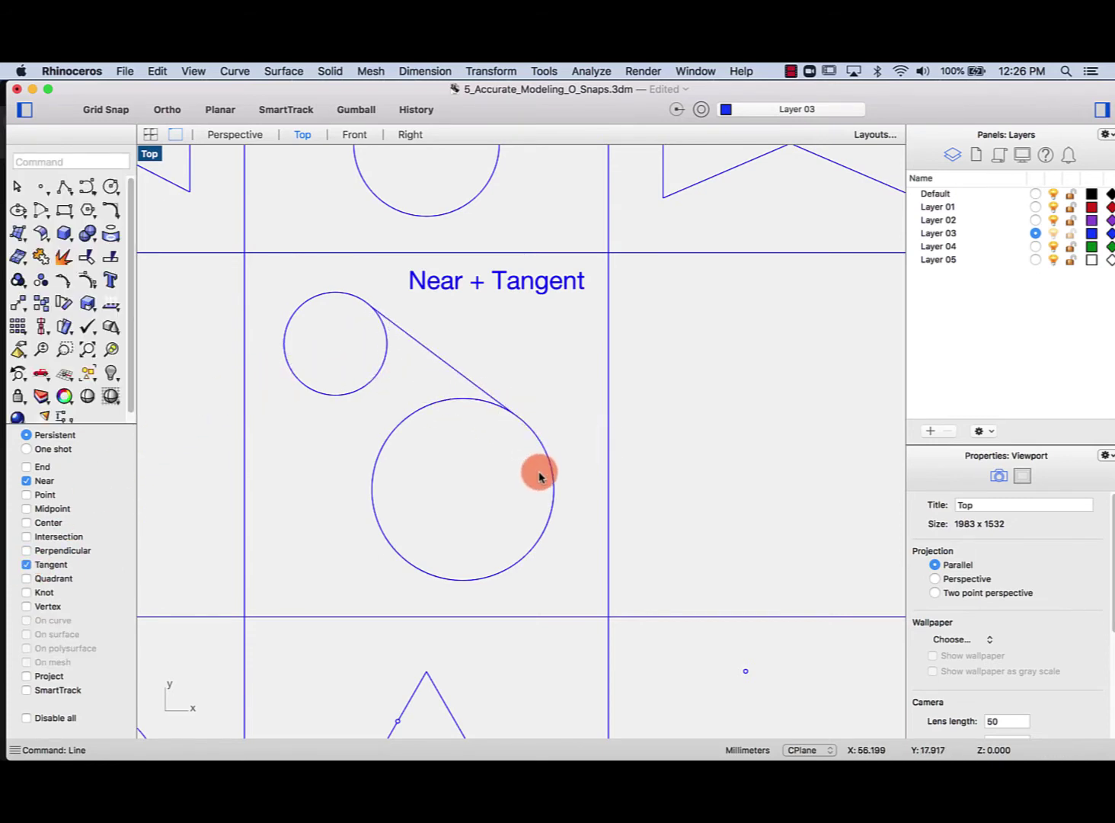
Draw a second line from the small circle's lower-left edge, ending tangent to the large circle's lower-left side
{"action": "key", "text": "Return"}
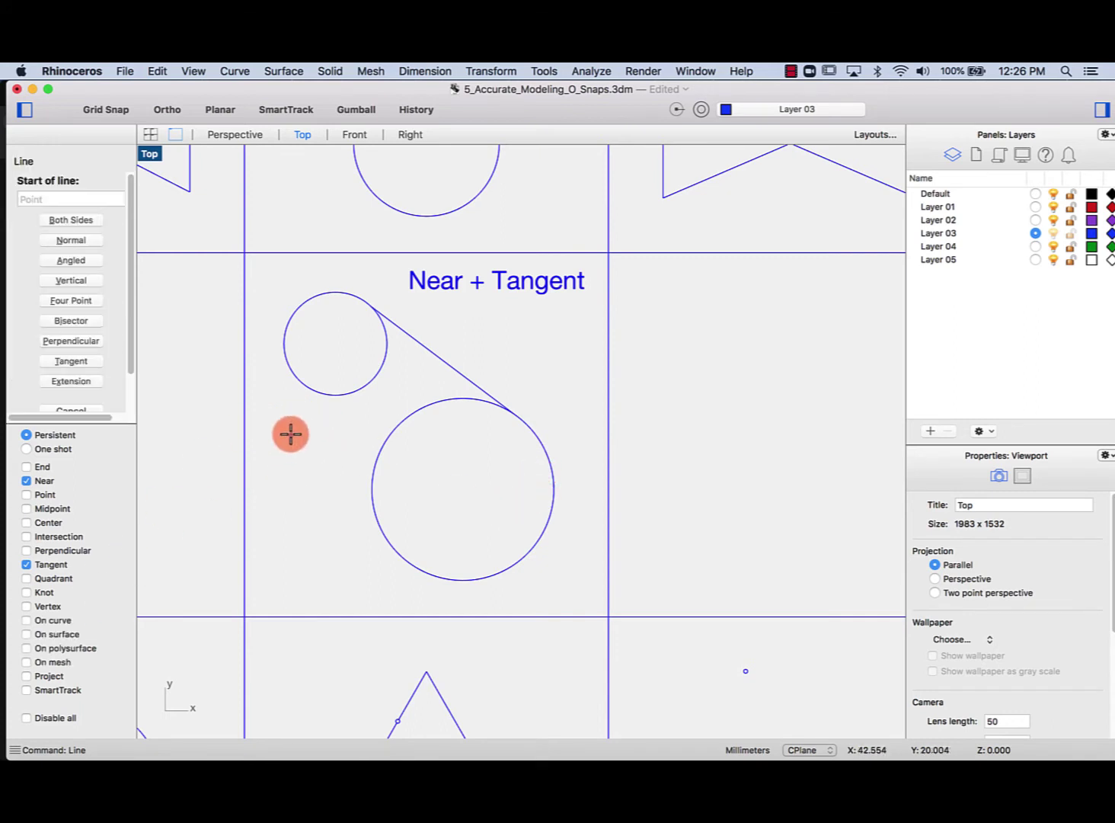
{"action": "left_click", "coordinate": [294, 376]}
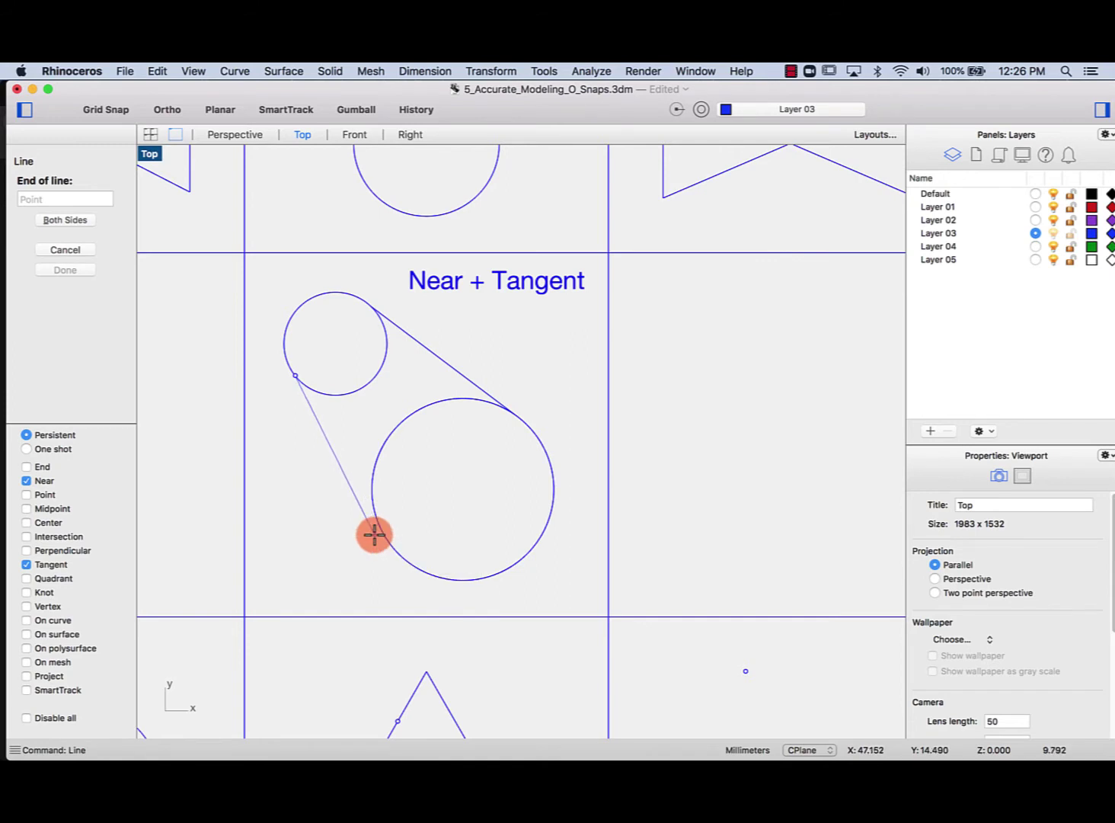
{"action": "left_click", "coordinate": [382, 536]}
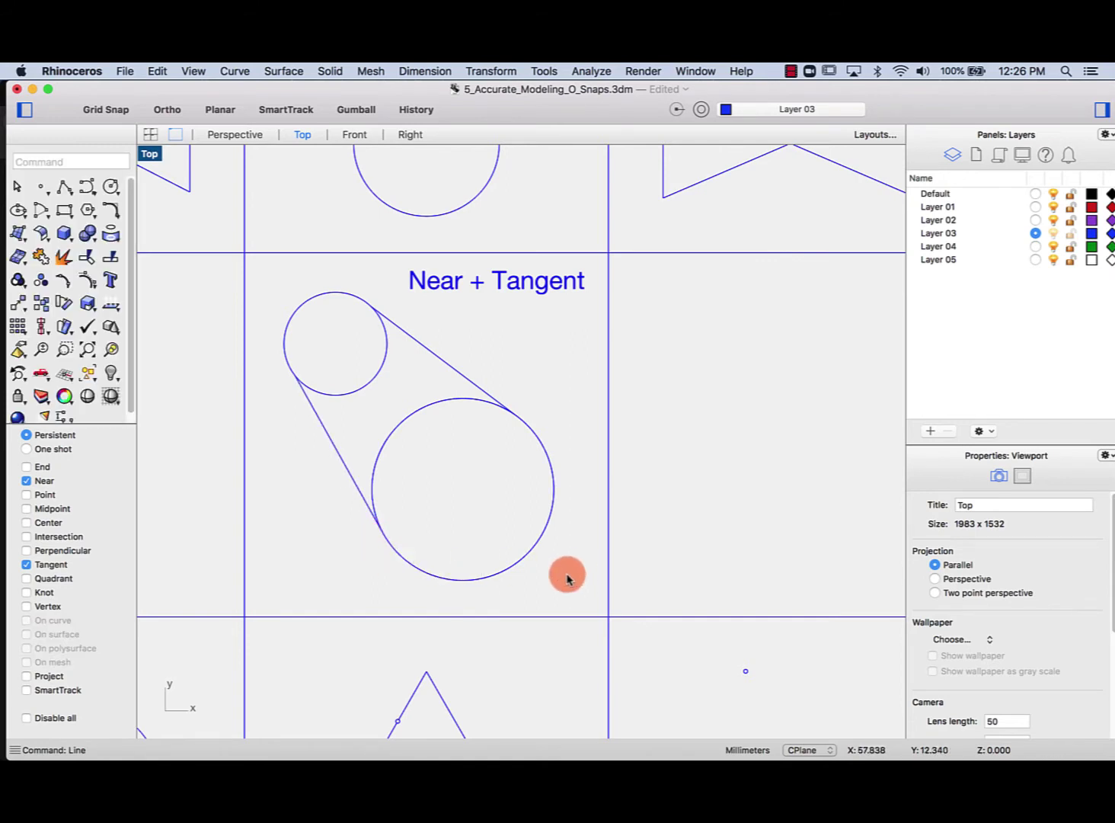
Disable the Near and Tangent object snaps and enable only Point for the exercises in the Point row
{"action": "scroll", "coordinate": [568, 576], "scroll_direction": "down", "scroll_amount": 2}
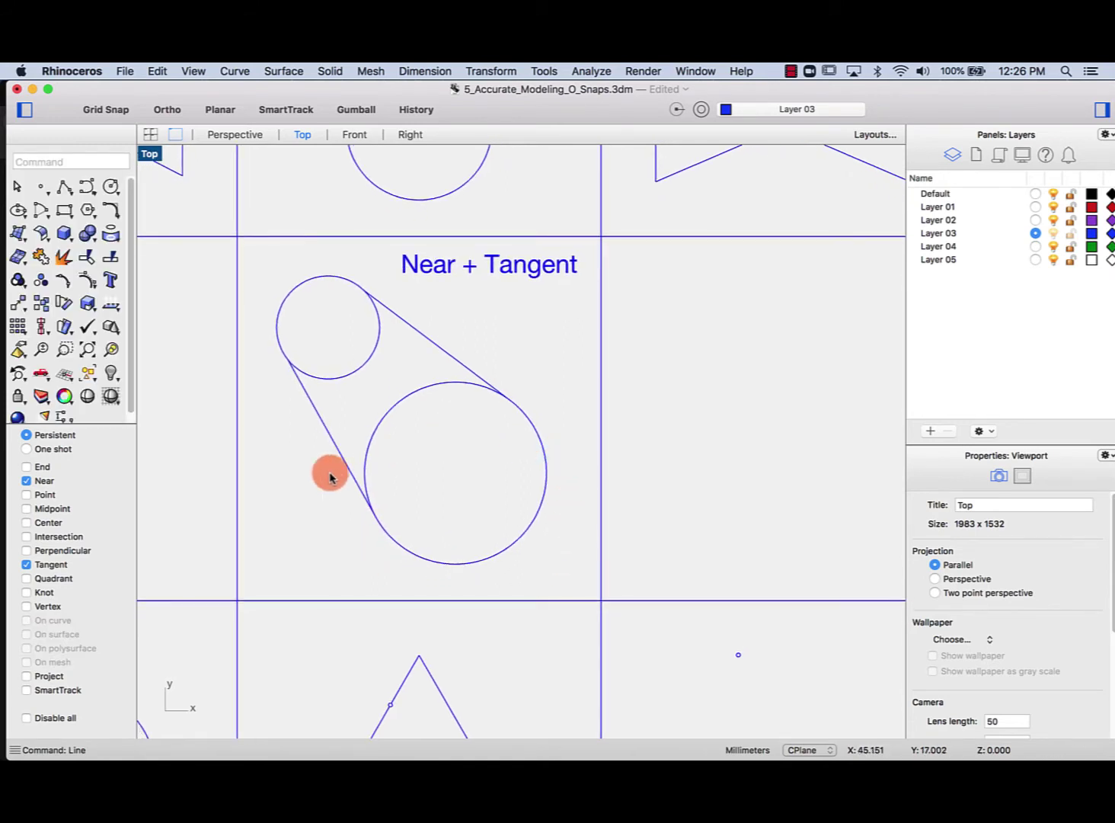
{"action": "scroll", "coordinate": [335, 471], "scroll_direction": "down", "scroll_amount": 5}
{"action": "right_click_drag", "start_coordinate": [344, 471], "coordinate": [569, 387]}
{"action": "scroll", "coordinate": [534, 381], "scroll_direction": "down", "scroll_amount": 3}
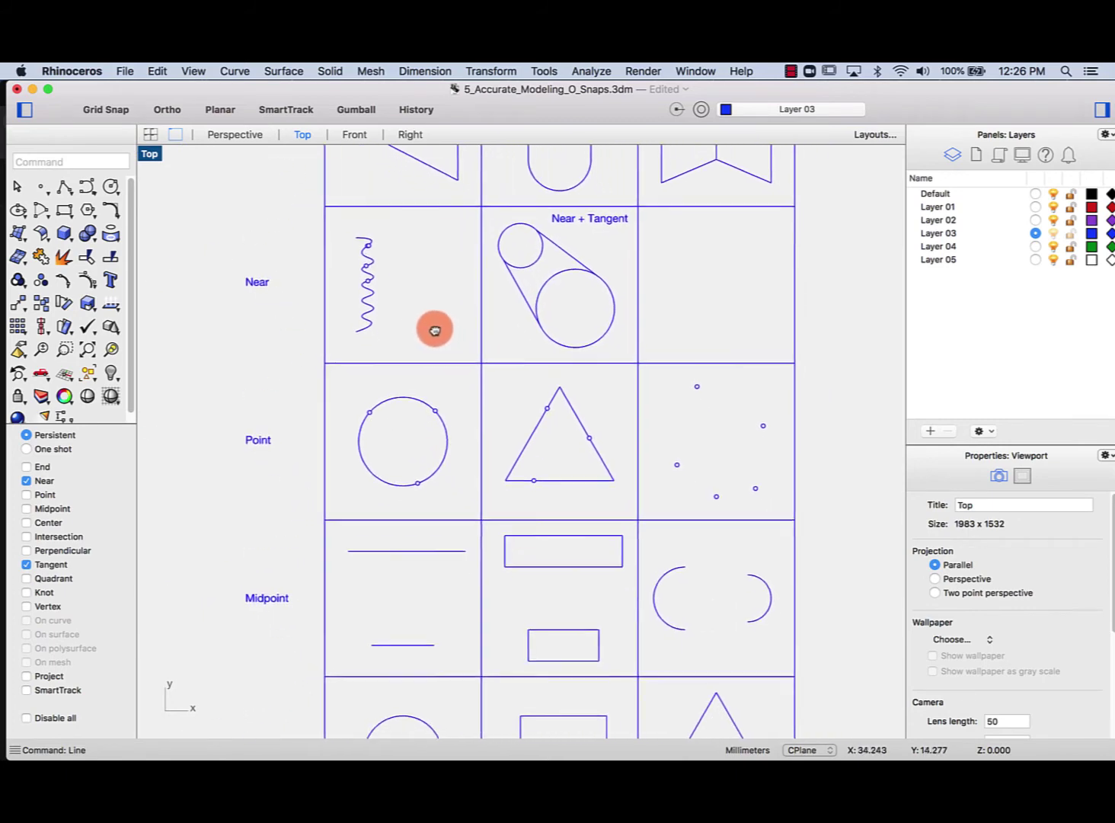
{"action": "scroll", "coordinate": [411, 412], "scroll_direction": "up", "scroll_amount": 4}
{"action": "scroll", "coordinate": [286, 478], "scroll_direction": "up", "scroll_amount": 2}
{"action": "scroll", "coordinate": [374, 483], "scroll_direction": "down", "scroll_amount": 4}
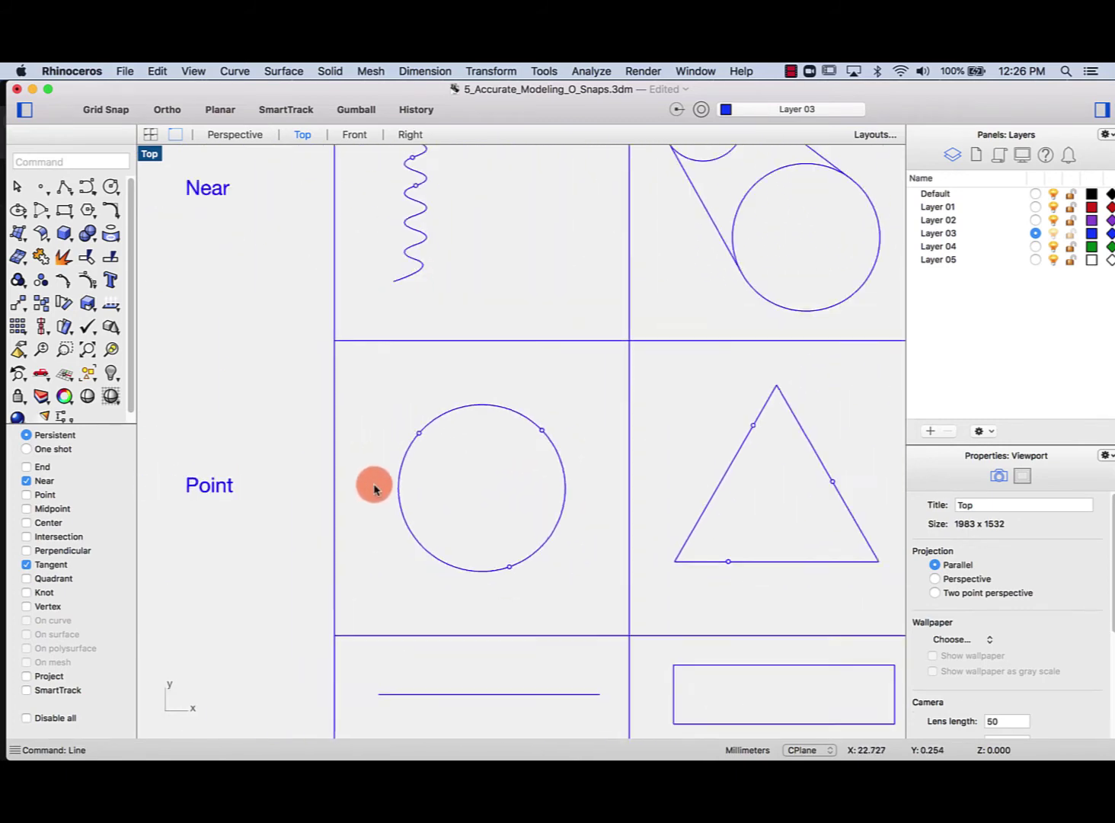
{"action": "scroll", "coordinate": [320, 495], "scroll_direction": "down", "scroll_amount": 2}
{"action": "left_click", "coordinate": [26, 565]}
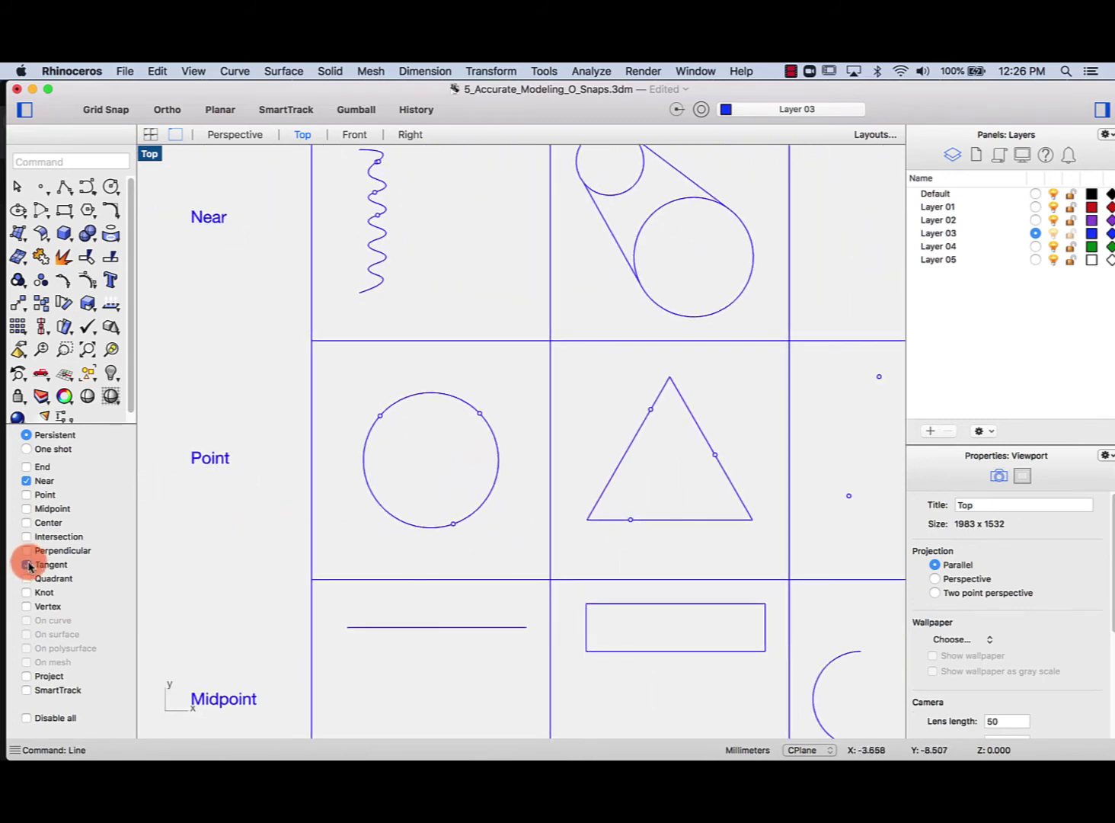
{"action": "left_click", "coordinate": [27, 494]}
{"action": "scroll", "coordinate": [206, 518], "scroll_direction": "down", "scroll_amount": 1}
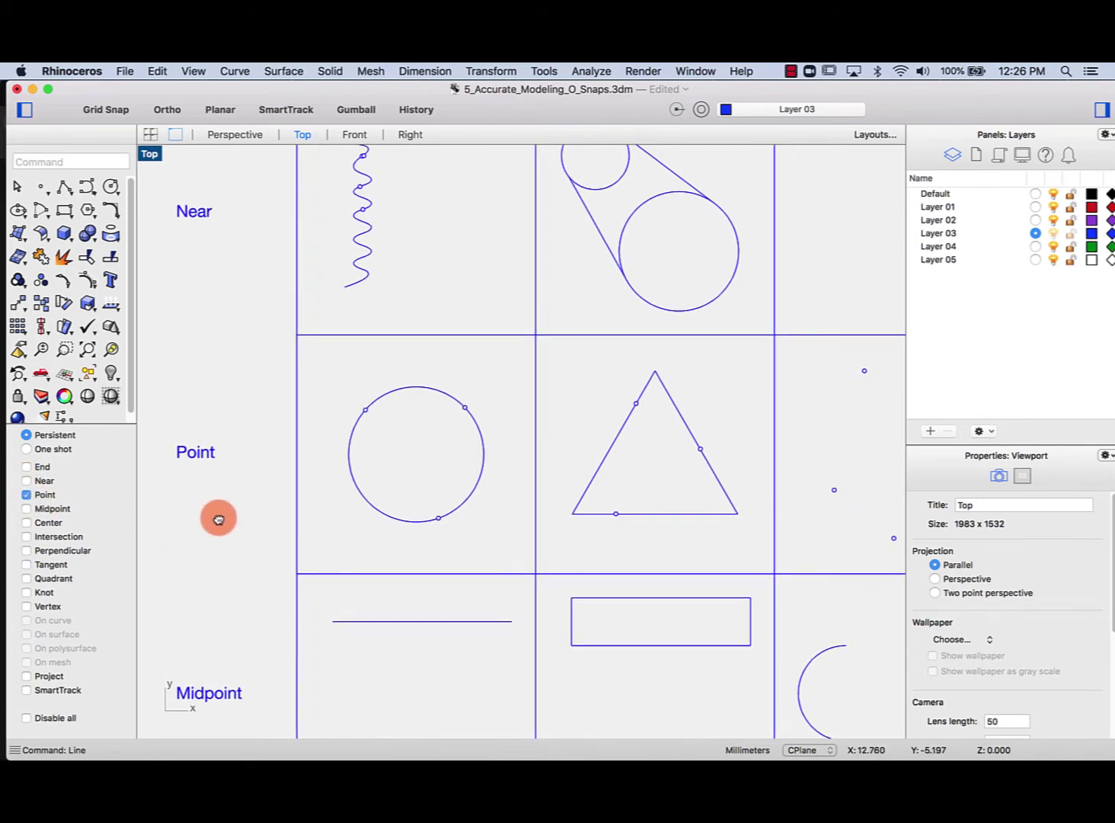
Connect the three points on the circle in the first Point cell with three separate lines forming a triangle
{"action": "type", "text": "Line"}
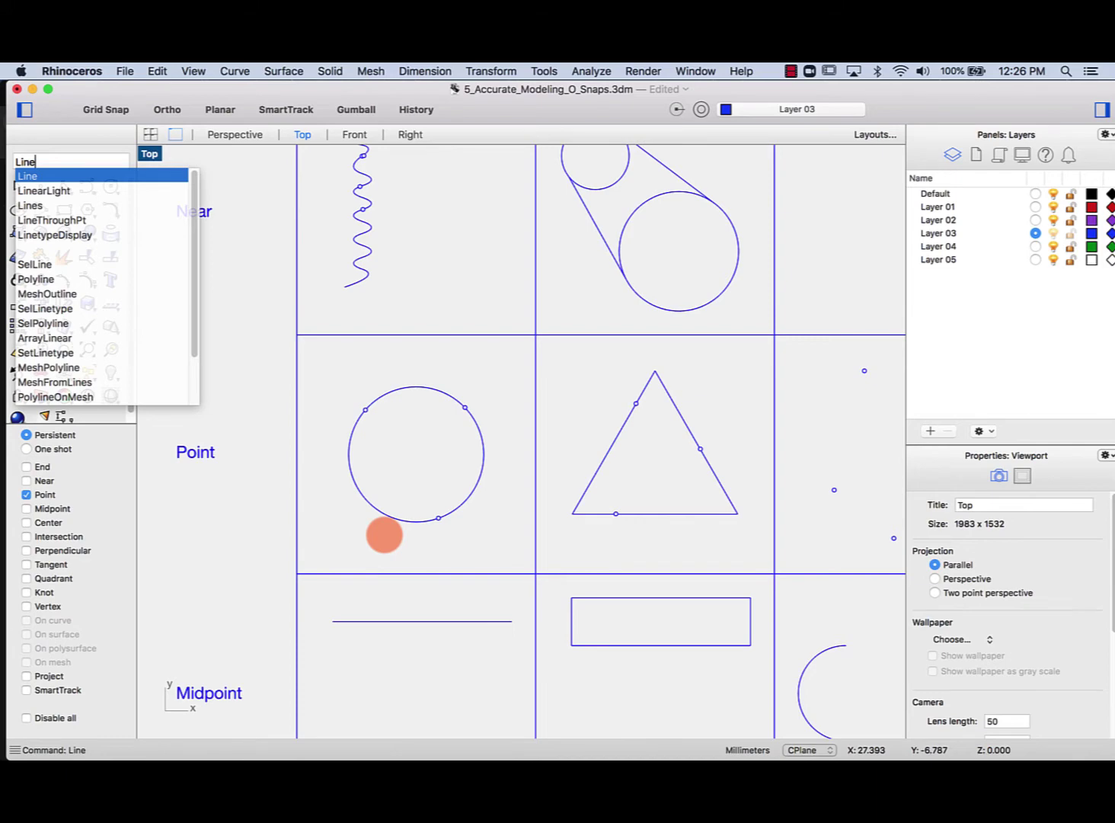
{"action": "key", "text": "Return"}
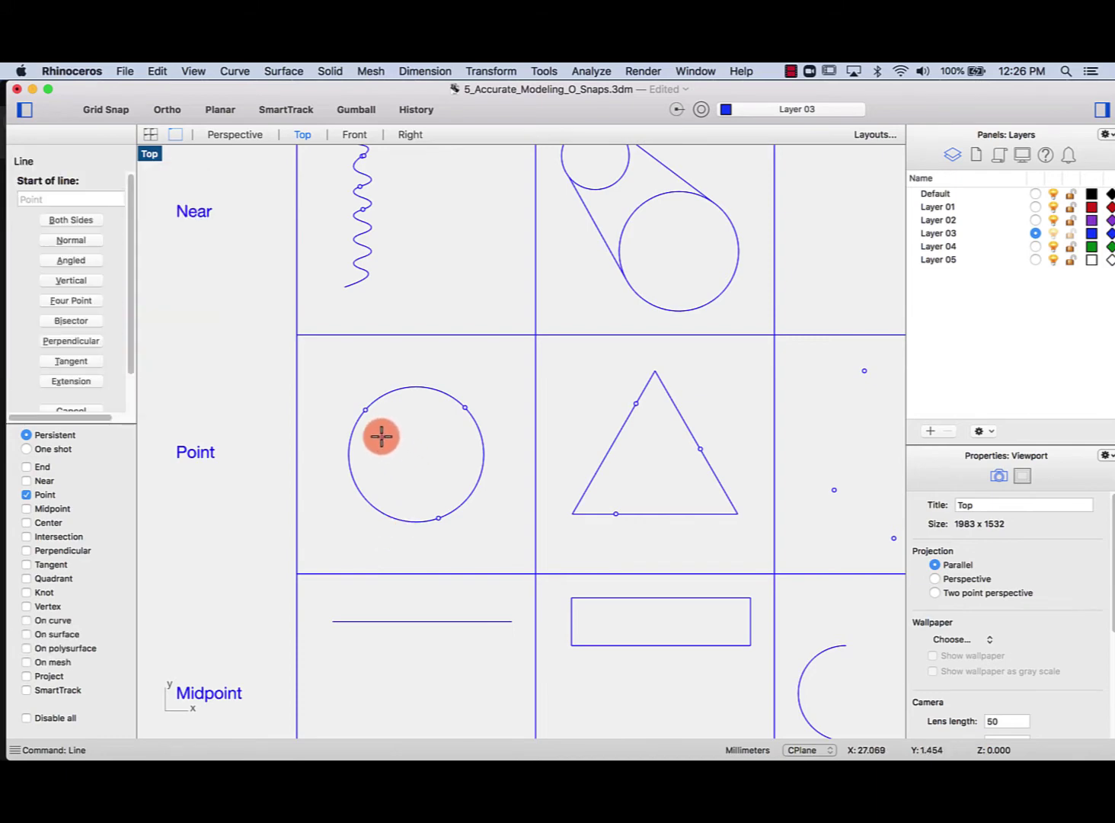
{"action": "left_click", "coordinate": [365, 409]}
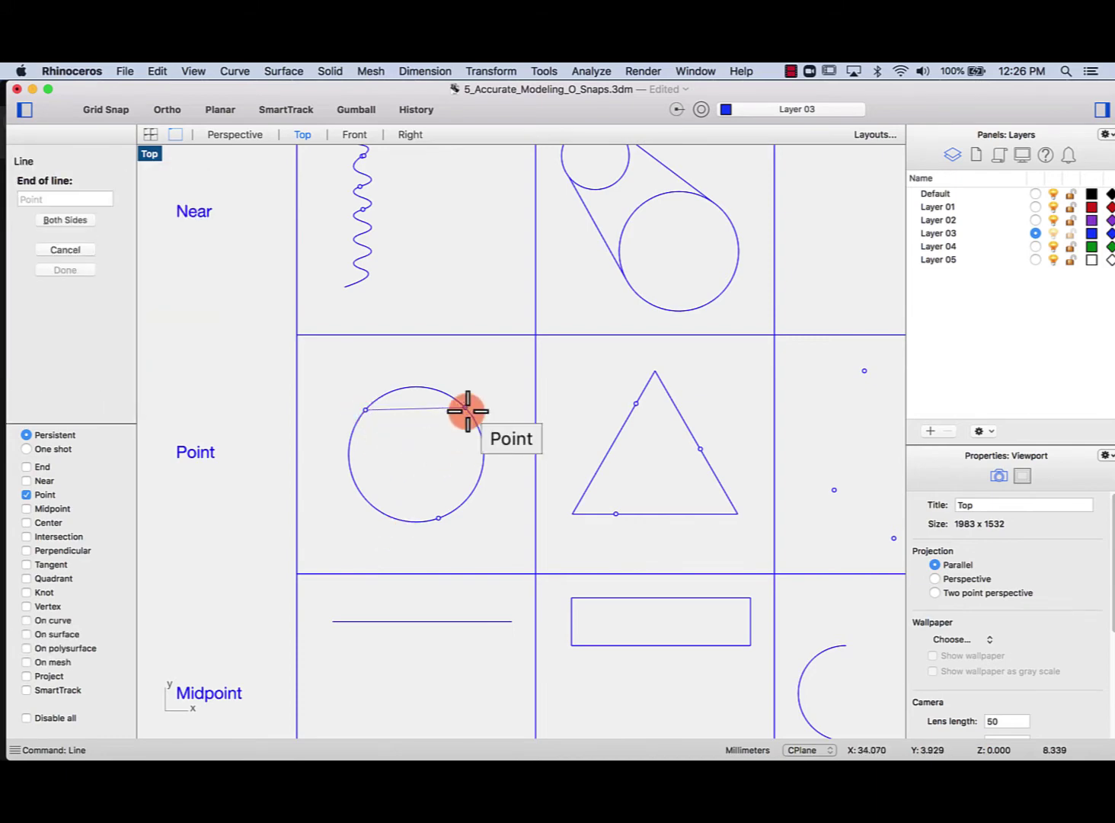
{"action": "left_click", "coordinate": [466, 407]}
{"action": "key", "text": "Return"}
{"action": "left_click", "coordinate": [365, 409]}
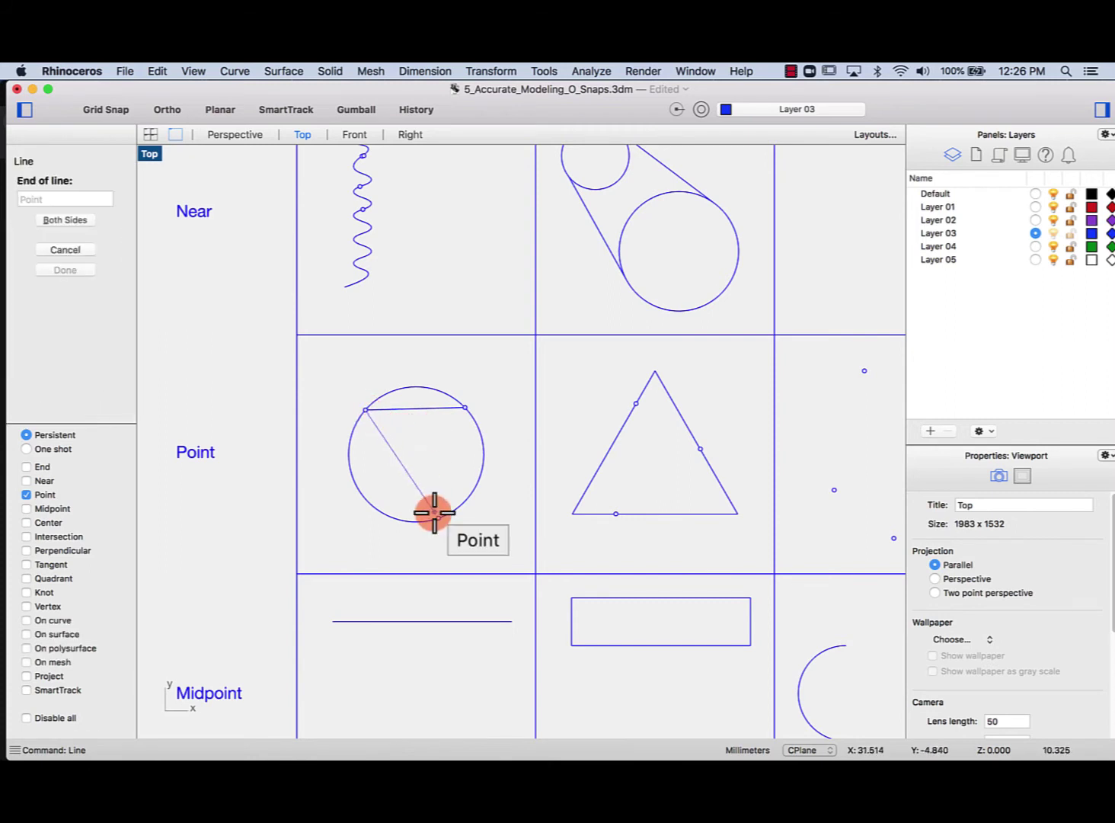
{"action": "left_click", "coordinate": [438, 518]}
{"action": "key", "text": "Return"}
{"action": "left_click", "coordinate": [465, 408]}
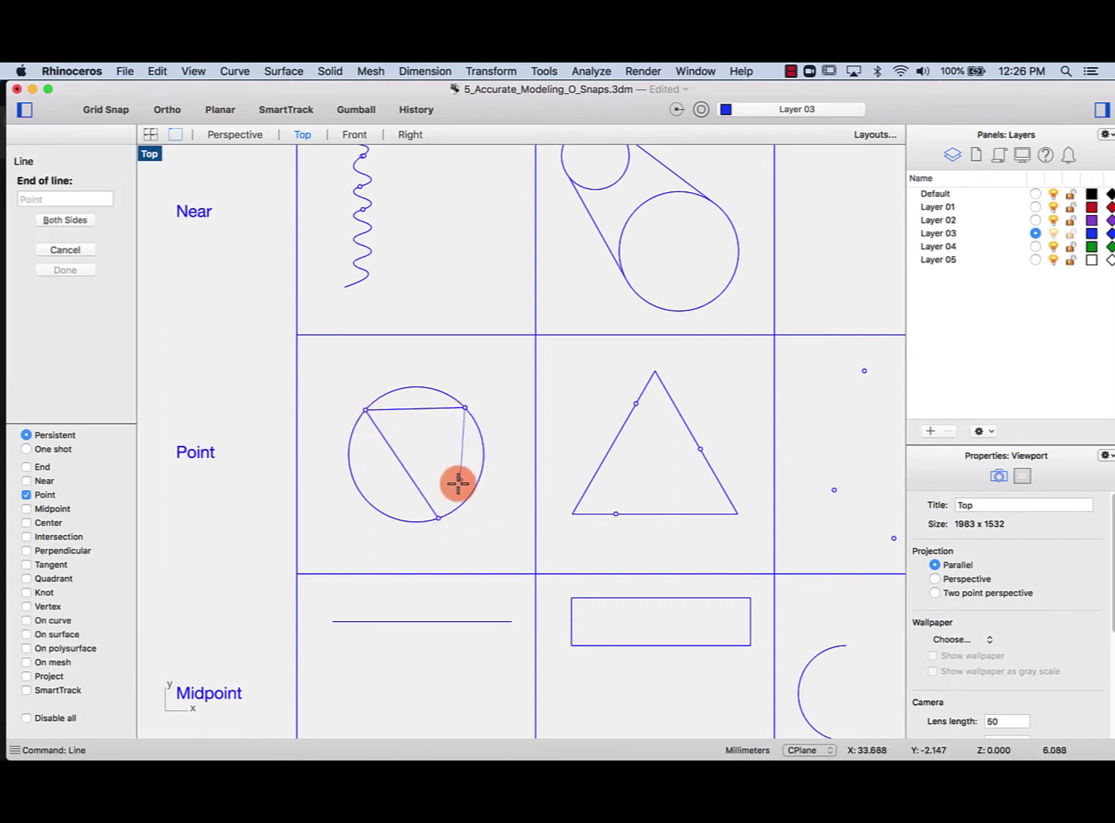
{"action": "left_click", "coordinate": [439, 518]}
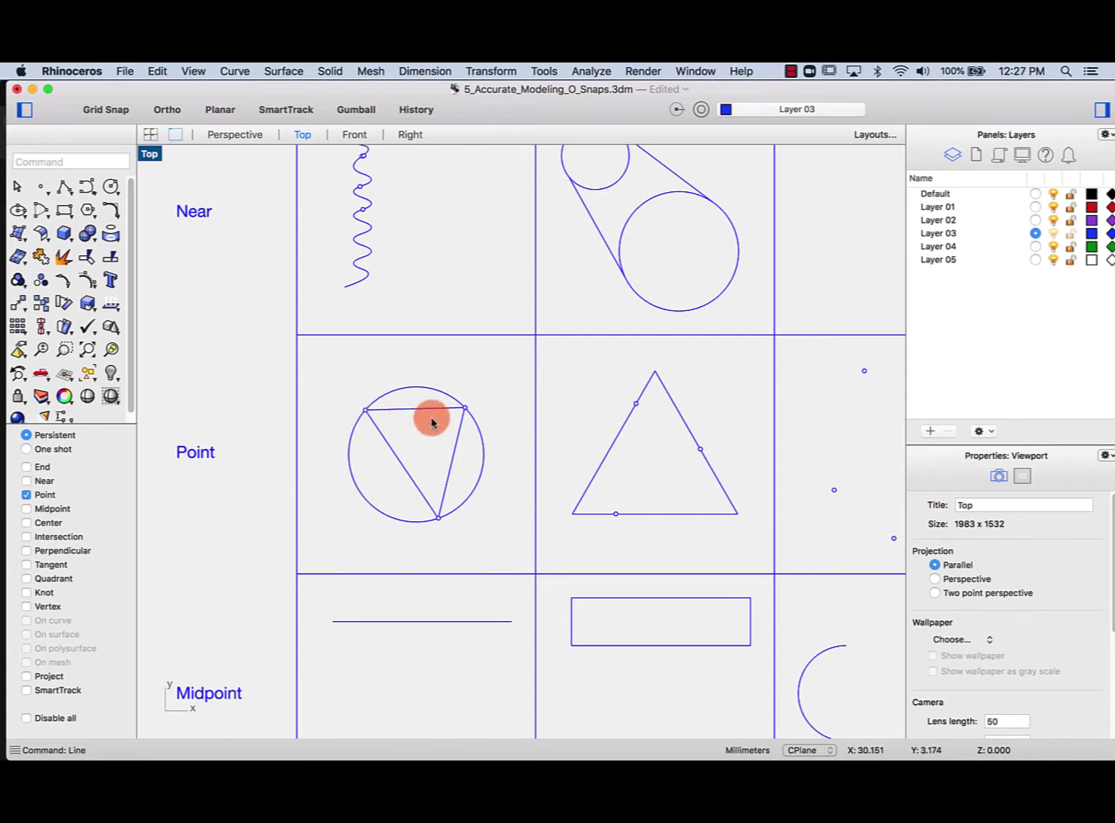
Draw a closed polyline connecting the three points on the triangle's sides in the second Point cell
{"action": "right_click_drag", "start_coordinate": [434, 418], "coordinate": [389, 413]}
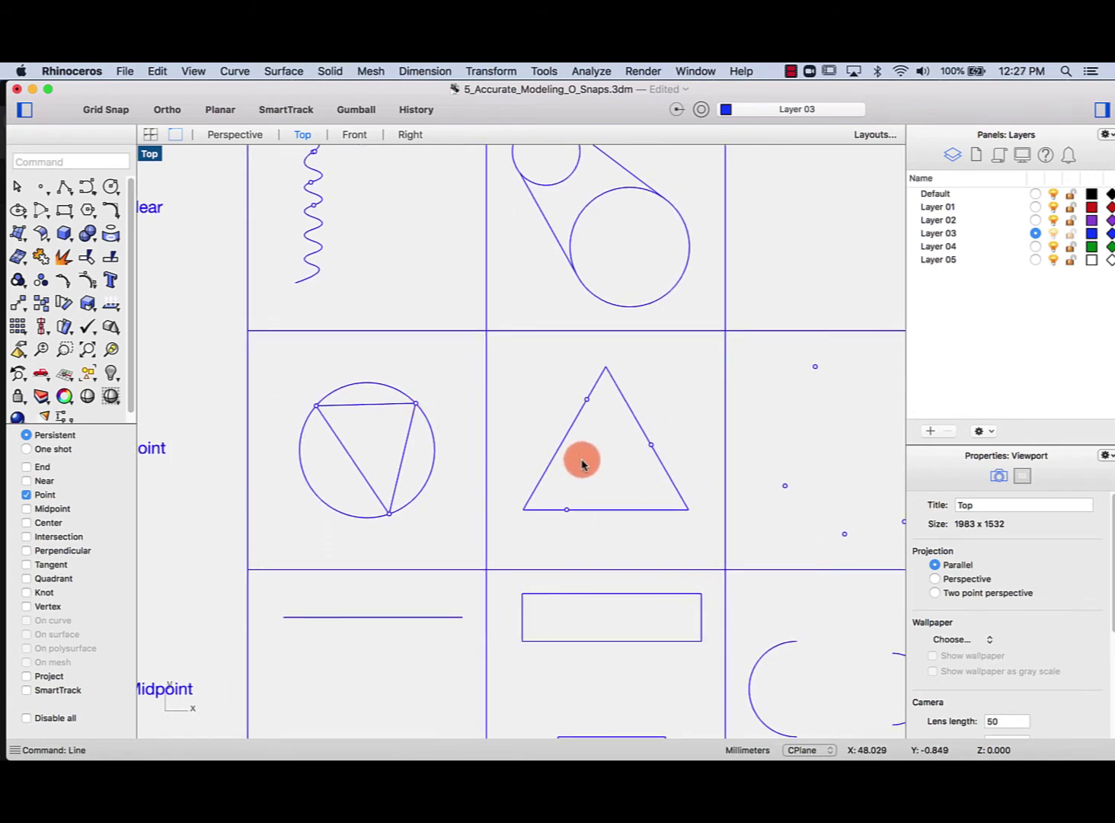
{"action": "type", "text": "line"}
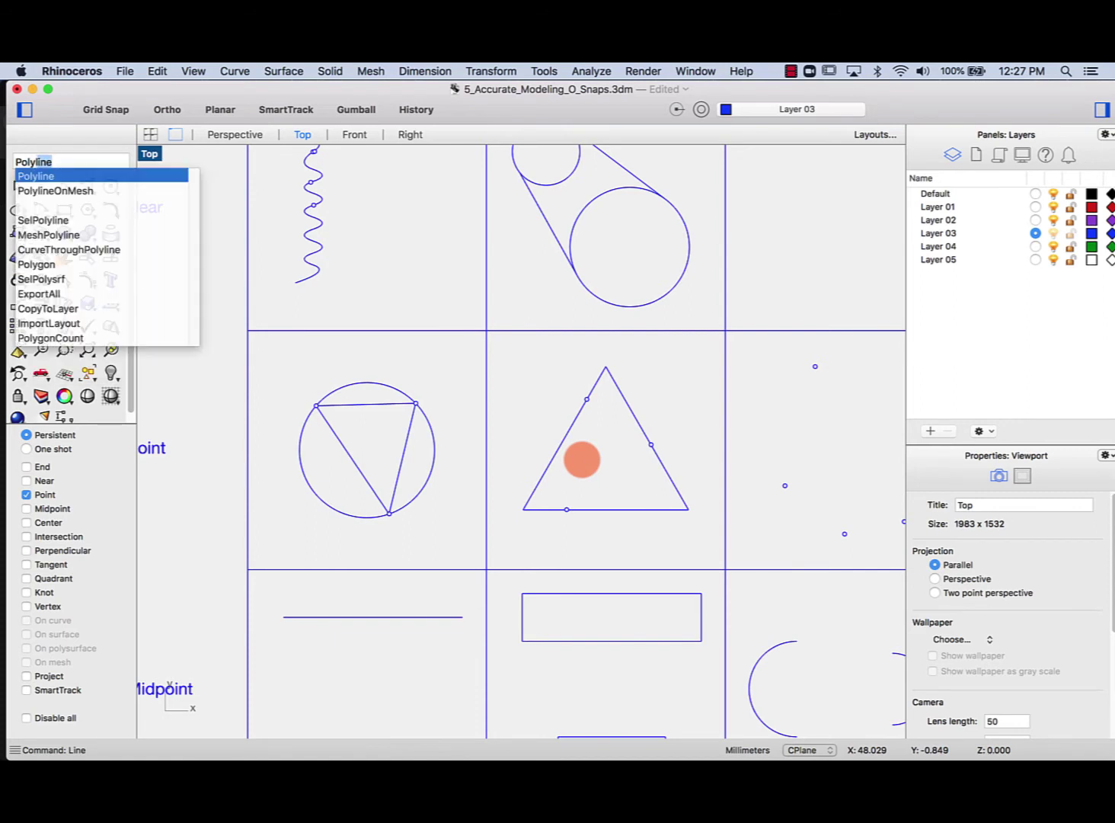
{"action": "key", "text": "Return"}
{"action": "left_click", "coordinate": [587, 399]}
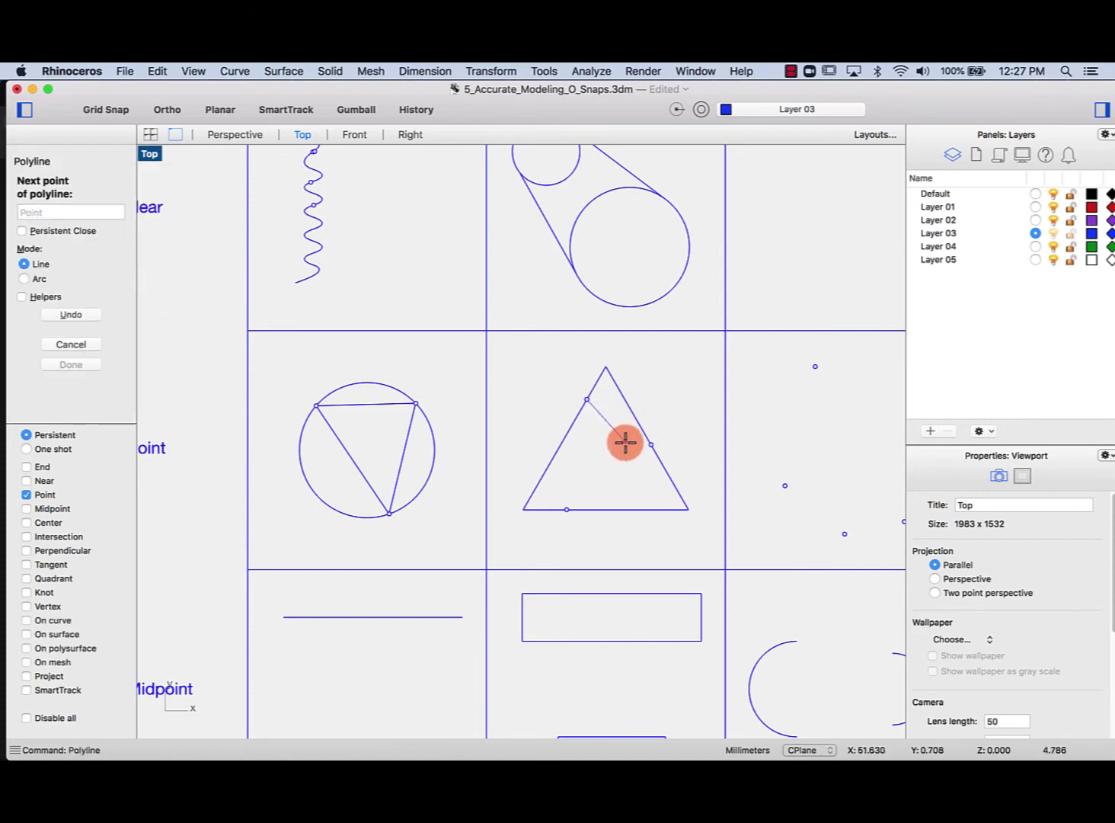
{"action": "left_click", "coordinate": [652, 444]}
{"action": "left_click", "coordinate": [566, 508]}
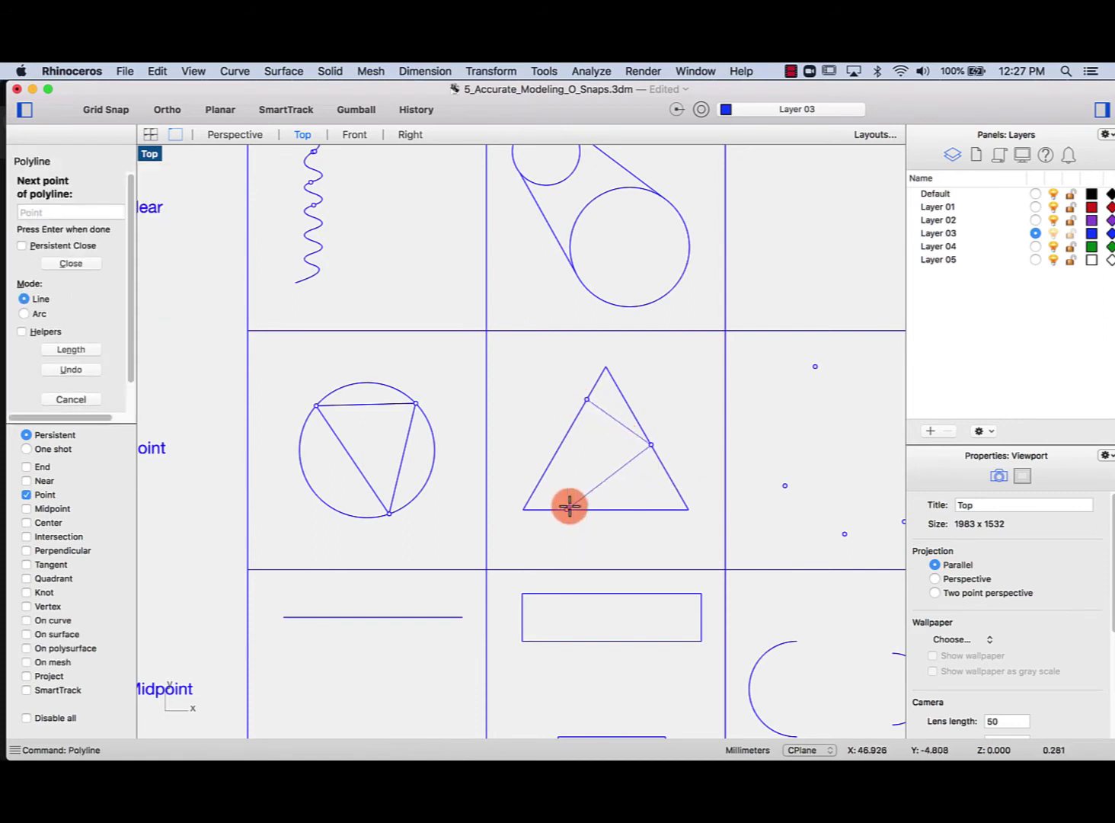
{"action": "left_click", "coordinate": [586, 399]}
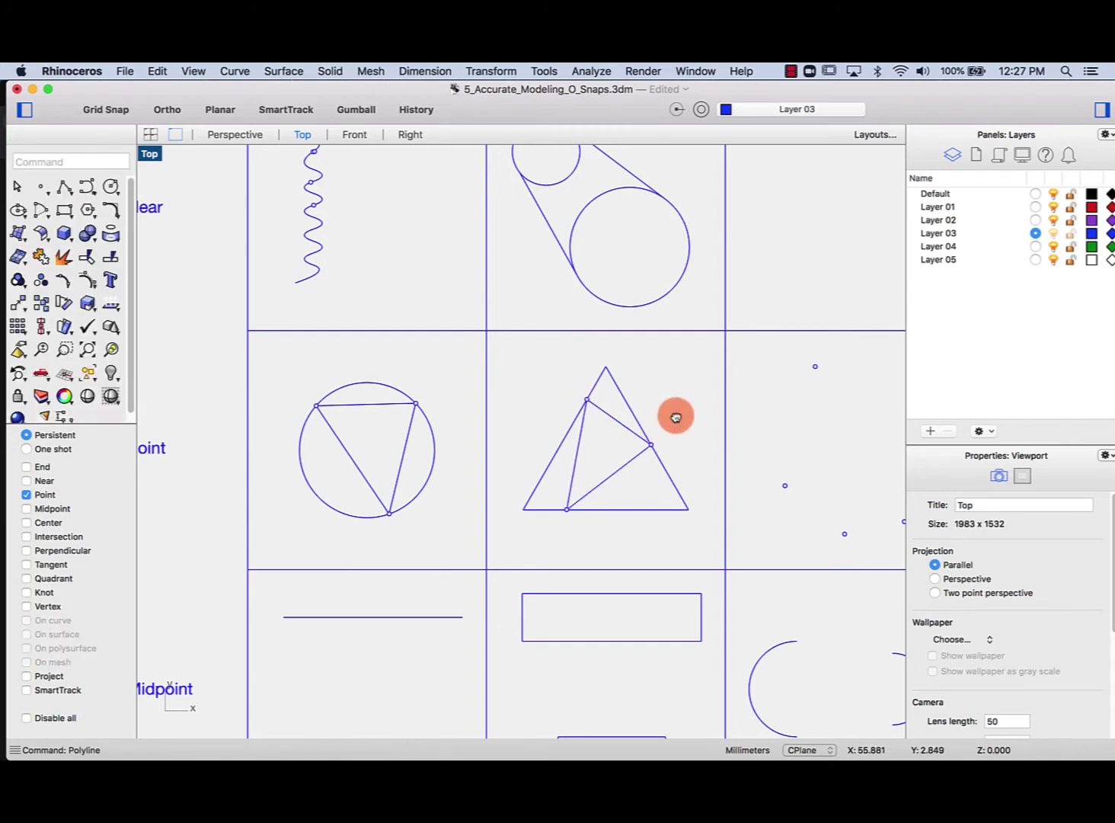
Draw an interpolated curve through the five points in the third Point cell, zigzagging from the uppermost point down to the lowest
{"action": "scroll", "coordinate": [672, 416], "scroll_direction": "right", "scroll_amount": 2}
{"action": "right_click_drag", "start_coordinate": [647, 423], "coordinate": [481, 428]}
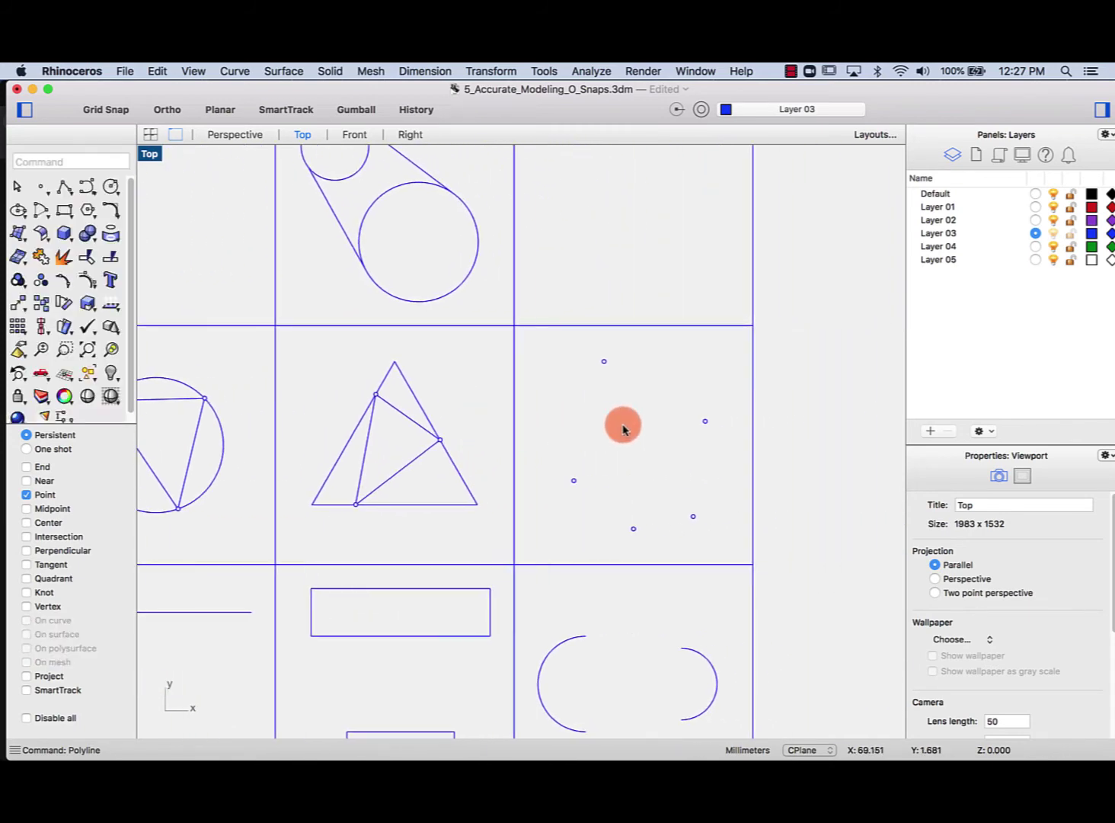
{"action": "scroll", "coordinate": [552, 377], "scroll_direction": "right", "scroll_amount": 2}
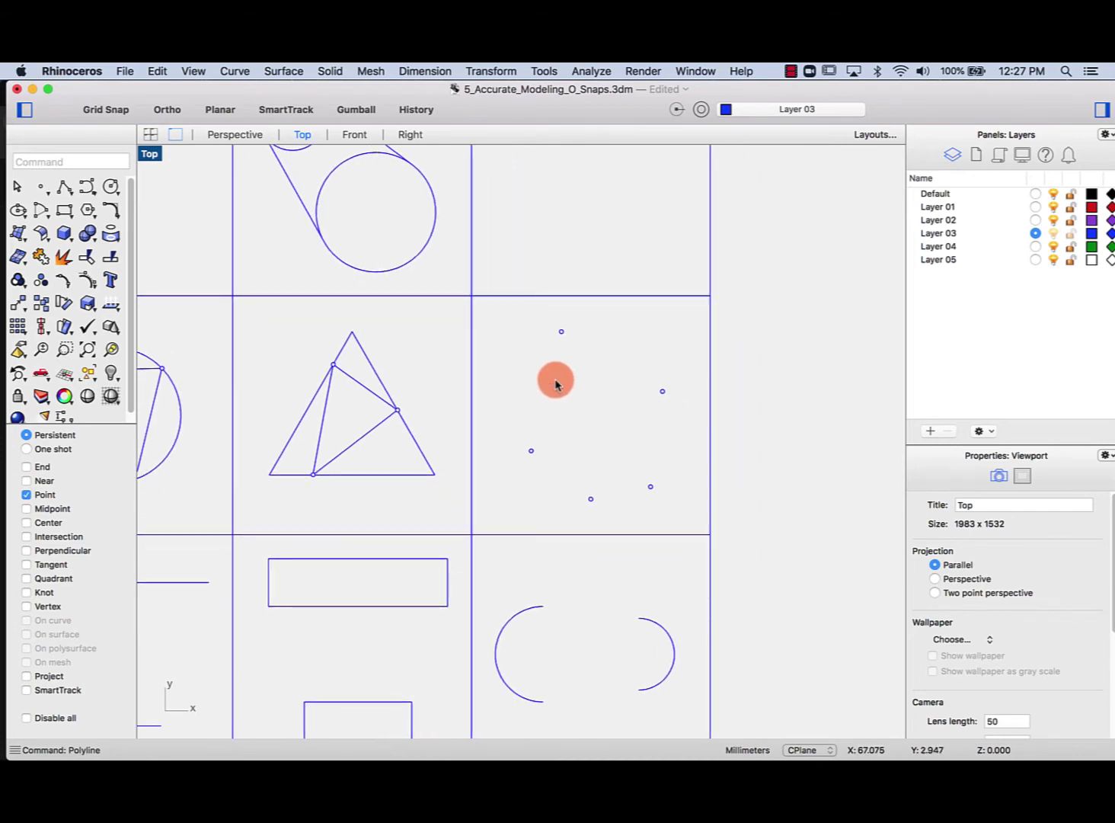
{"action": "left_click", "coordinate": [87, 188]}
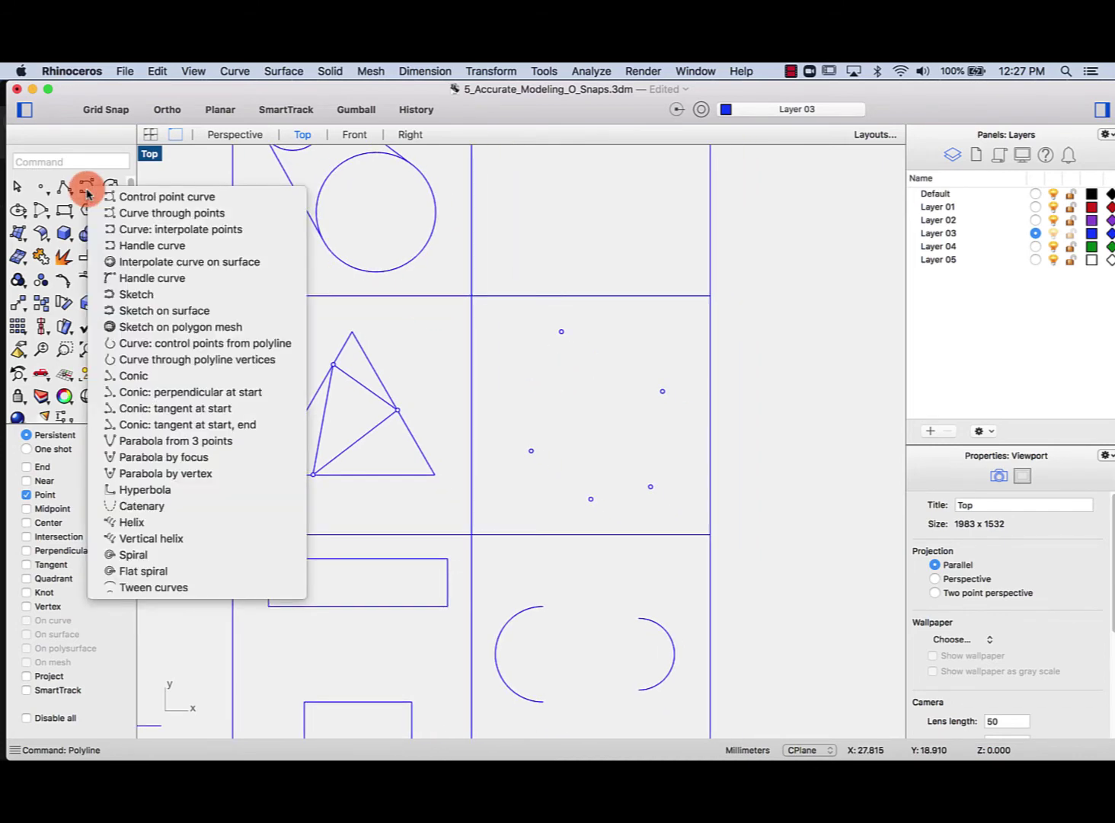
{"action": "left_click_drag", "start_coordinate": [87, 191], "coordinate": [101, 229]}
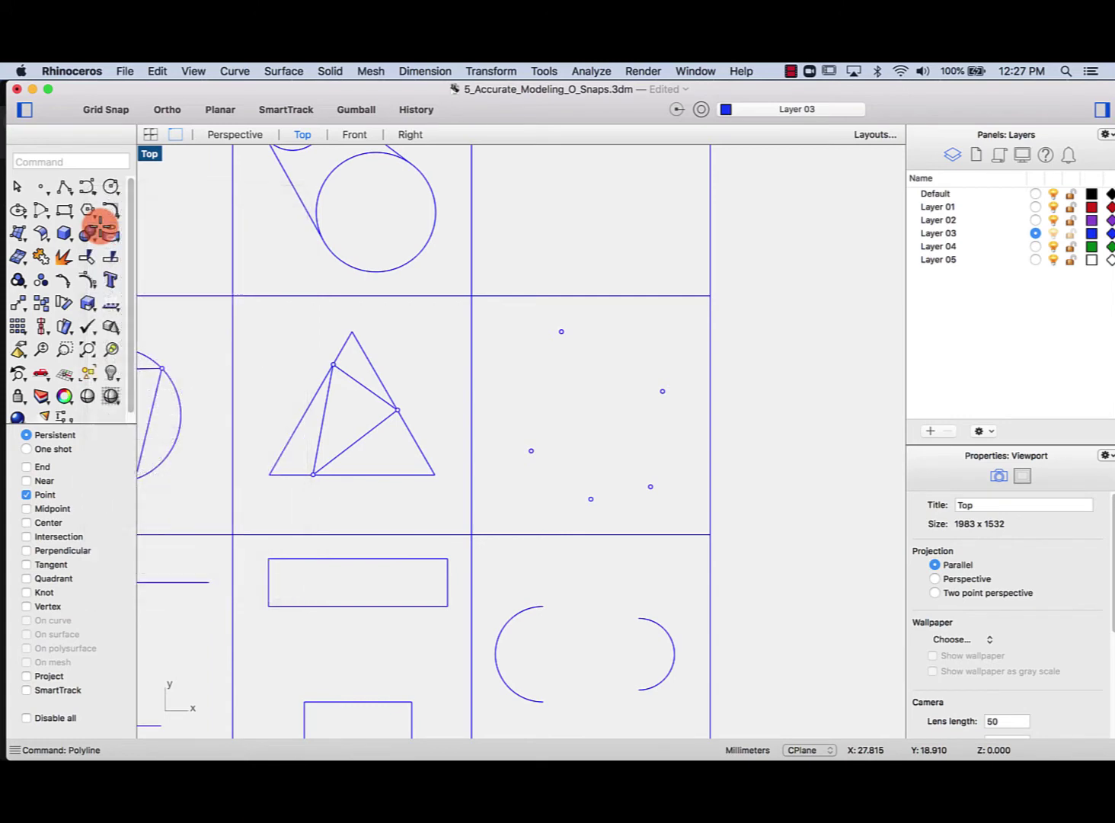
{"action": "left_click", "coordinate": [562, 332]}
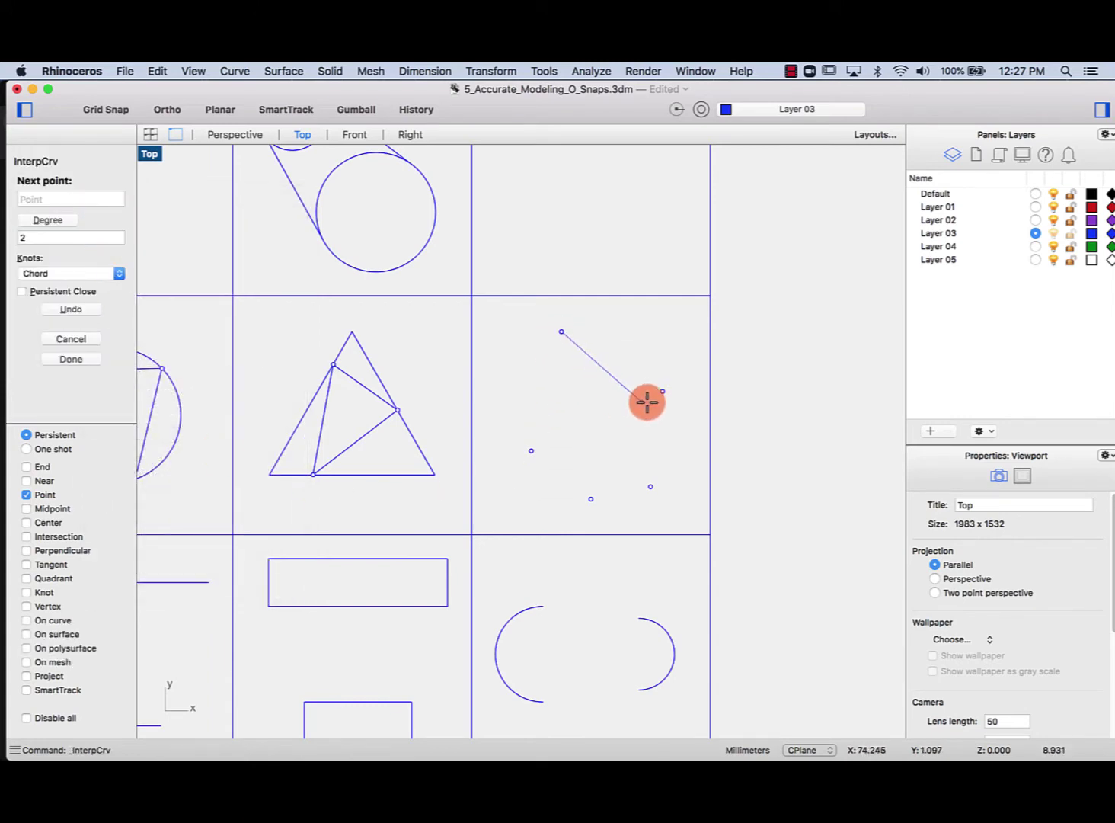
{"action": "left_click", "coordinate": [662, 391]}
{"action": "left_click", "coordinate": [531, 450]}
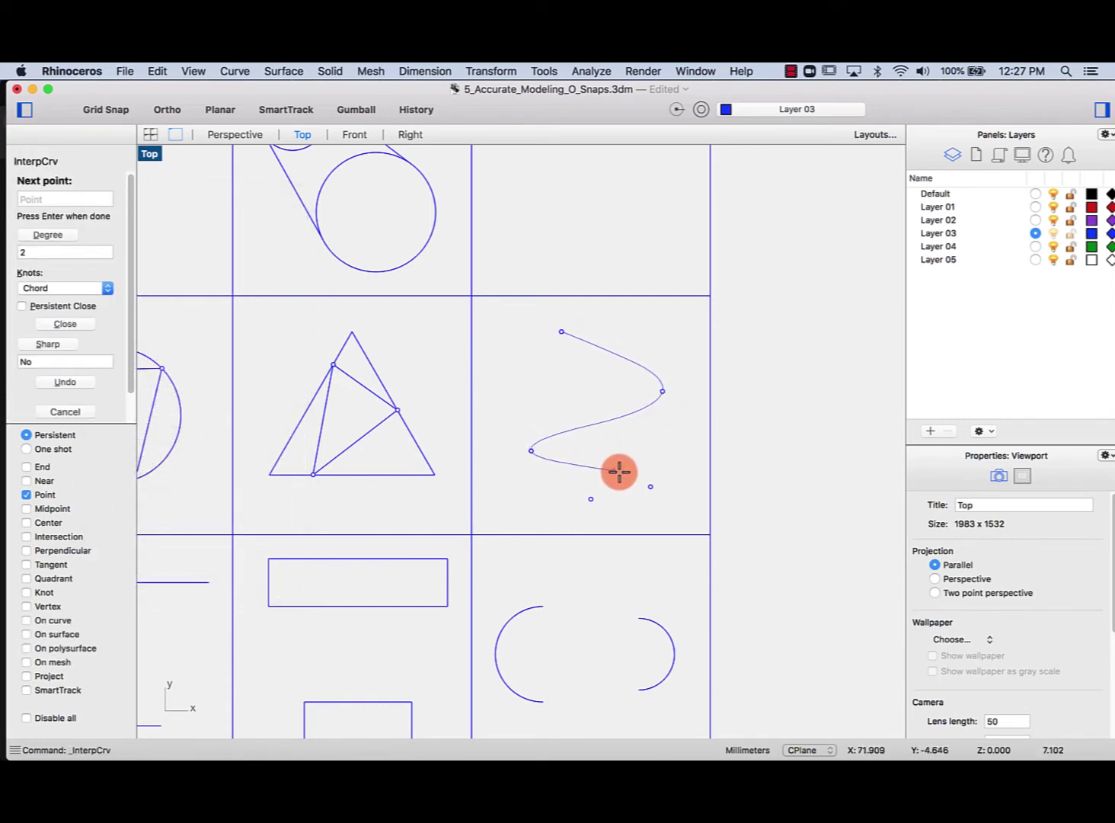
{"action": "left_click", "coordinate": [651, 486]}
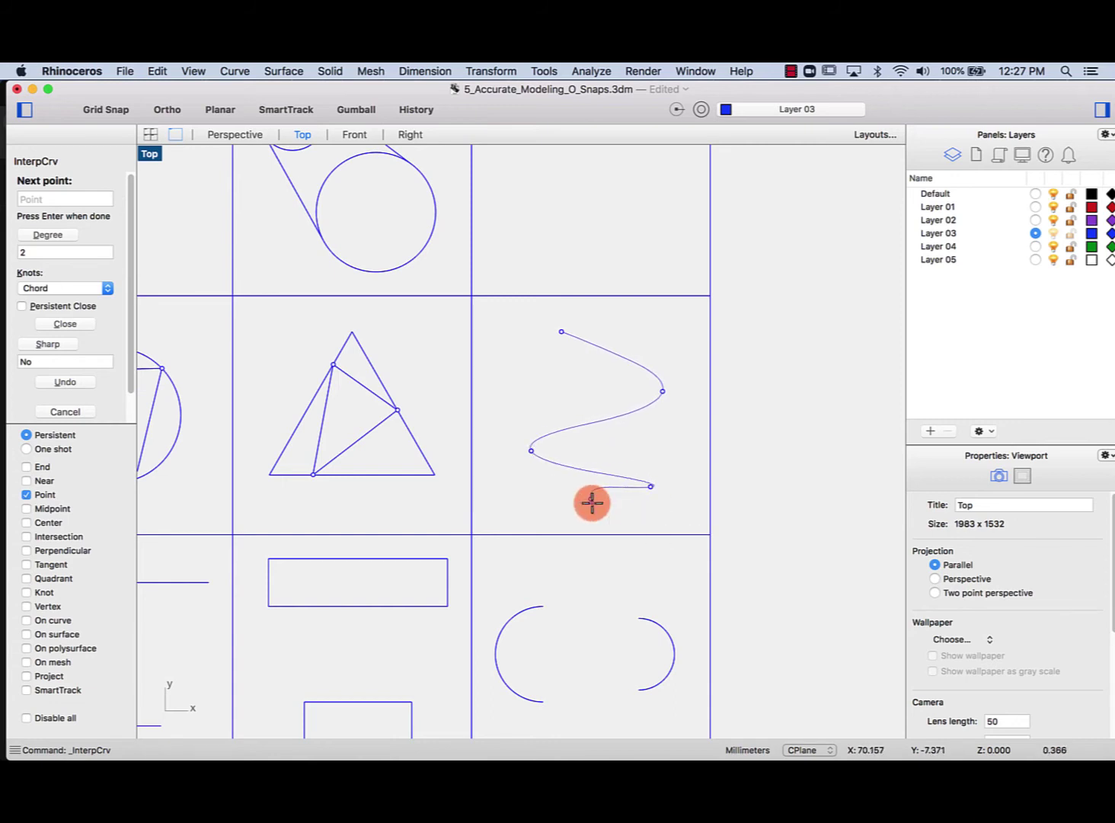
{"action": "left_click", "coordinate": [591, 500]}
{"action": "key", "text": "Return"}
Replace the Point object snap with Midpoint and draw a line joining the midpoints of the two horizontal lines in the first Midpoint cell
{"action": "right_click_drag", "start_coordinate": [308, 503], "coordinate": [630, 412]}
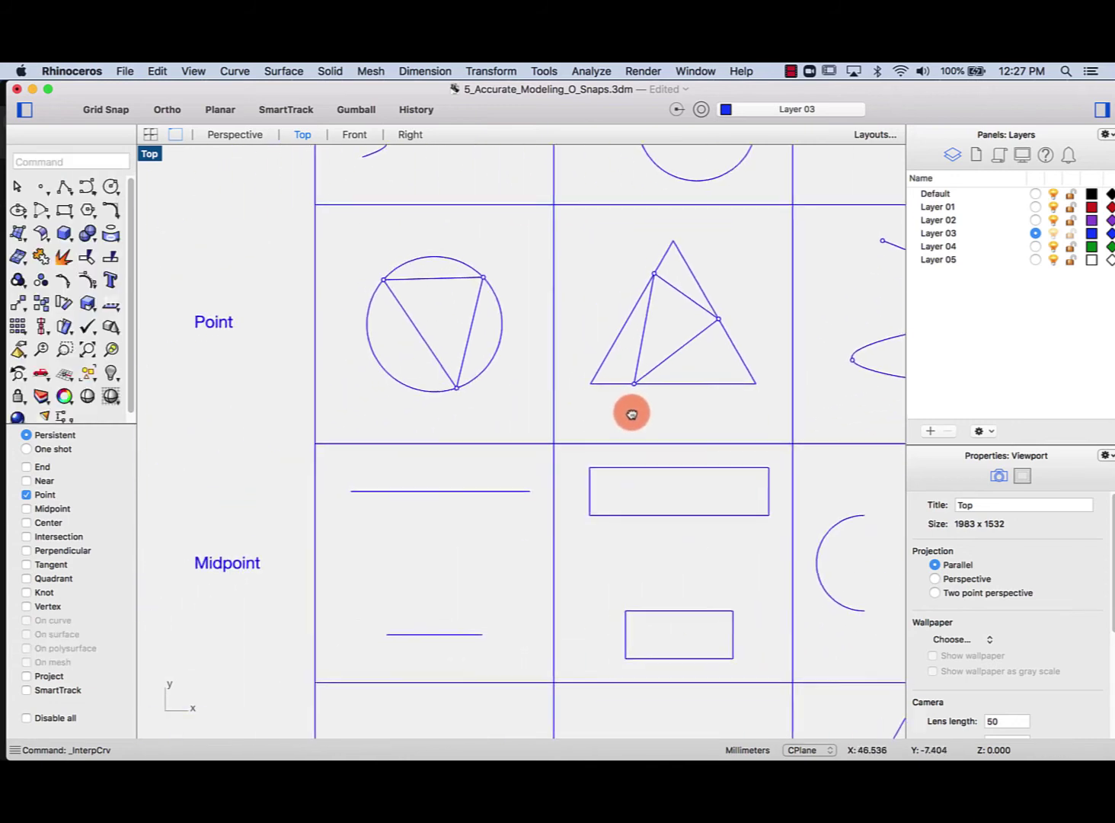
{"action": "right_click_drag", "start_coordinate": [623, 477], "coordinate": [577, 353]}
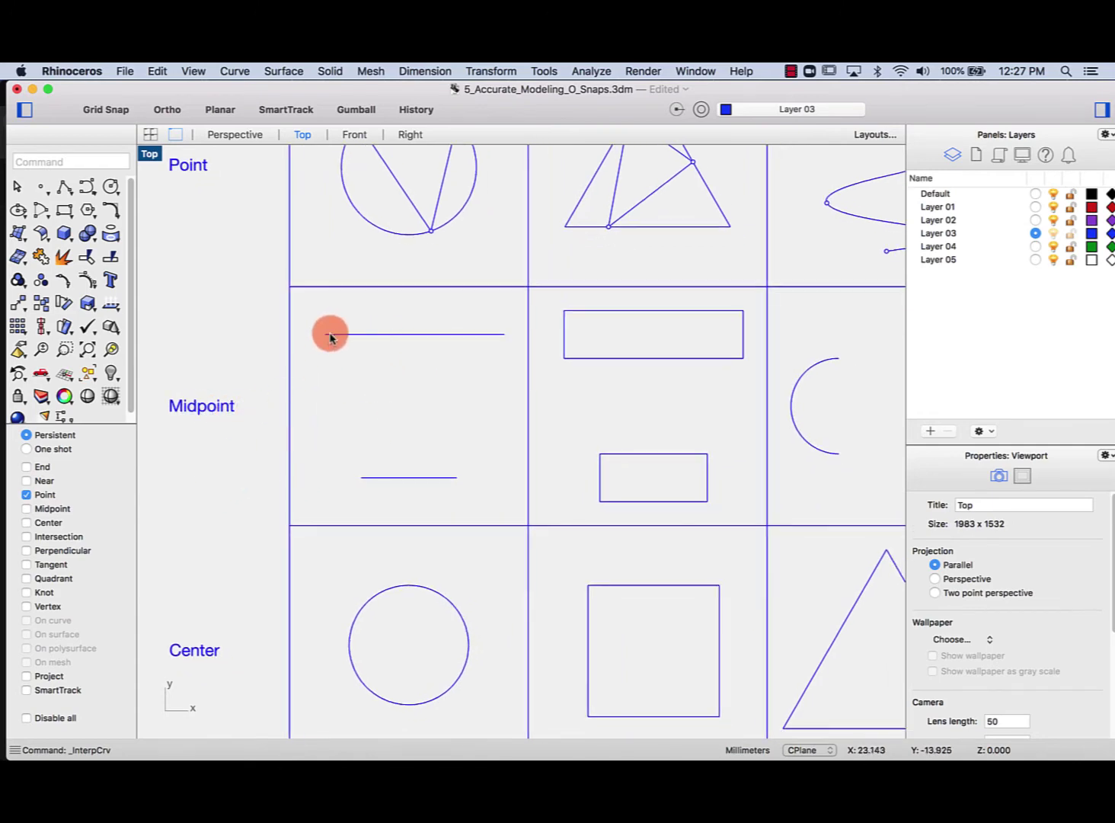
{"action": "type", "text": "line"}
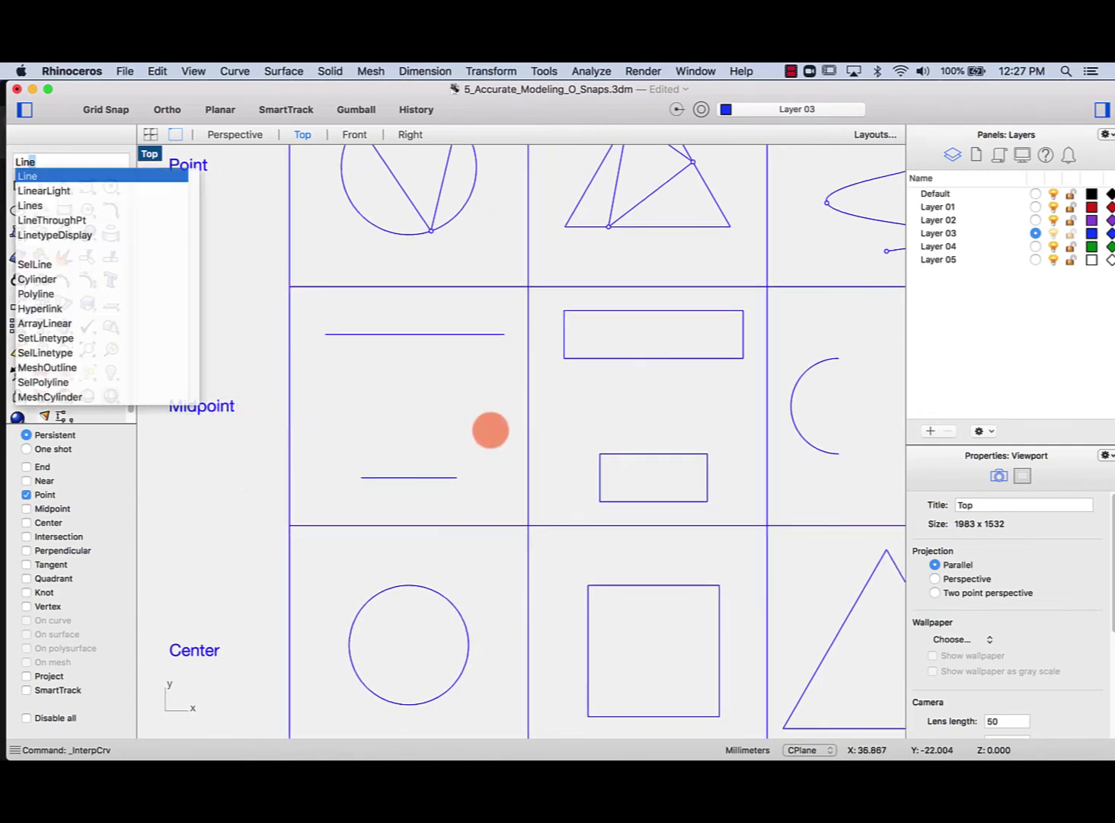
{"action": "key", "text": "Return"}
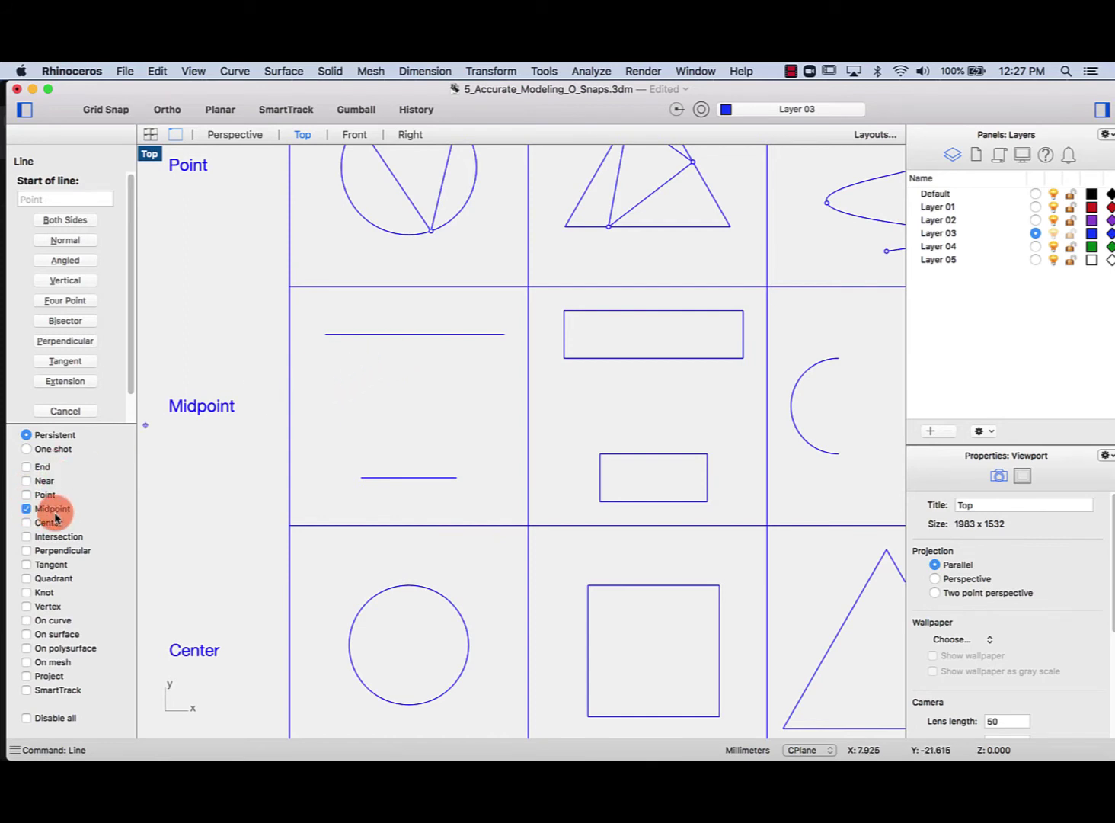
{"action": "left_click", "coordinate": [421, 333]}
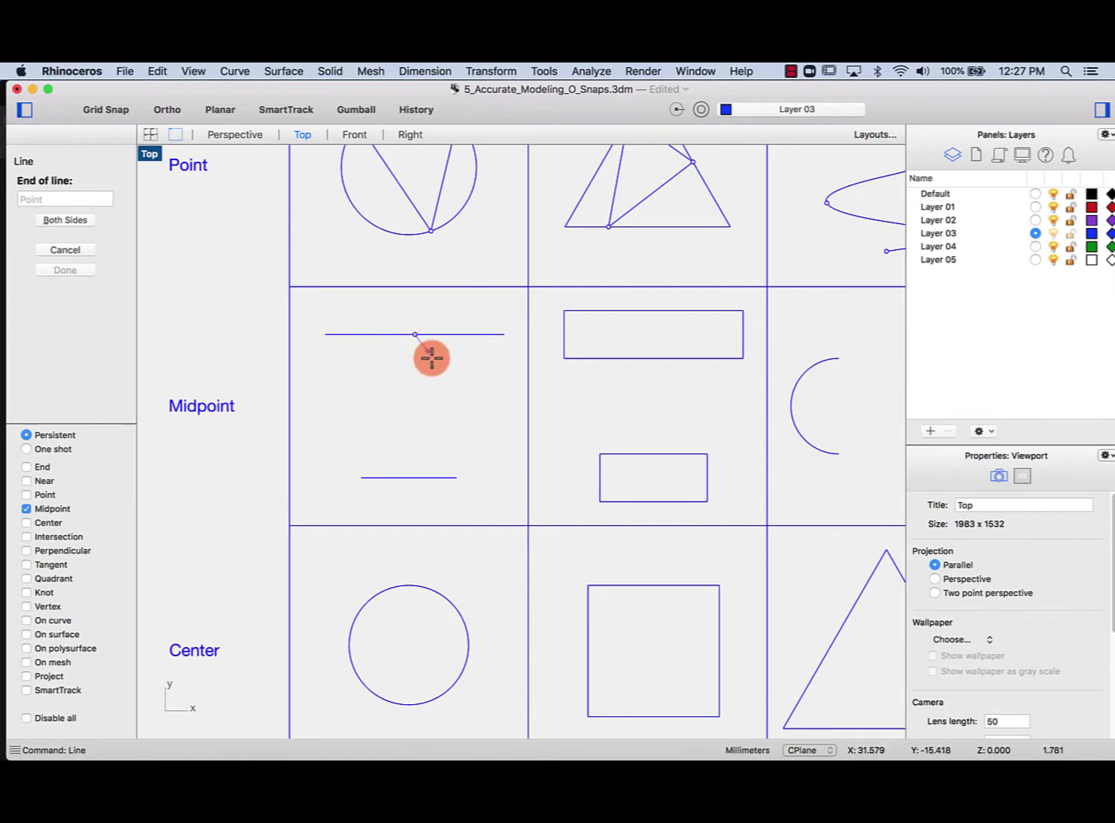
{"action": "left_click", "coordinate": [412, 478]}
Draw a vertical line between the midpoints of the upper rectangle's long edges in the second Midpoint cell
{"action": "scroll", "coordinate": [436, 503], "scroll_direction": "right", "scroll_amount": 3}
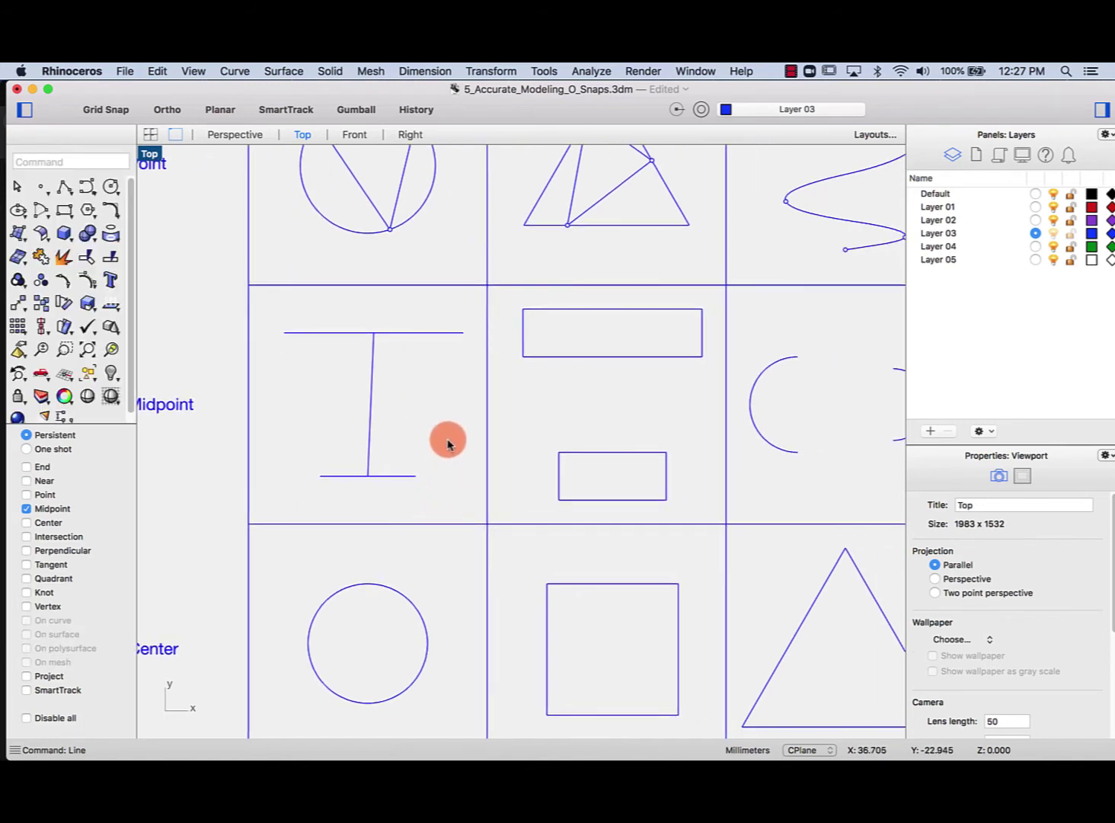
{"action": "scroll", "coordinate": [448, 444], "scroll_direction": "right", "scroll_amount": 5}
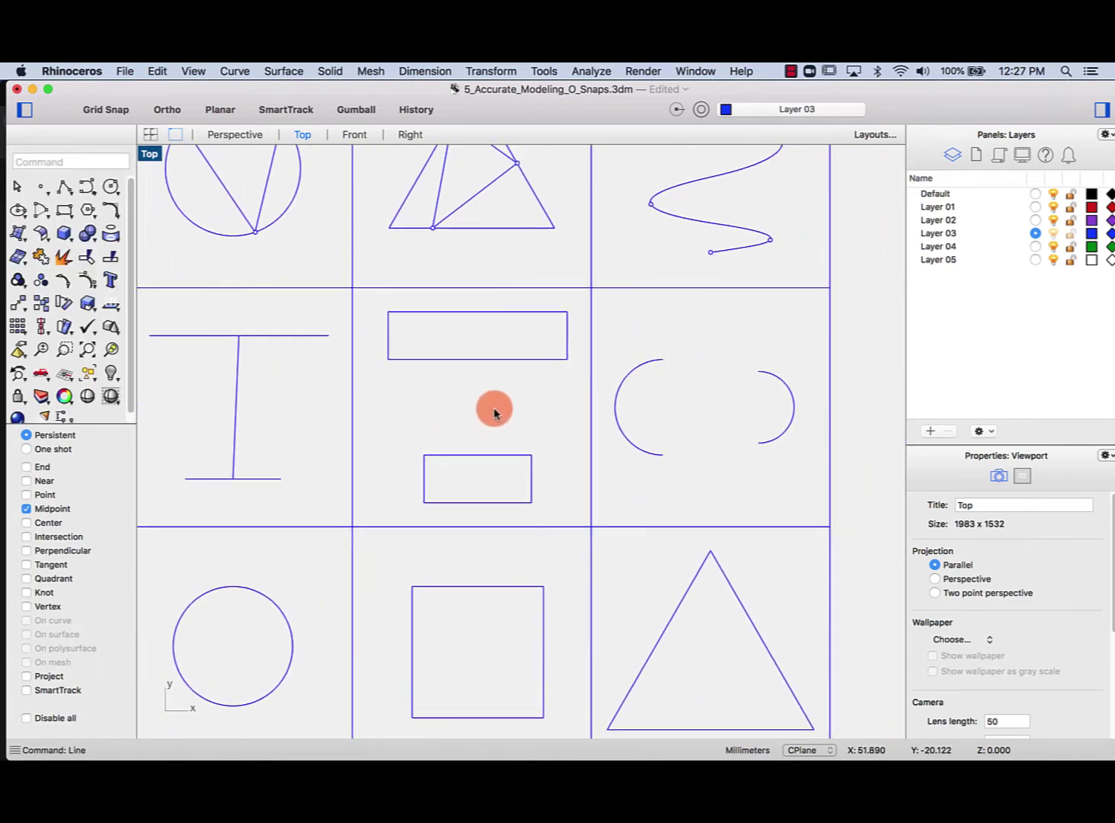
{"action": "key", "text": "Return"}
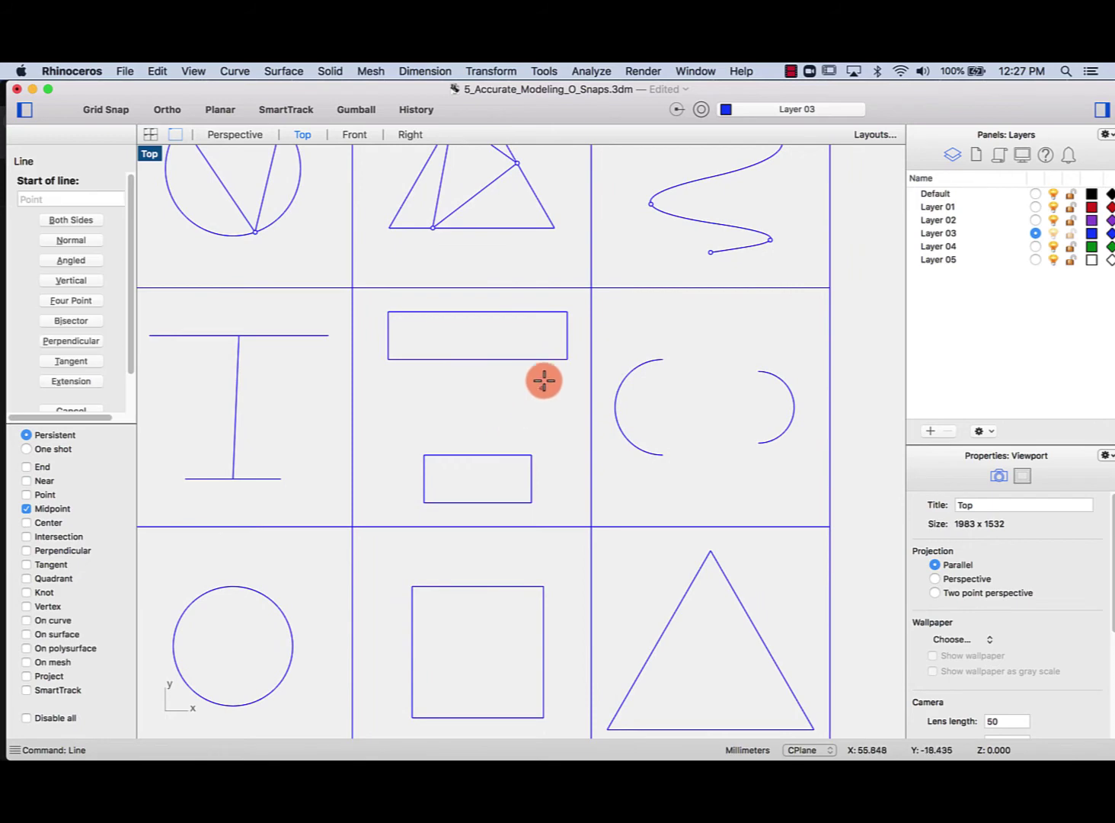
{"action": "left_click", "coordinate": [472, 310]}
{"action": "left_click", "coordinate": [479, 356]}
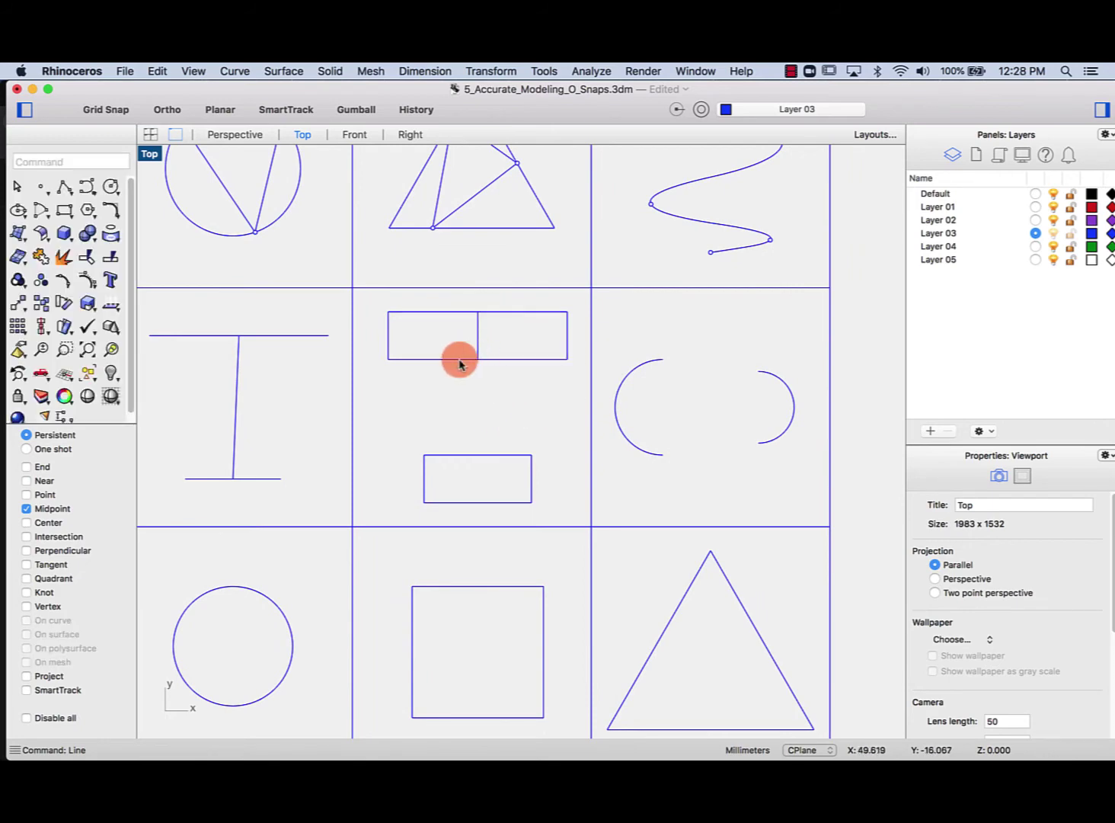
Draw two lines from the midpoints of the upper rectangle's short sides to the midpoint of the lower rectangle's upper edge
{"action": "key", "text": "Return"}
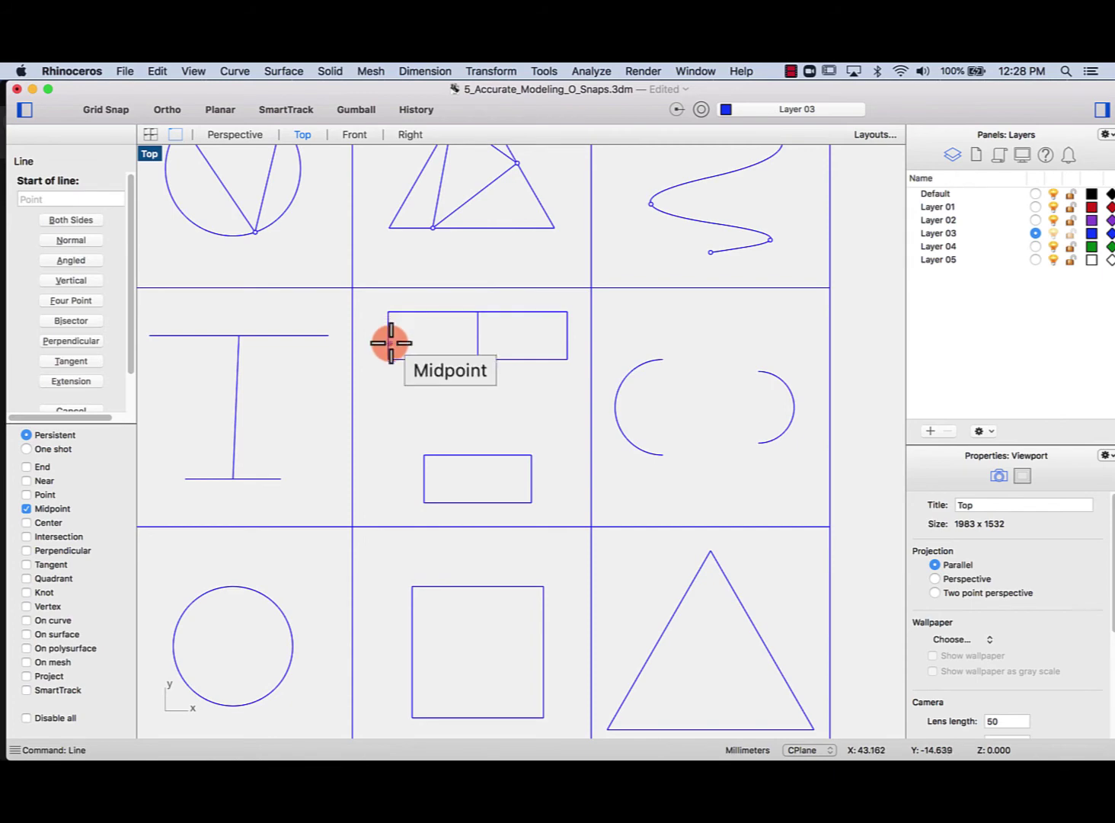
{"action": "left_click", "coordinate": [389, 335]}
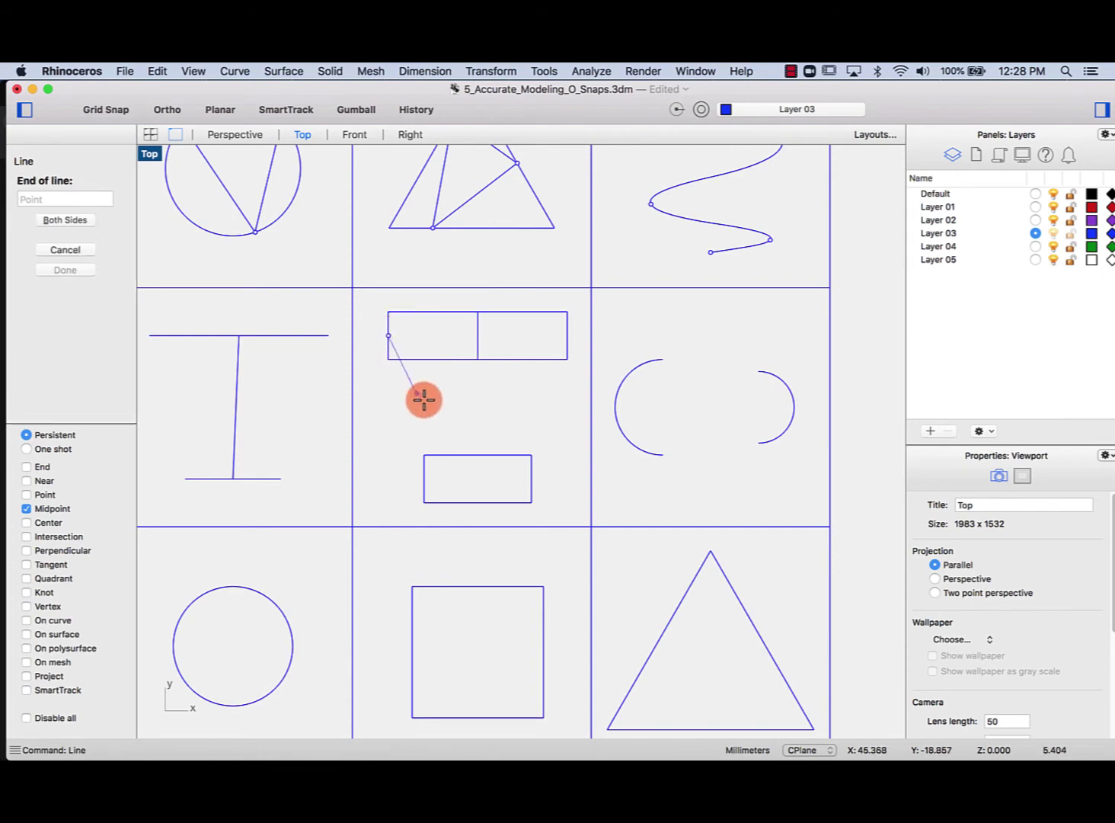
{"action": "left_click", "coordinate": [480, 455]}
{"action": "key", "text": "Return"}
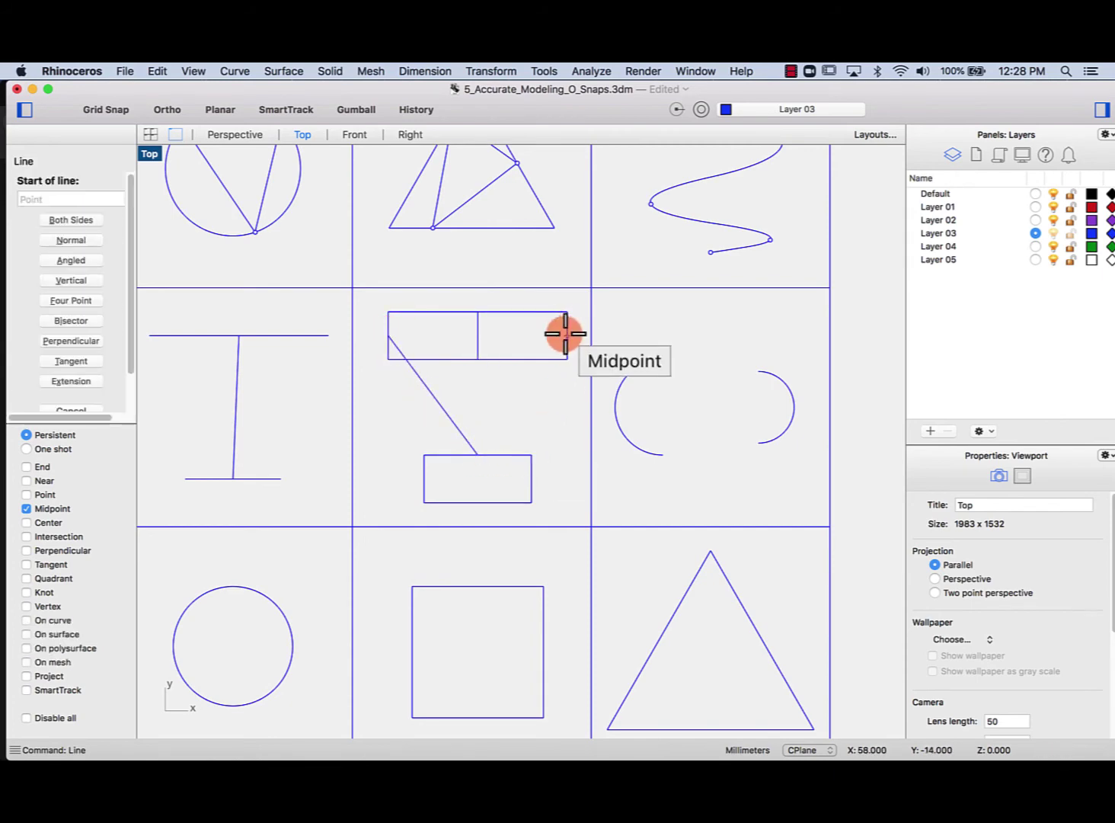
{"action": "left_click", "coordinate": [567, 335]}
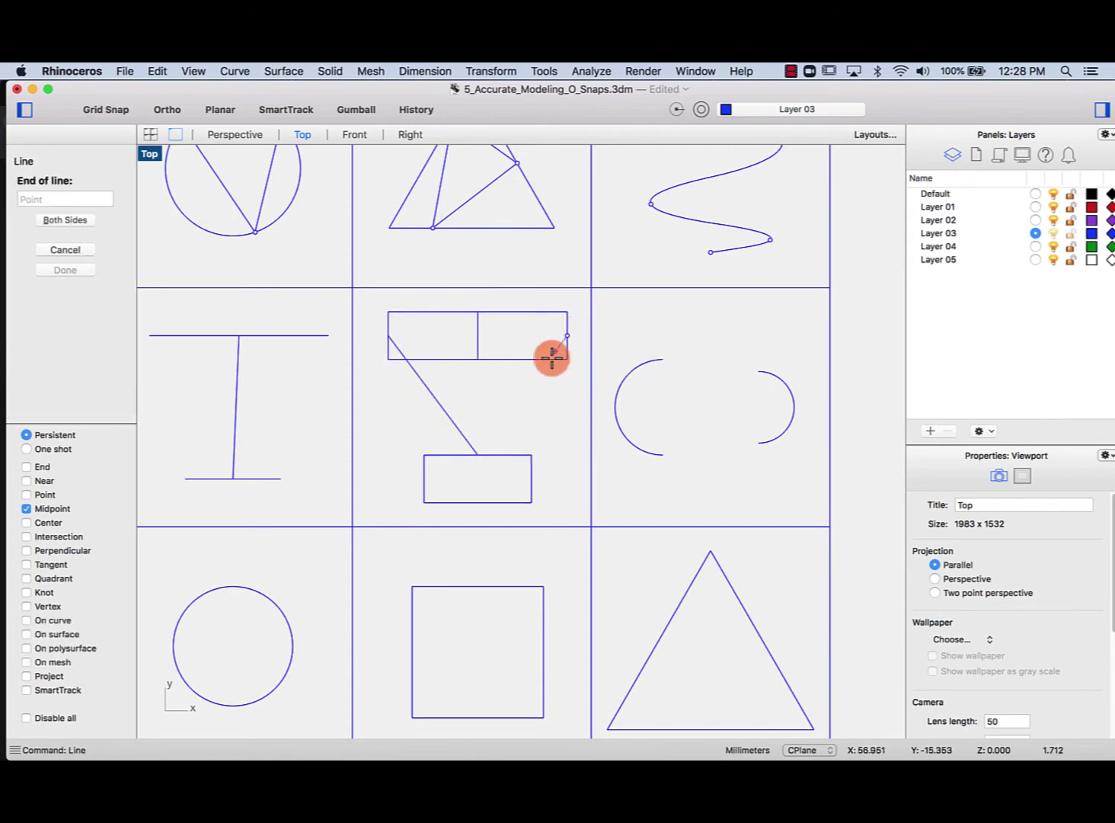
{"action": "left_click", "coordinate": [480, 455]}
Draw a horizontal line connecting the midpoints of the two facing arcs in the third Midpoint cell
{"action": "right_click_drag", "start_coordinate": [546, 451], "coordinate": [429, 450]}
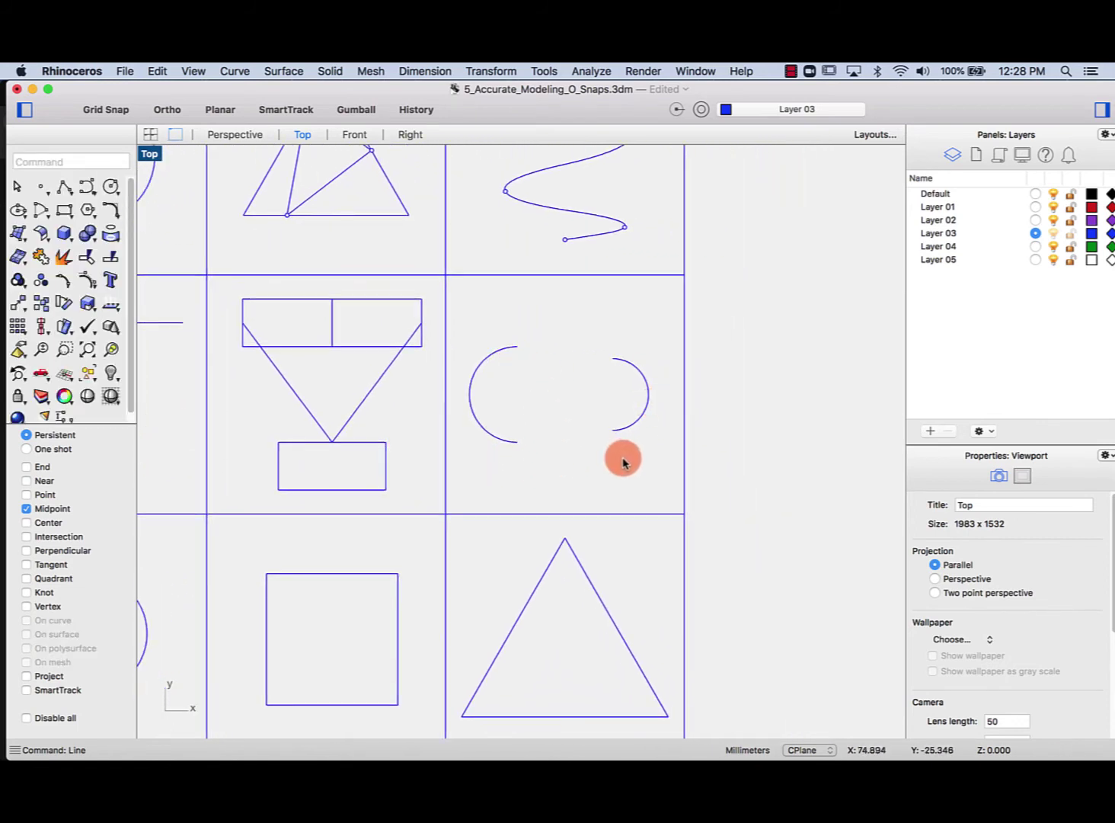
{"action": "key", "text": "Return"}
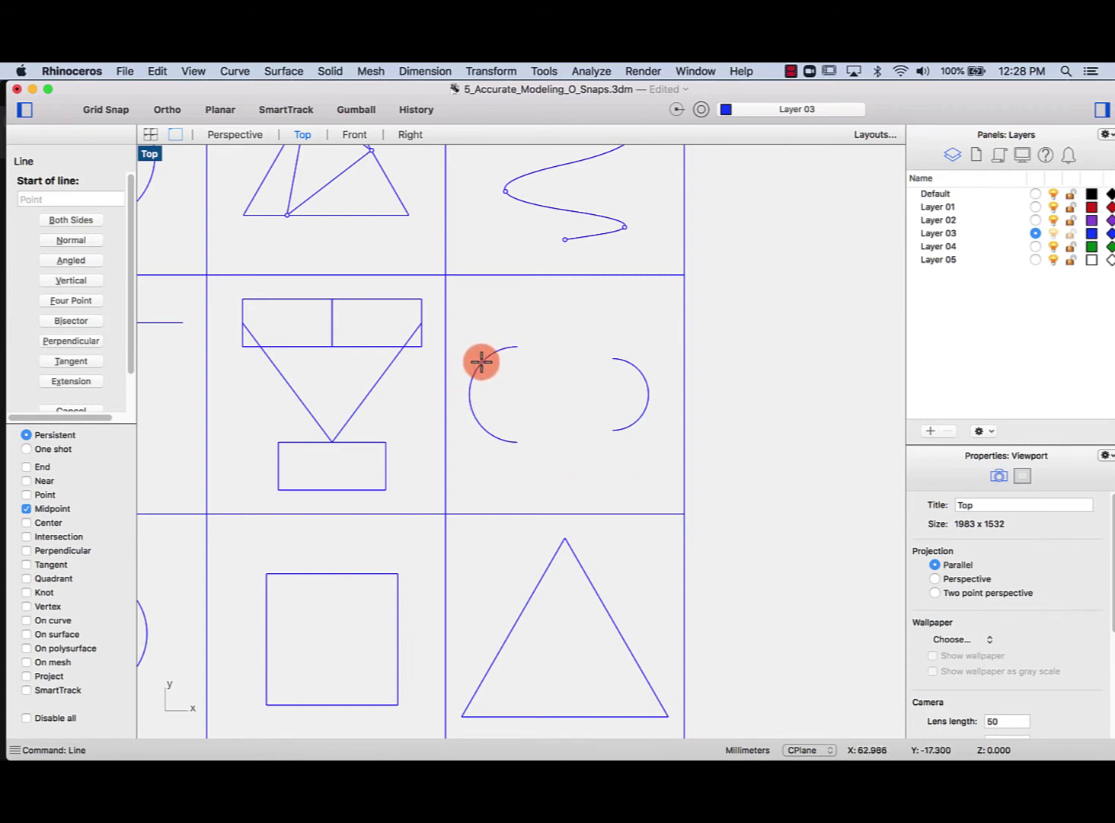
{"action": "left_click", "coordinate": [468, 391]}
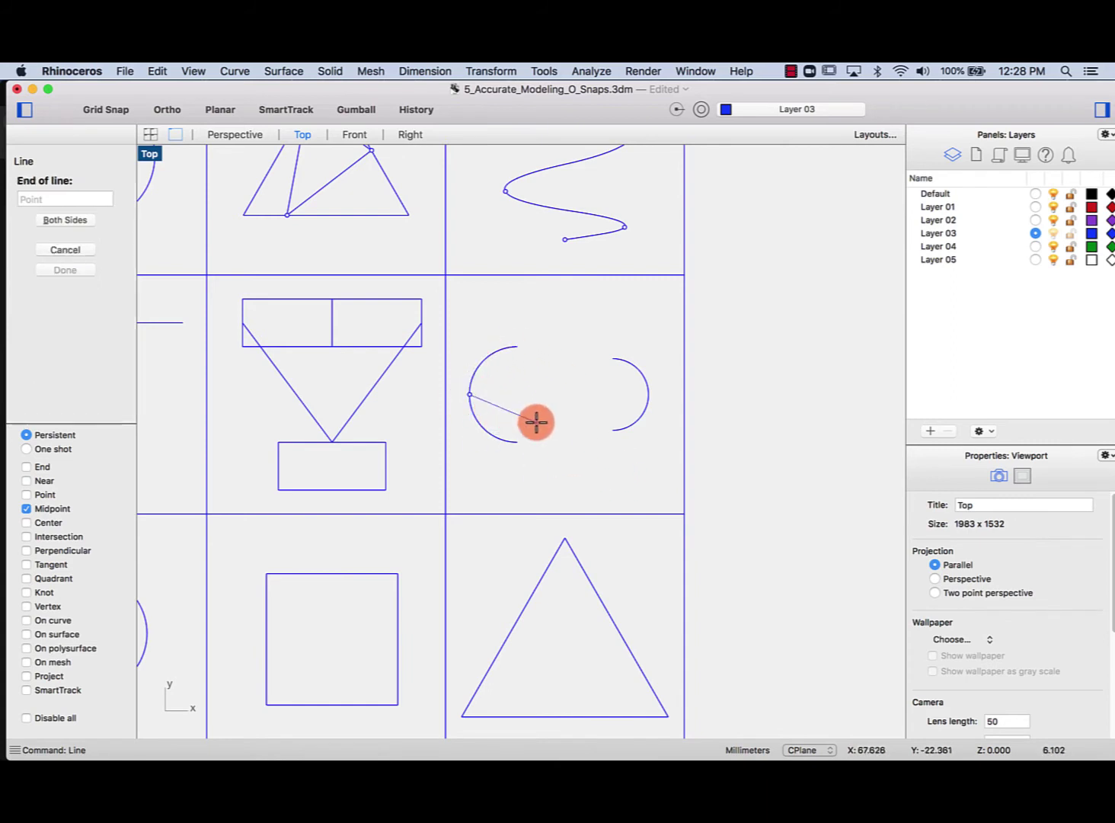
{"action": "left_click", "coordinate": [651, 393]}
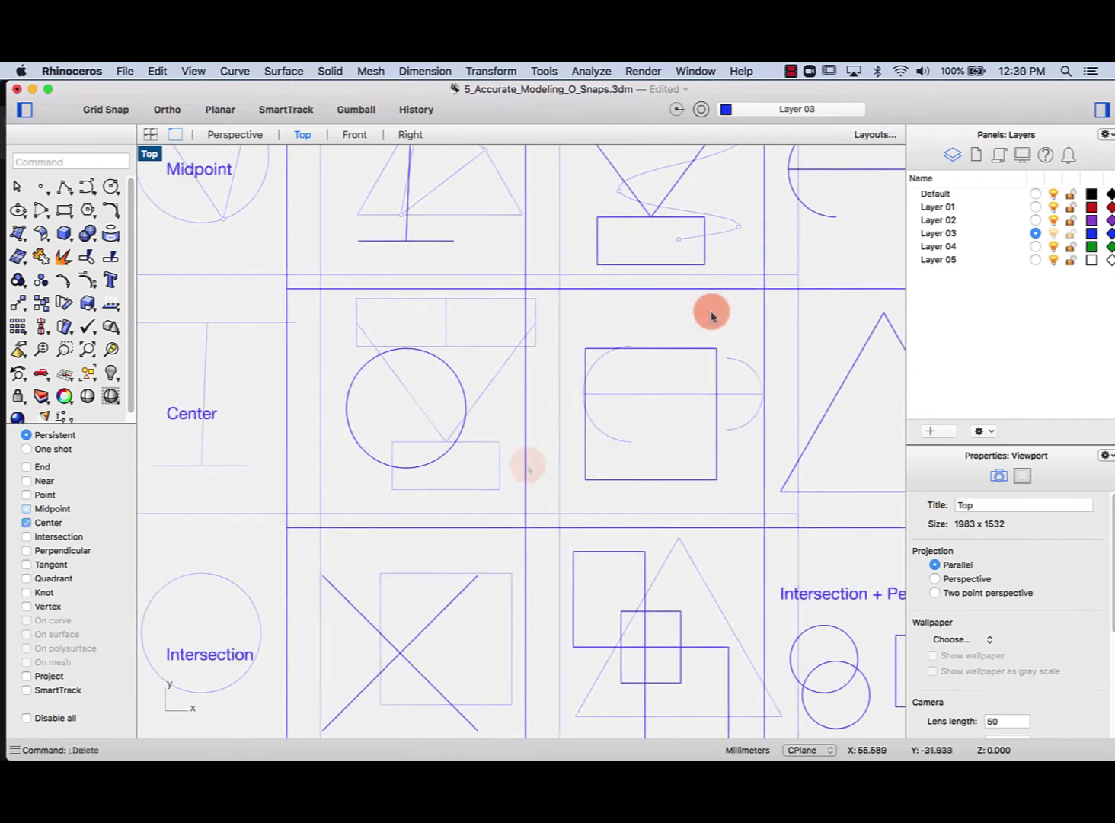
Place a point object at the center of the circle in the first Center cell, using the Center object snap
{"action": "right_click_drag", "start_coordinate": [715, 312], "coordinate": [585, 301]}
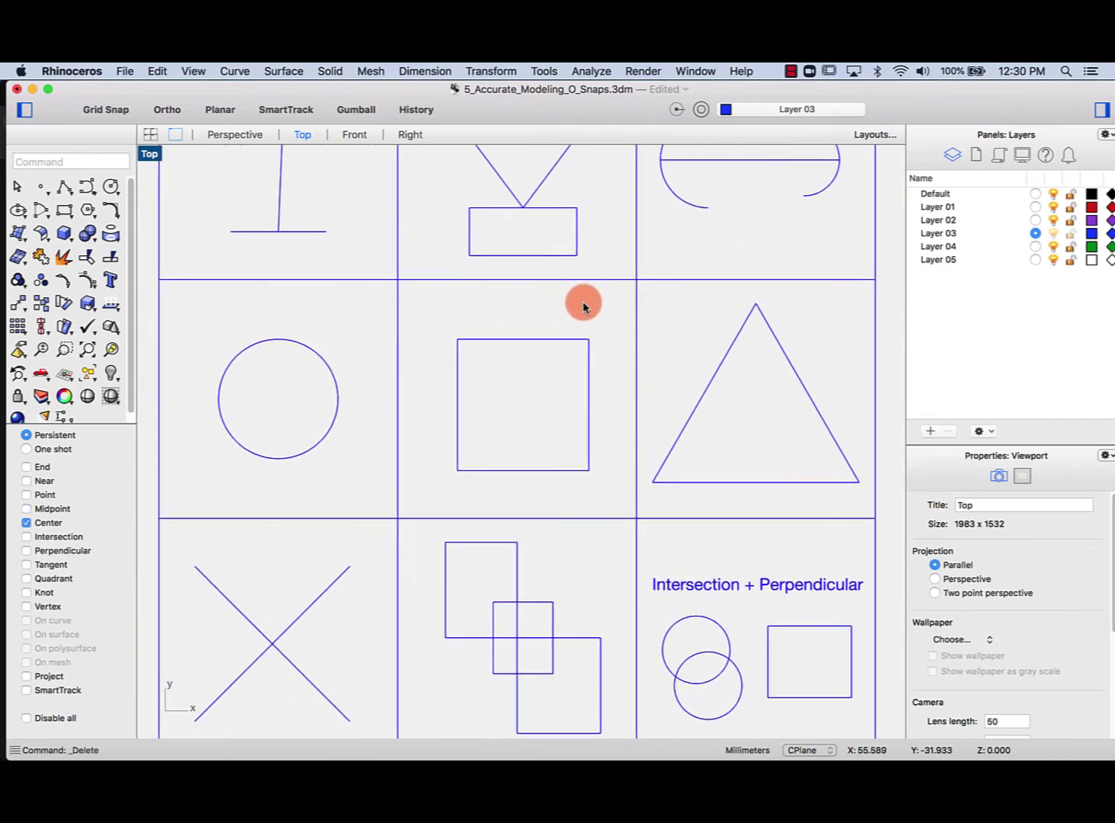
{"action": "right_click_drag", "start_coordinate": [303, 339], "coordinate": [314, 346]}
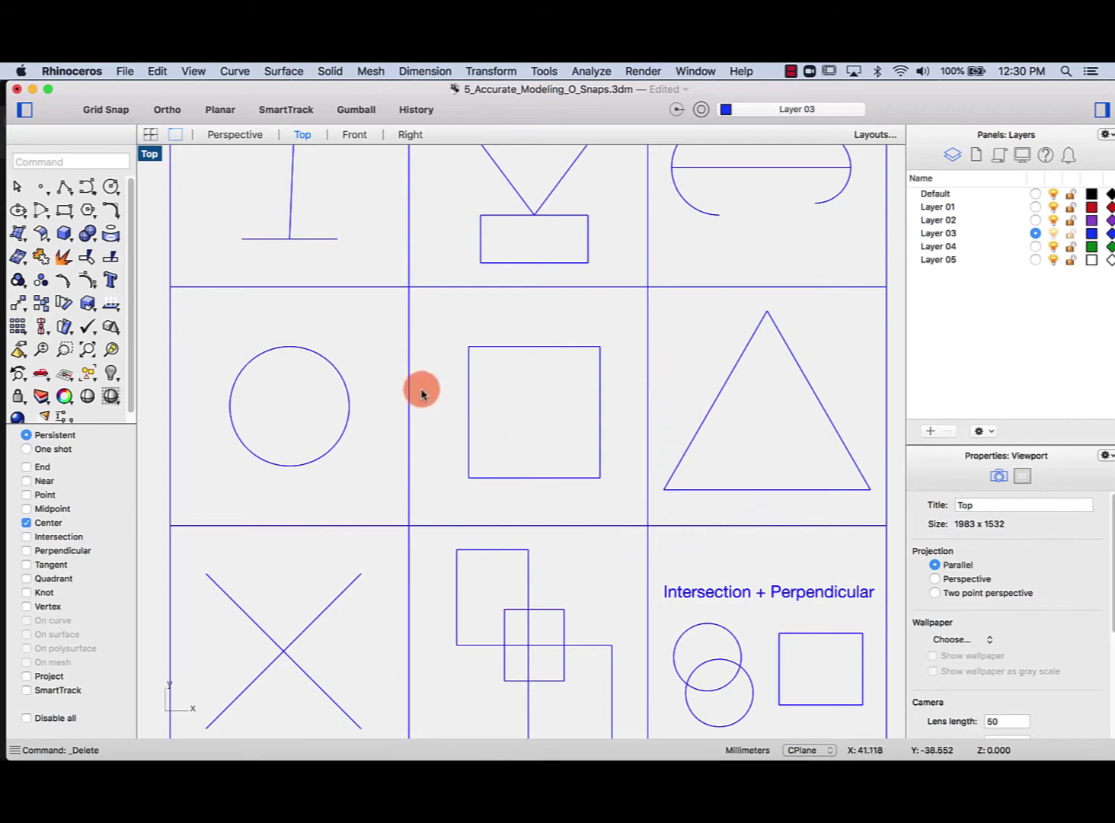
{"action": "right_click_drag", "start_coordinate": [421, 389], "coordinate": [471, 396]}
{"action": "right_click_drag", "start_coordinate": [364, 324], "coordinate": [373, 332]}
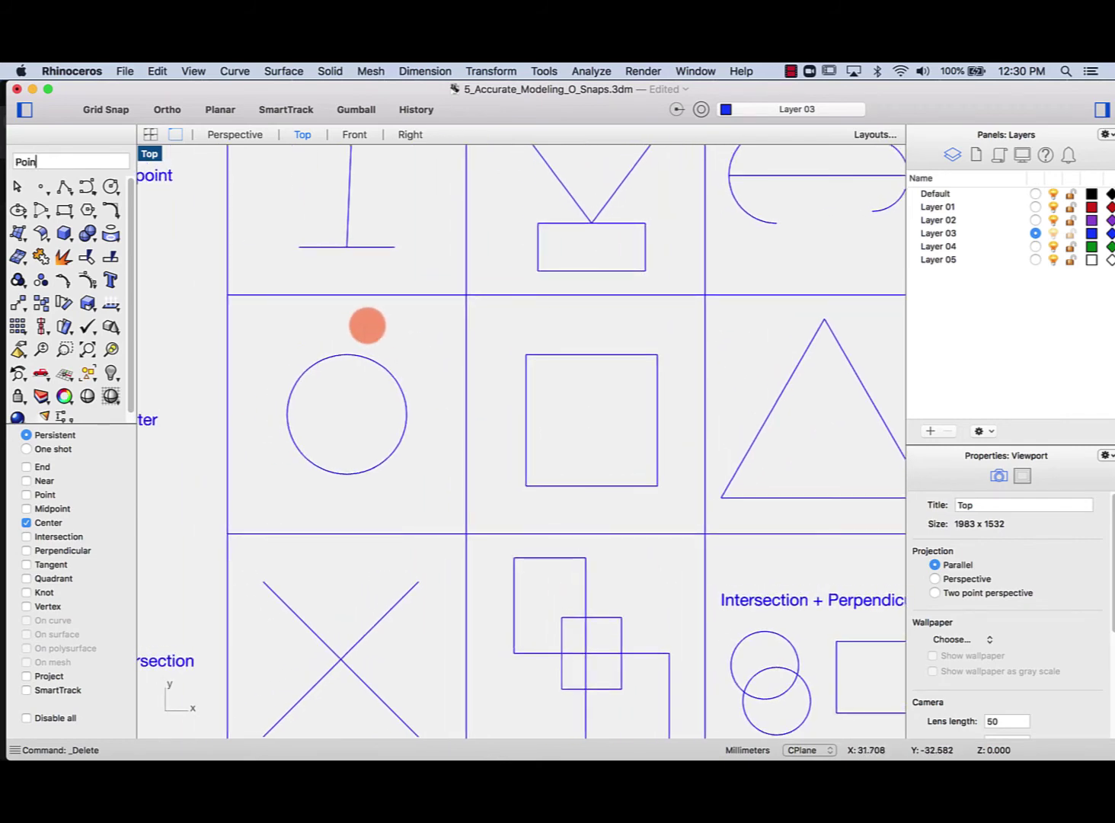
{"action": "type", "text": "t"}
{"action": "key", "text": "Return"}
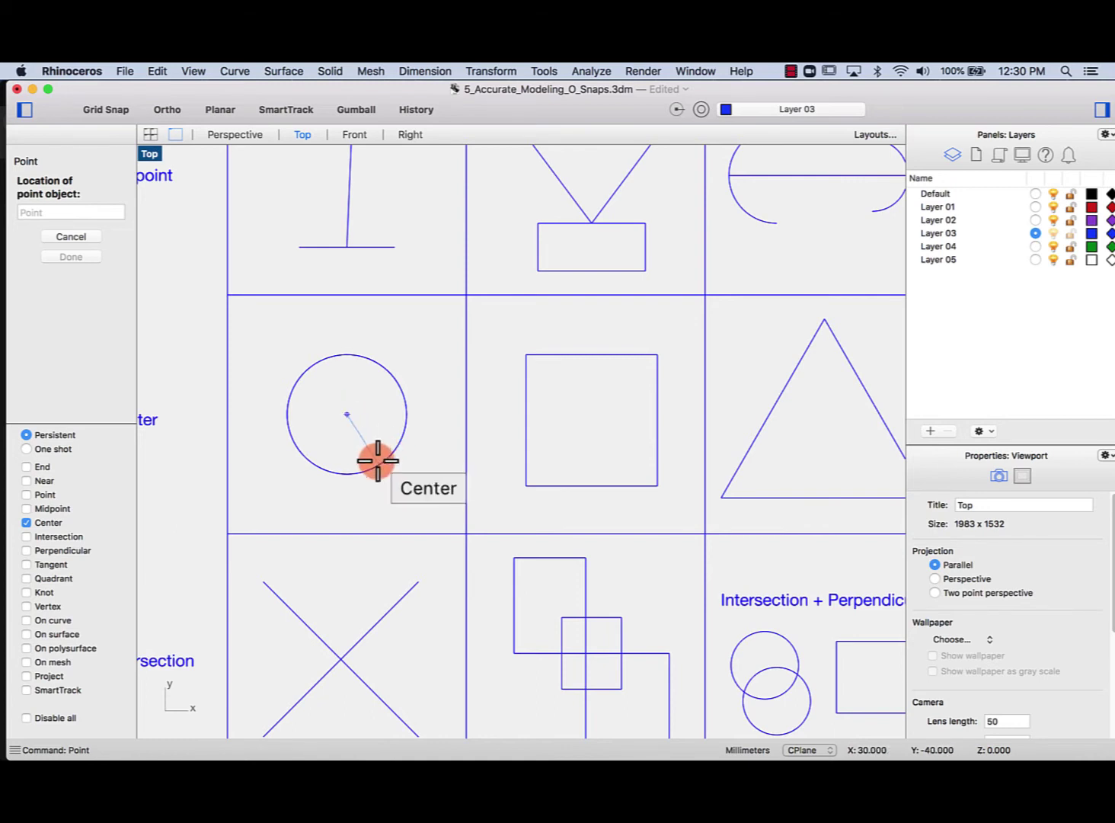
{"action": "left_click", "coordinate": [394, 374]}
{"action": "right_click_drag", "start_coordinate": [371, 432], "coordinate": [378, 411]}
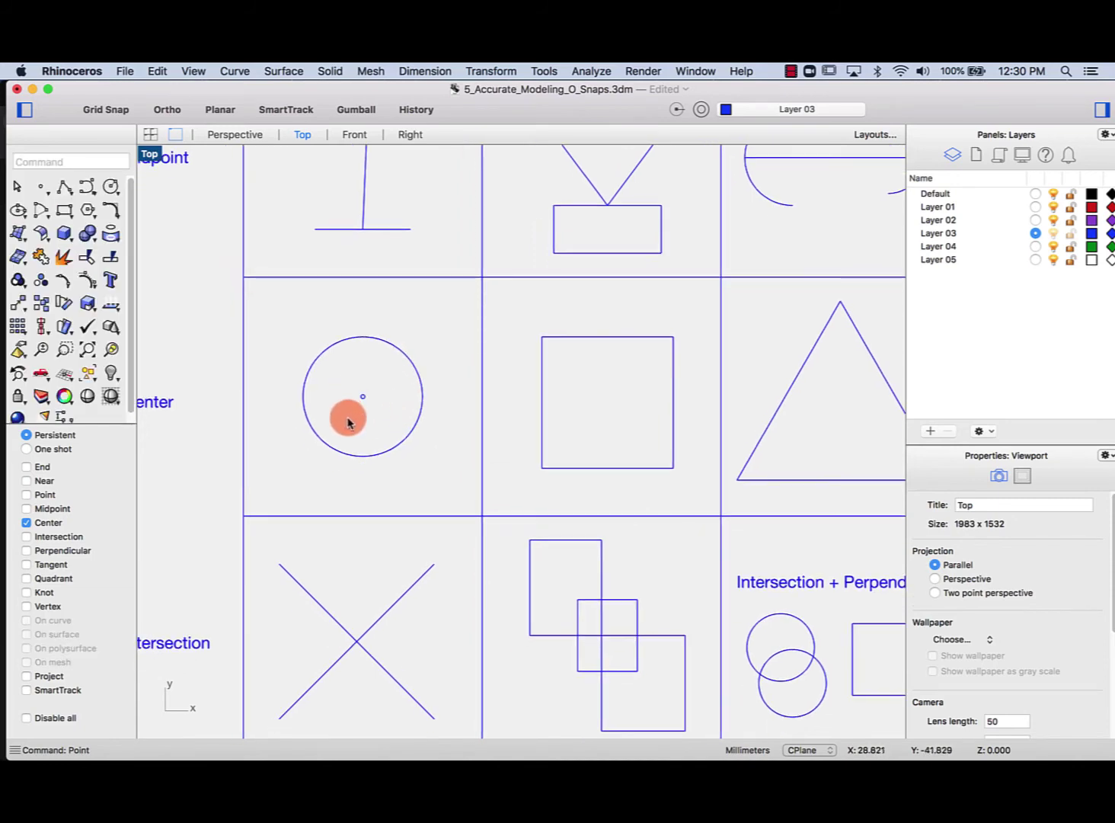
{"action": "right_click_drag", "start_coordinate": [495, 416], "coordinate": [369, 413]}
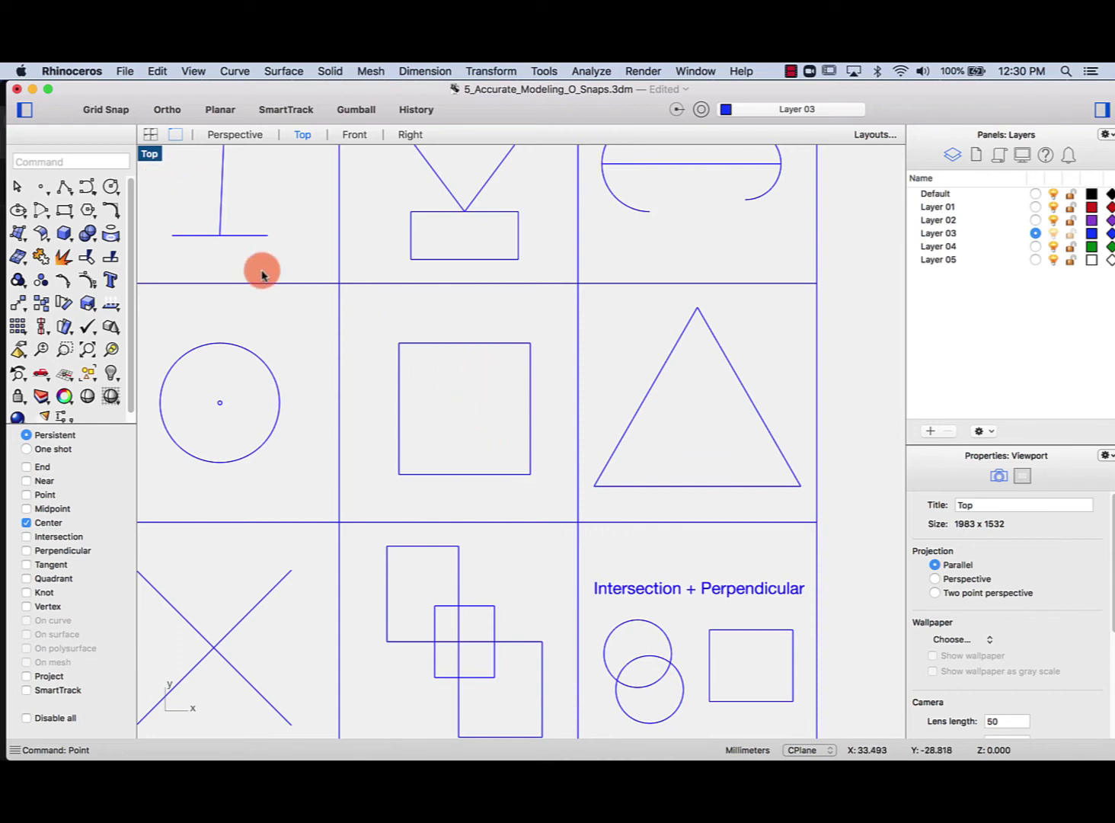
Draw a circle about 8.9 mm in diameter centered on the square in the second Center cell
{"action": "type", "text": "ircle"}
{"action": "key", "text": "Return"}
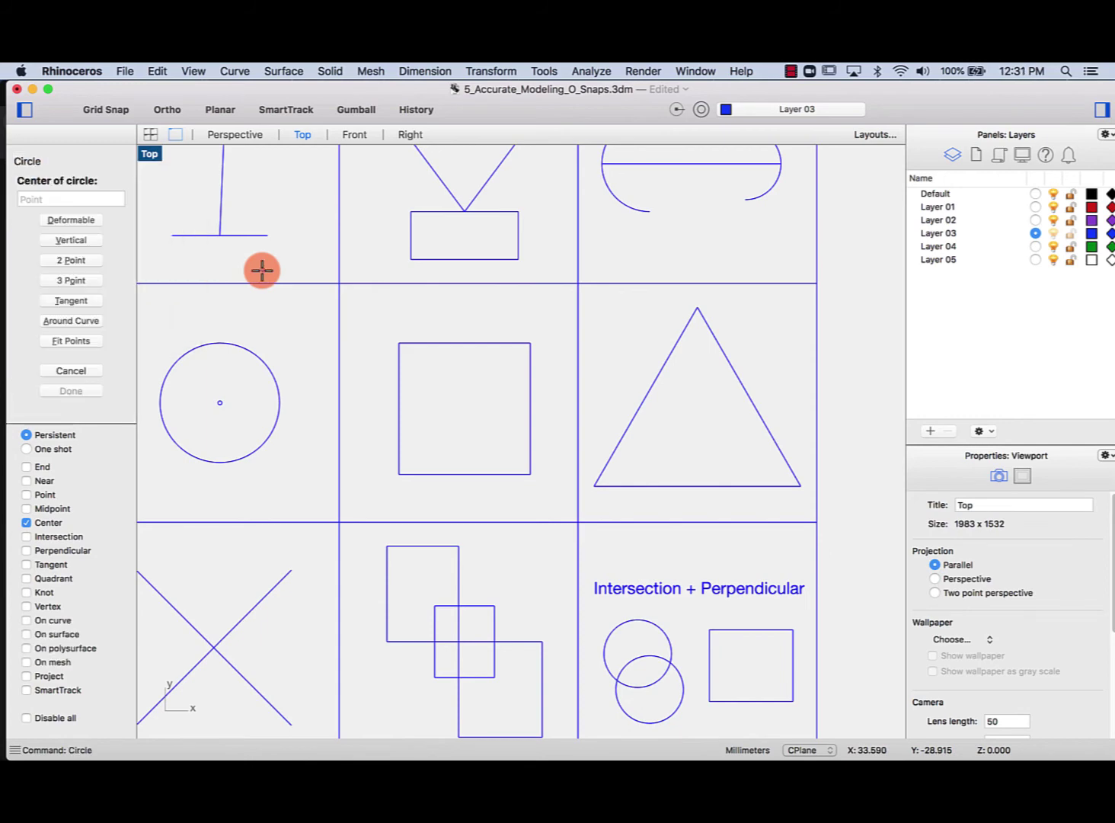
{"action": "left_click", "coordinate": [478, 341]}
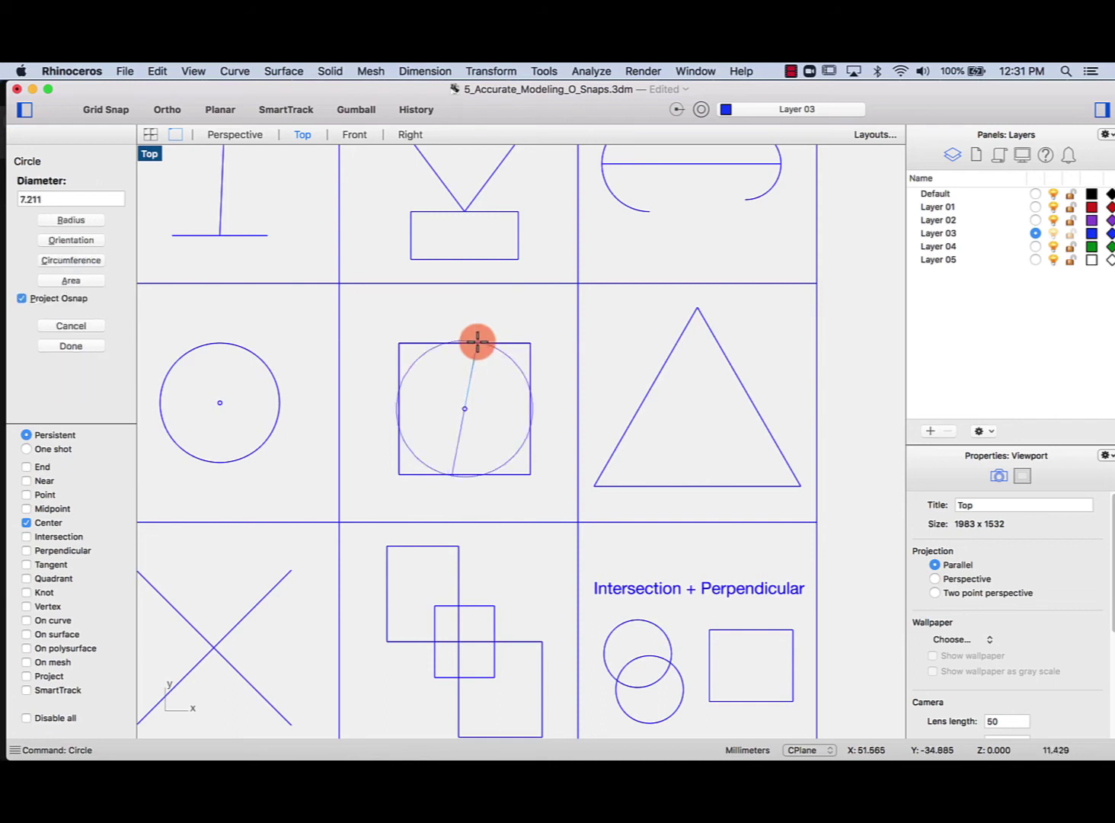
{"action": "left_click", "coordinate": [512, 431]}
Draw a small rectangle in the second Center cell, with its first corner snapped to the circle's center and extending up and right
{"action": "right_click_drag", "start_coordinate": [491, 336], "coordinate": [430, 312]}
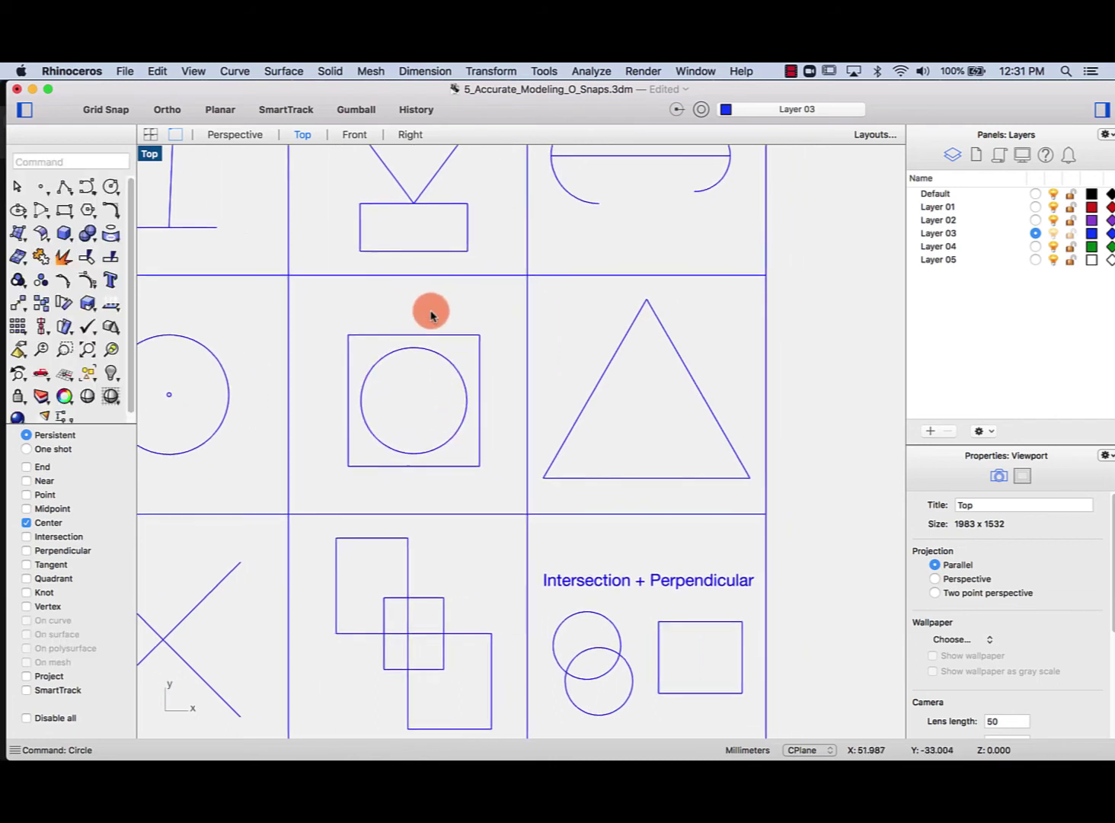
{"action": "scroll", "coordinate": [416, 299], "scroll_direction": "right", "scroll_amount": 3}
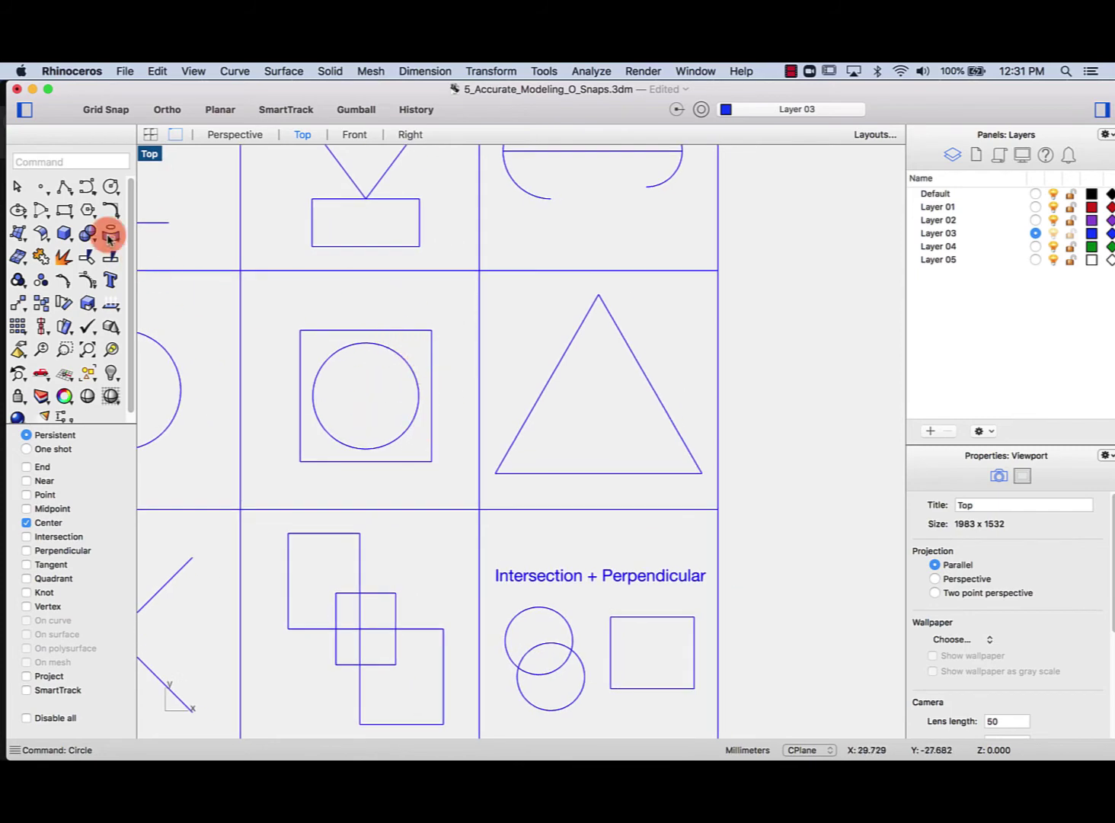
{"action": "left_click", "coordinate": [64, 212]}
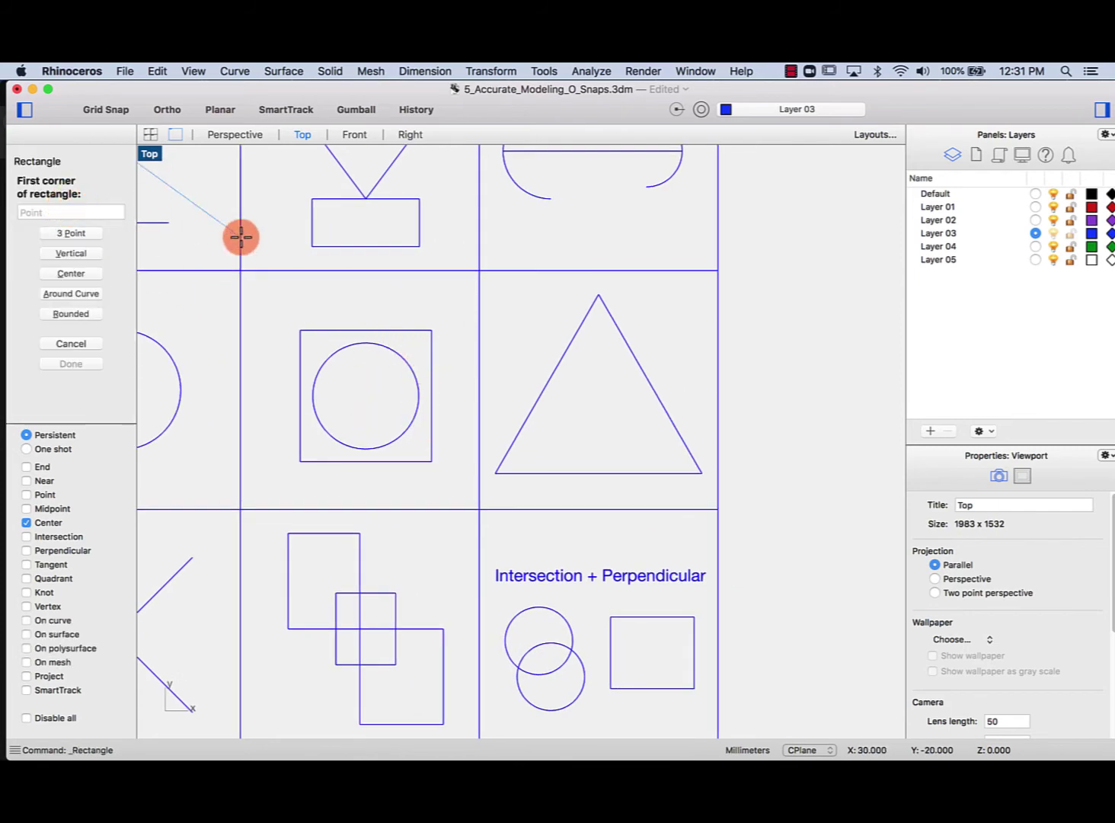
{"action": "left_click", "coordinate": [336, 349]}
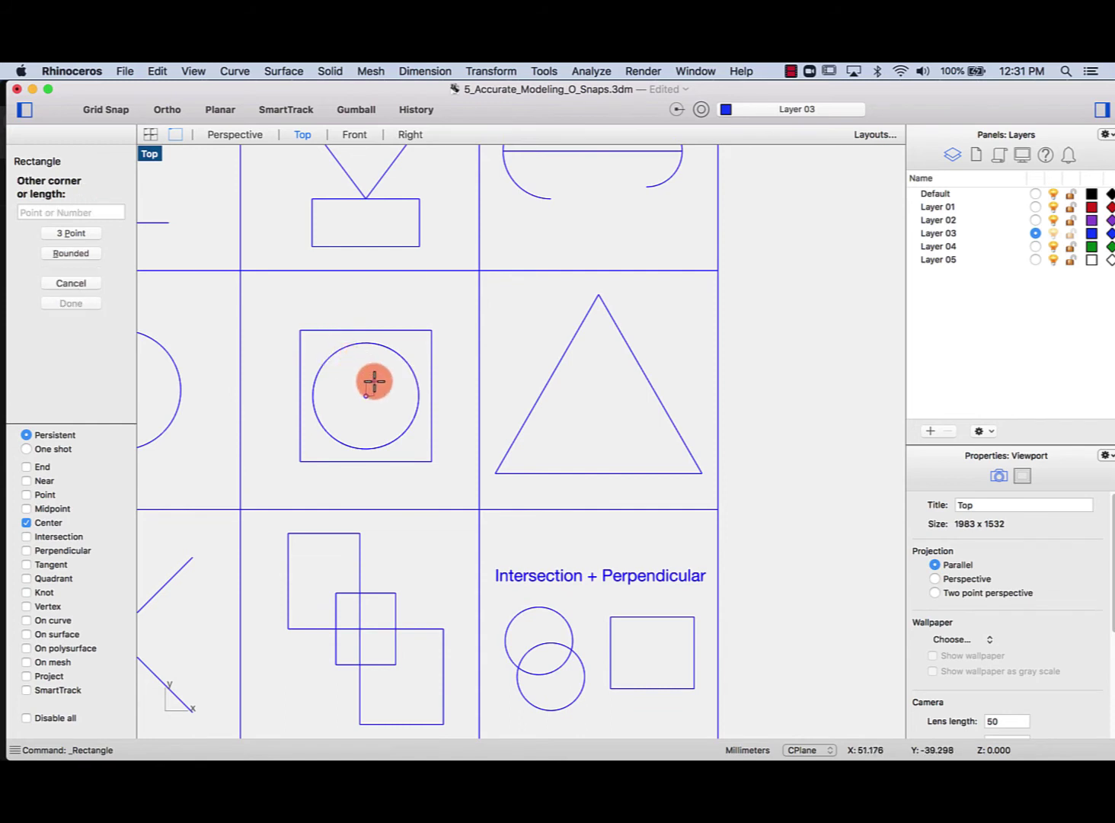
{"action": "left_click", "coordinate": [396, 368]}
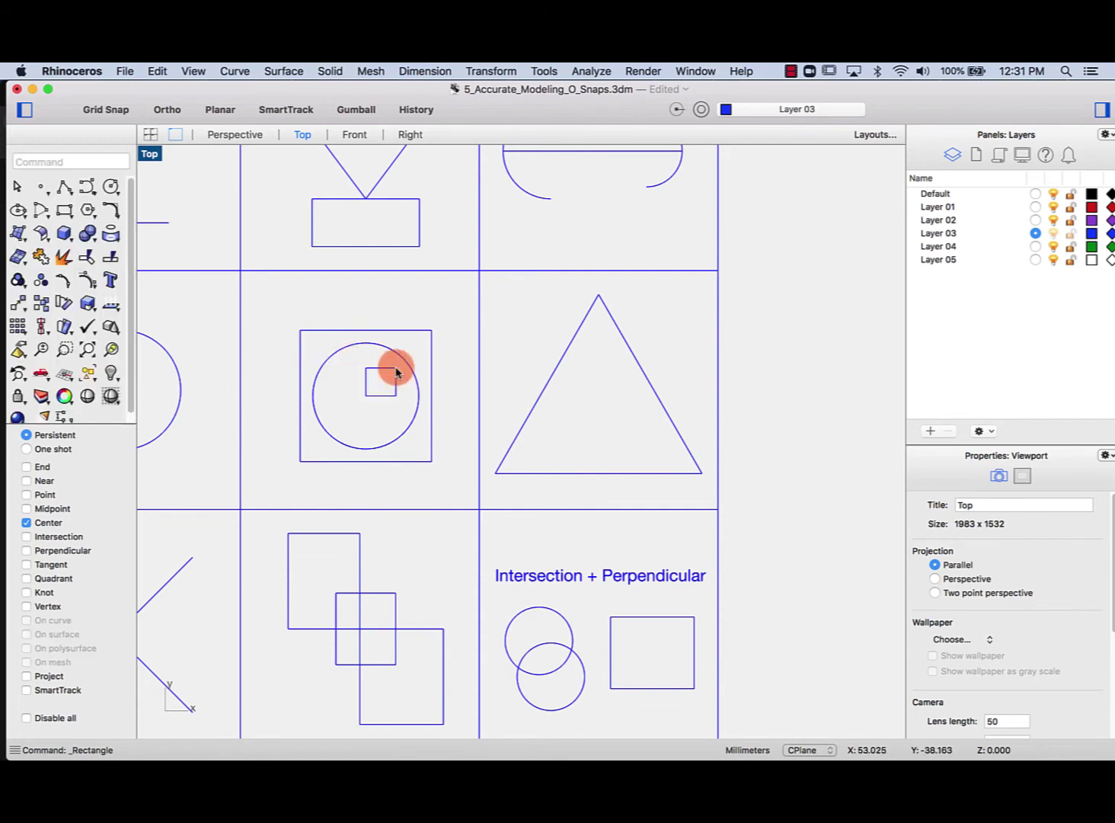
Draw a circle snapped to the center of the triangle in the third Center cell, large enough to cross all three sides
{"action": "mouse_move", "coordinate": [515, 346]}
{"action": "right_mouse_down"}
{"action": "mouse_move", "coordinate": [493, 341]}
{"action": "mouse_move", "coordinate": [471, 304]}
{"action": "mouse_move", "coordinate": [398, 333]}
{"action": "right_mouse_up"}
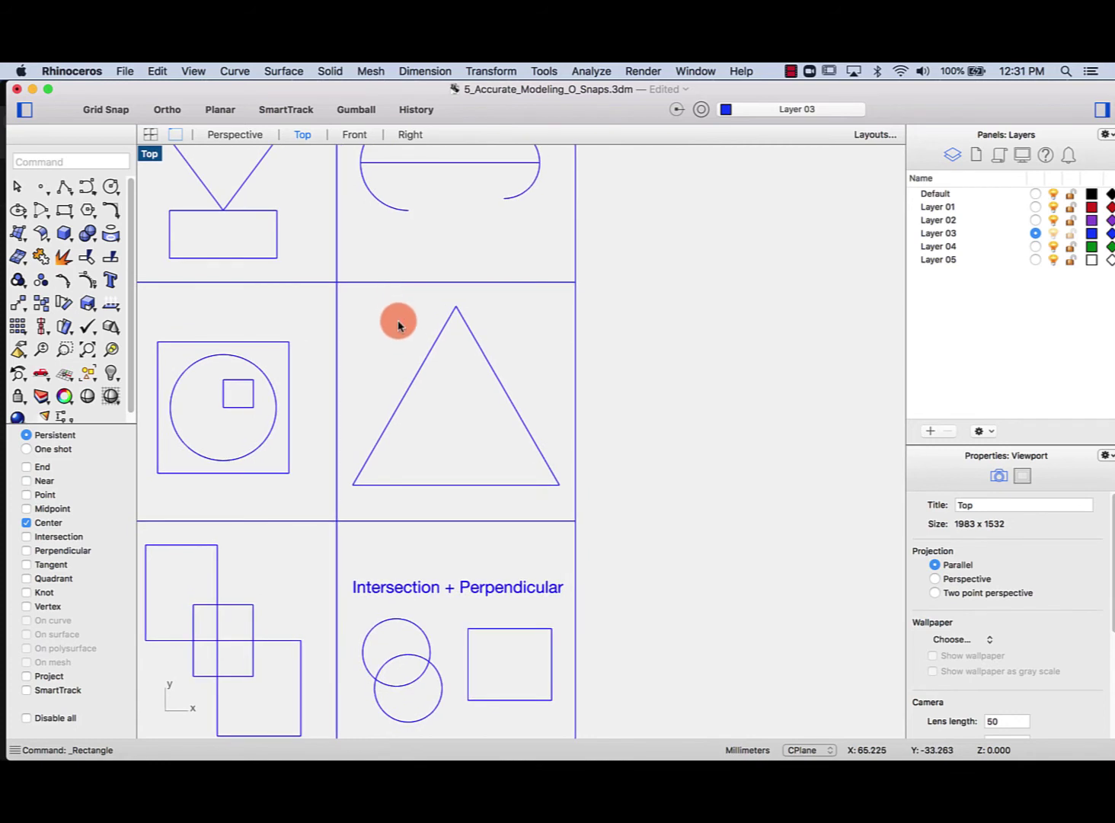
{"action": "type", "text": "cir"}
{"action": "key", "text": "Return"}
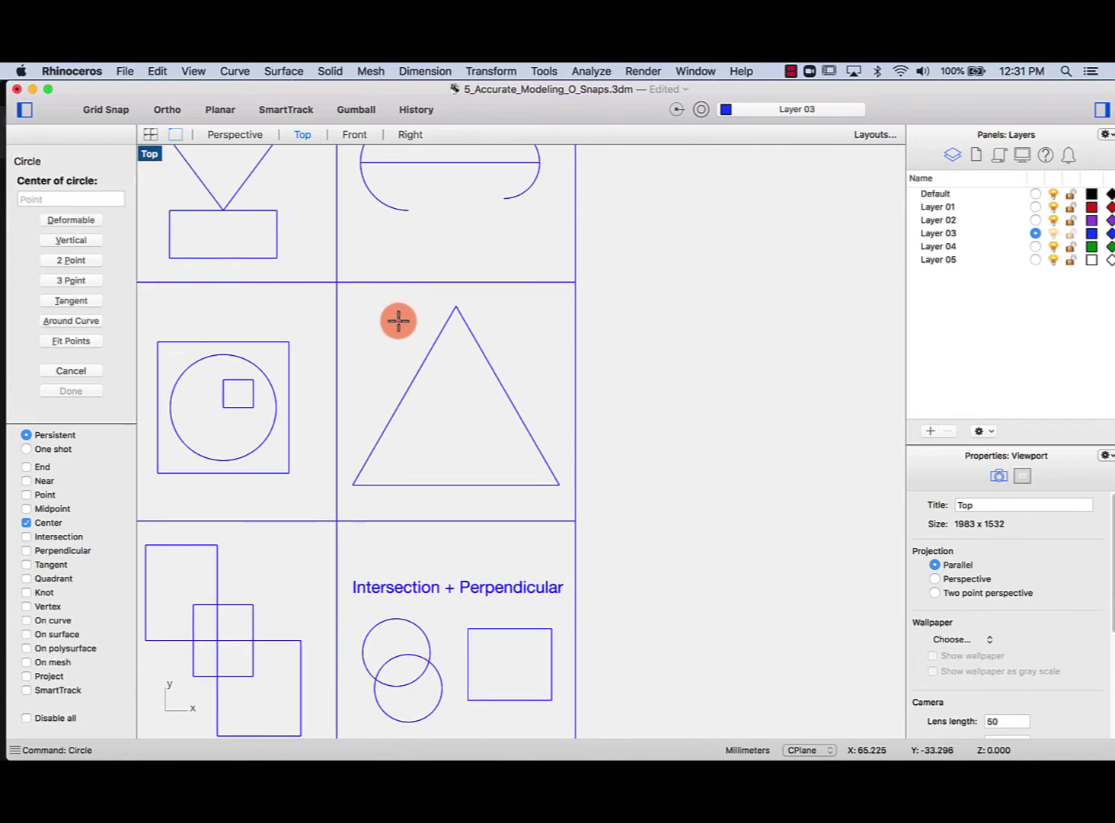
{"action": "left_click", "coordinate": [426, 351]}
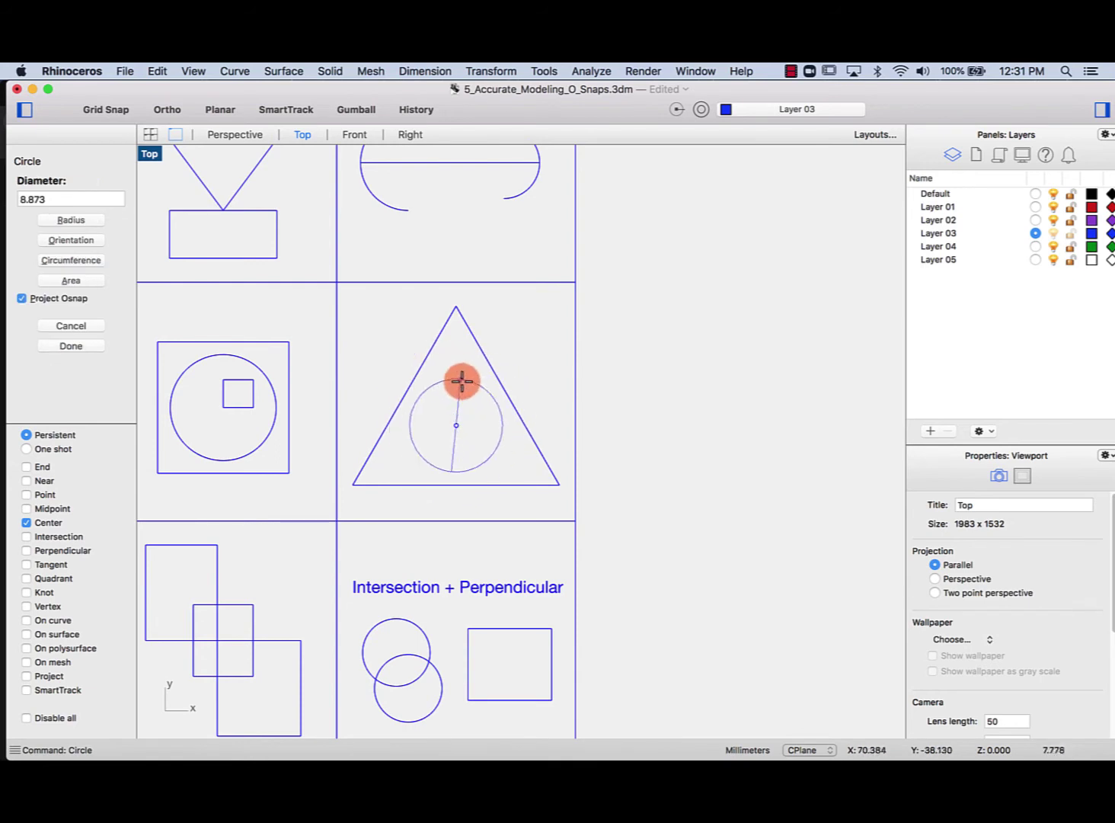
{"action": "left_click", "coordinate": [525, 373]}
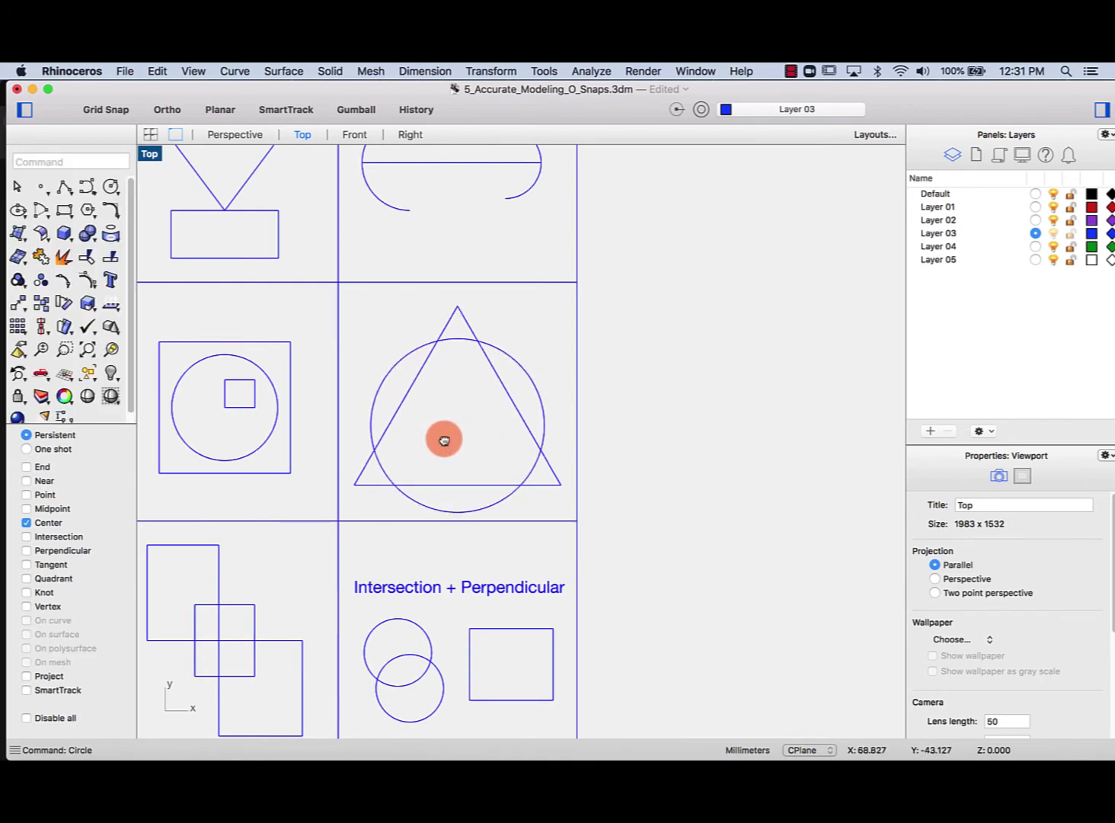
Using the Intersection snap instead of Center, draw a vertical Both Sides line centered on the crossing in the first Intersection cell
{"action": "scroll", "coordinate": [534, 419], "scroll_direction": "left", "scroll_amount": 5}
{"action": "scroll", "coordinate": [368, 428], "scroll_direction": "left", "scroll_amount": 8}
{"action": "scroll", "coordinate": [421, 419], "scroll_direction": "down", "scroll_amount": 10}
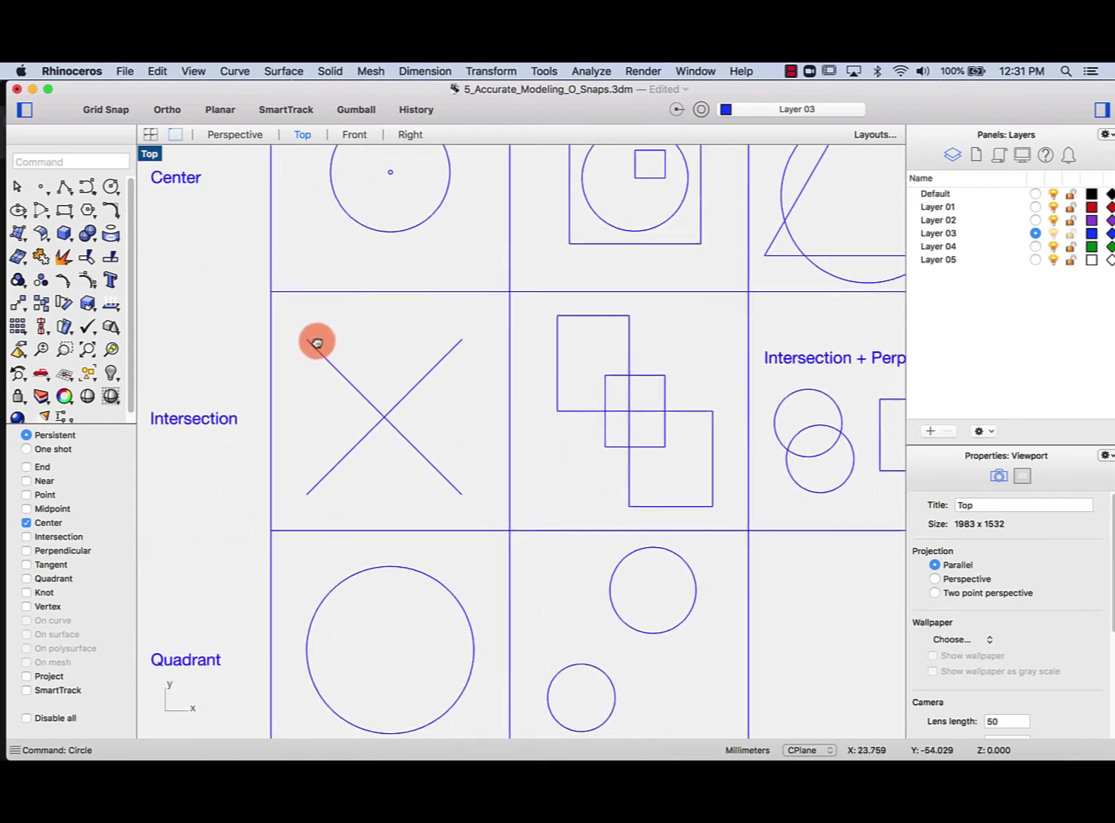
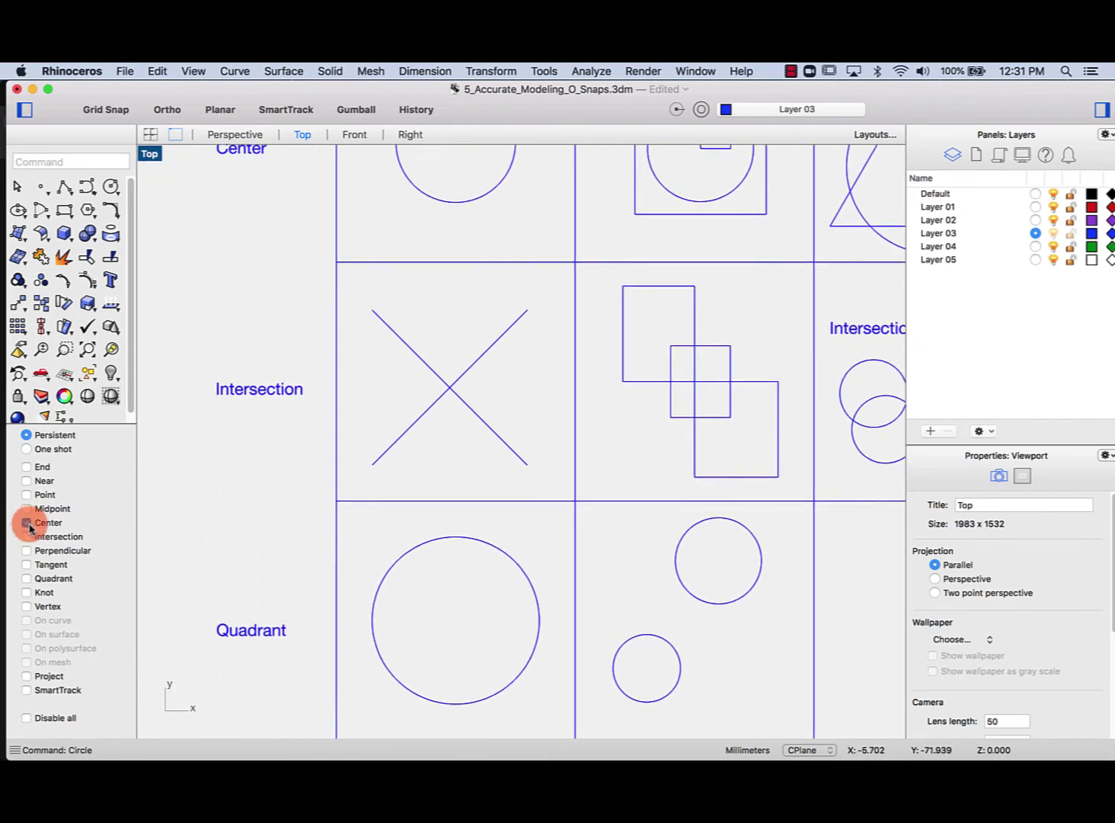
{"action": "right_click_drag", "start_coordinate": [284, 338], "coordinate": [241, 336]}
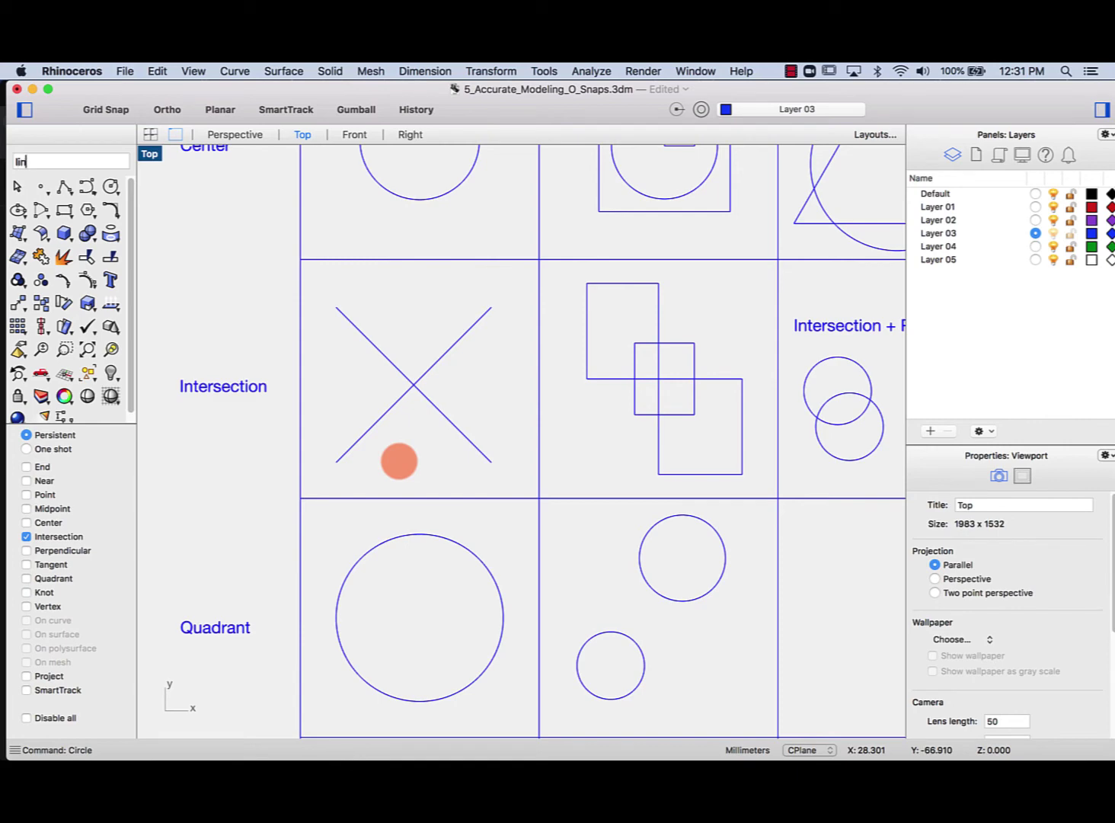
{"action": "type", "text": "e"}
{"action": "key", "text": "Return"}
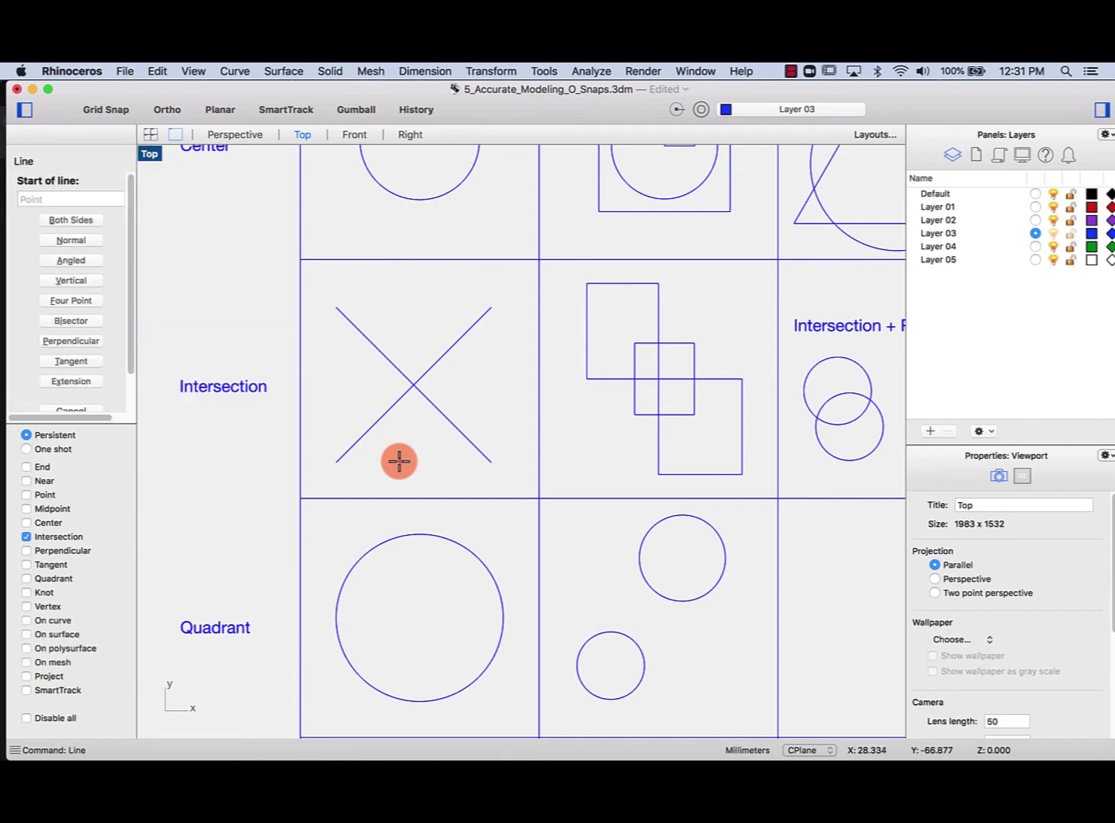
{"action": "left_click", "coordinate": [84, 219]}
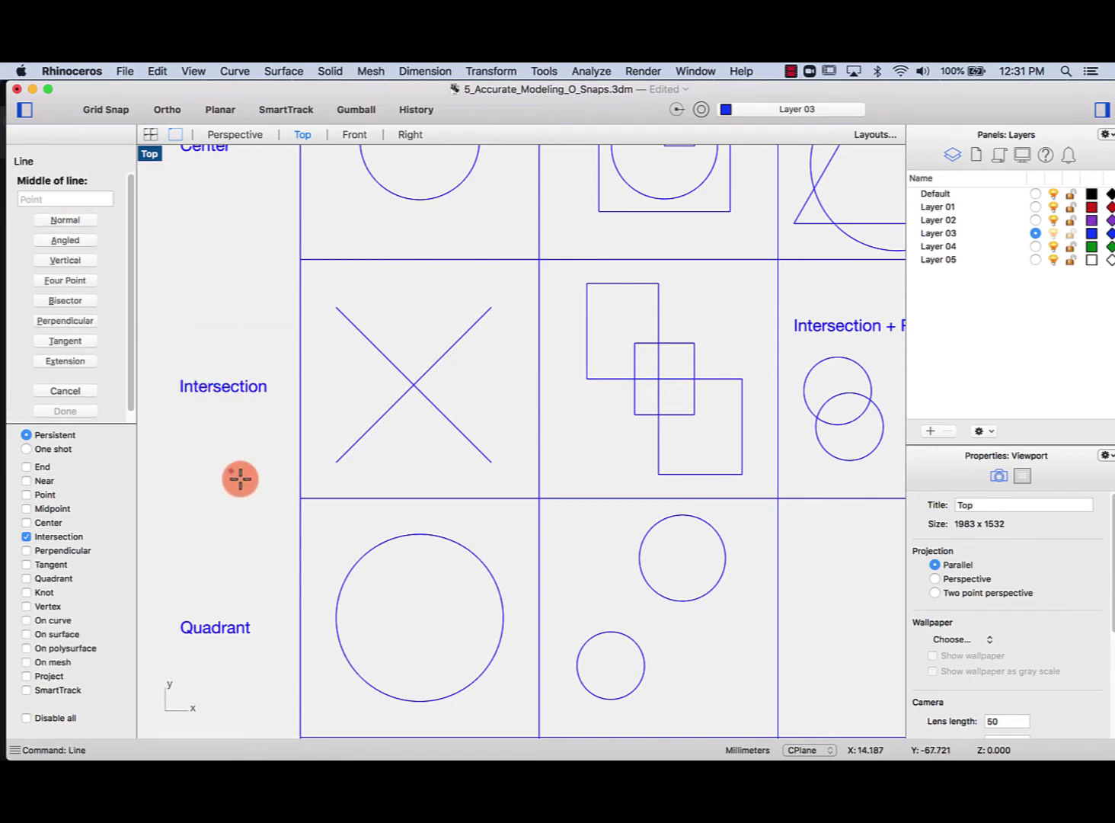
{"action": "left_click", "coordinate": [415, 385]}
{"action": "left_click", "coordinate": [414, 290], "text": "shift"}
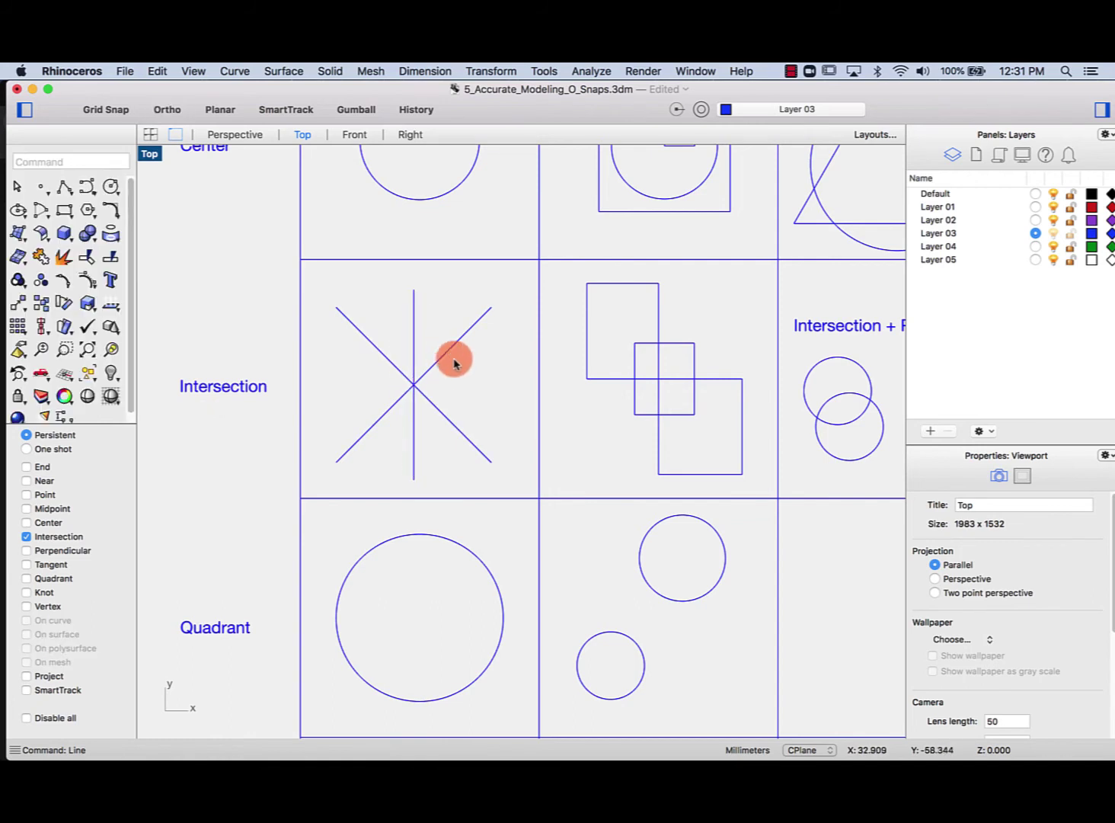
Draw a diagonal from the upper rectangle's top-right corner to its bottom-left corner in the second Intersection cell
{"action": "right_click_drag", "start_coordinate": [495, 389], "coordinate": [359, 402]}
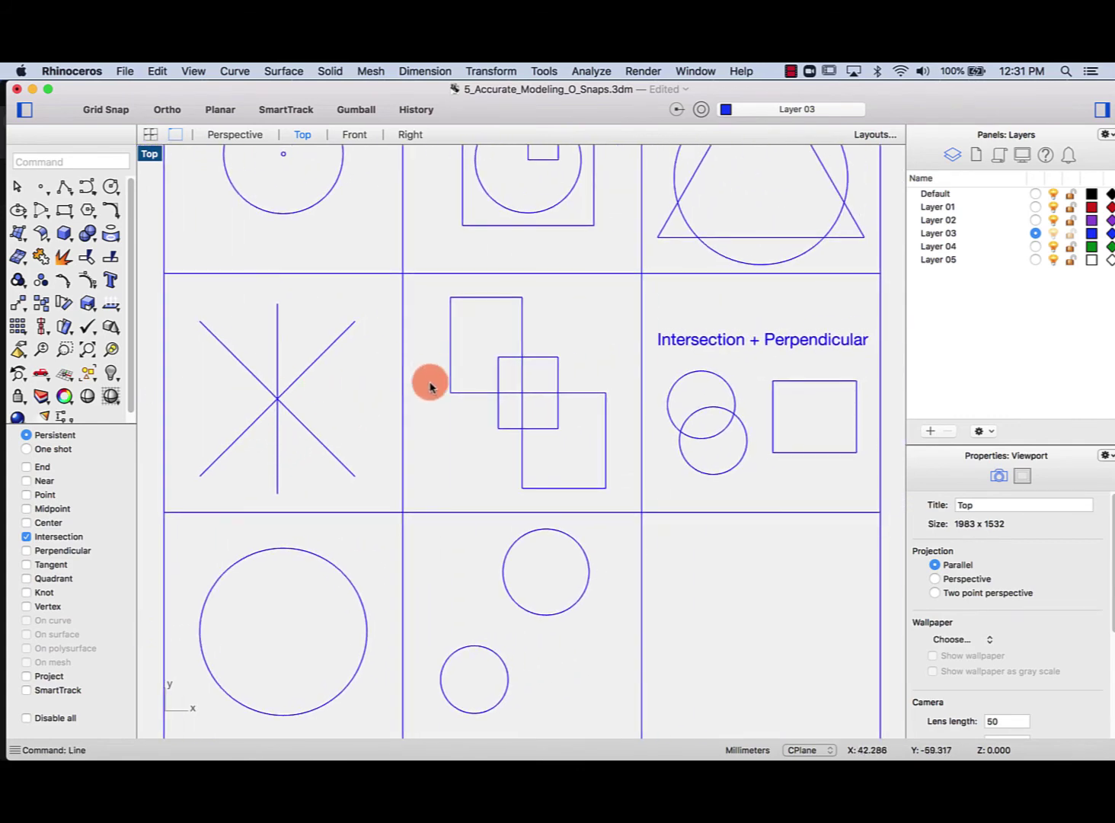
{"action": "scroll", "coordinate": [427, 408], "scroll_direction": "right", "scroll_amount": 3}
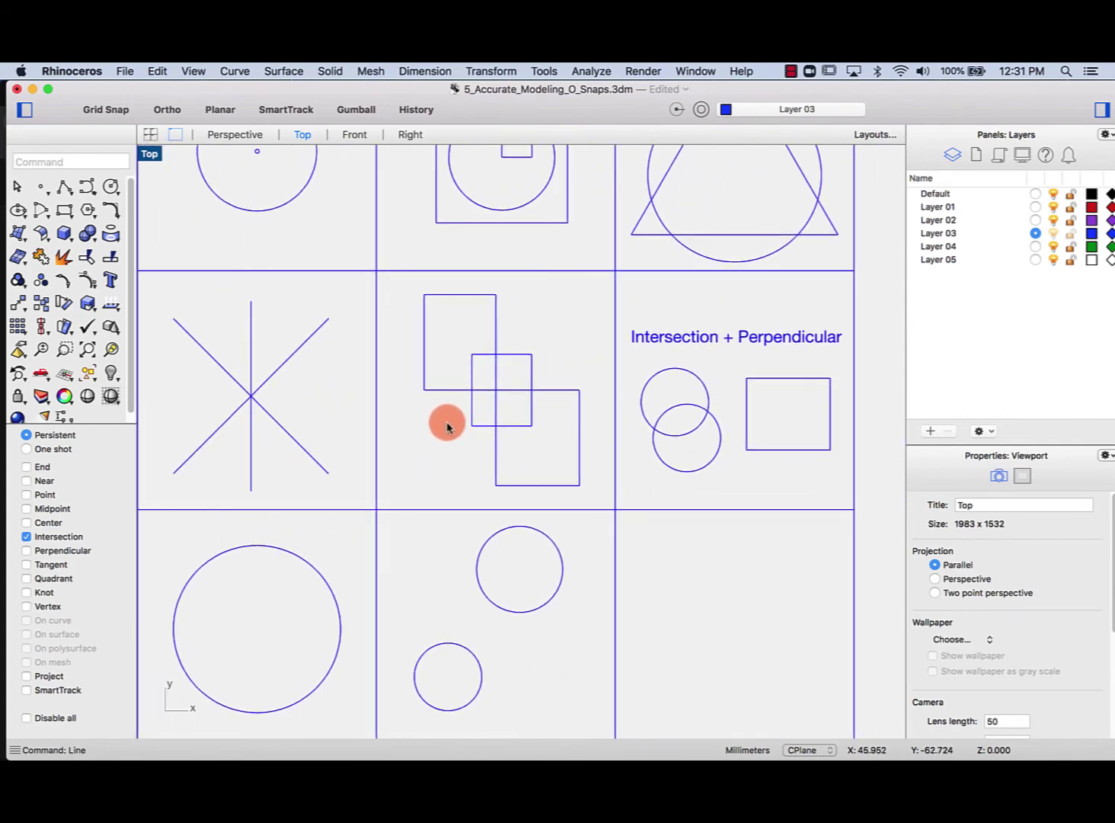
{"action": "type", "text": "e"}
{"action": "key", "text": "Return"}
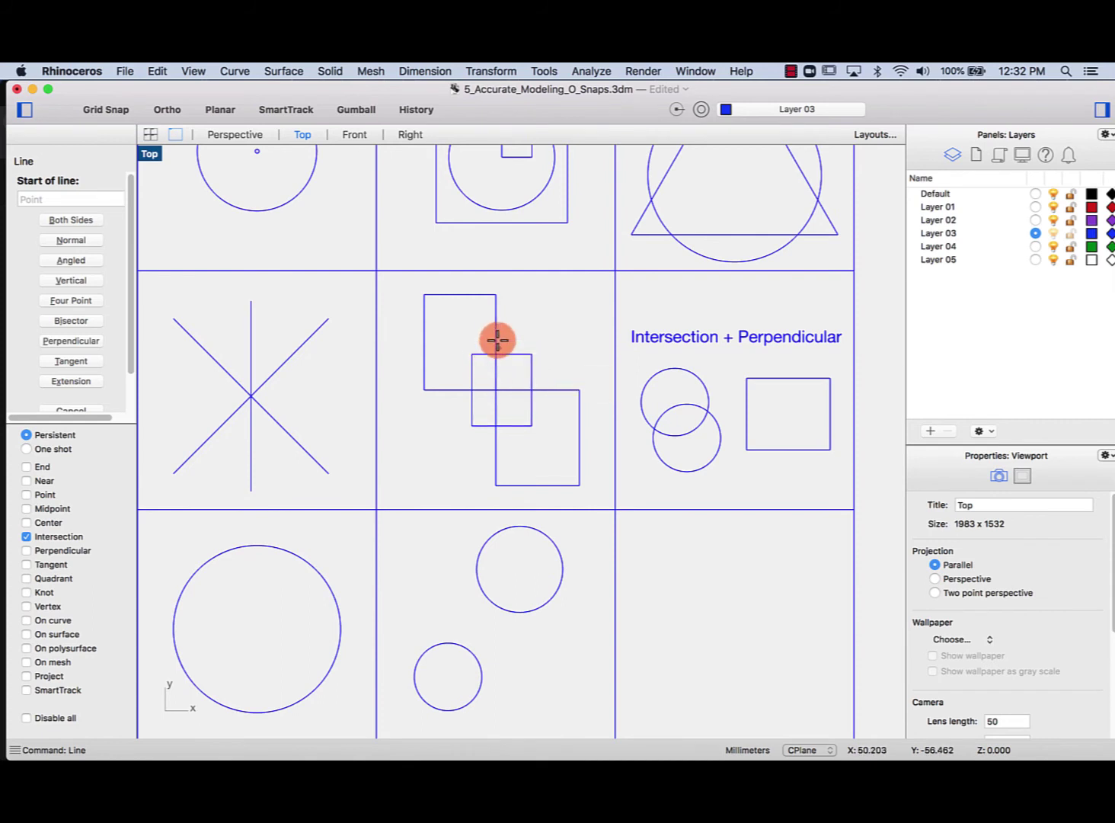
{"action": "left_click", "coordinate": [491, 292]}
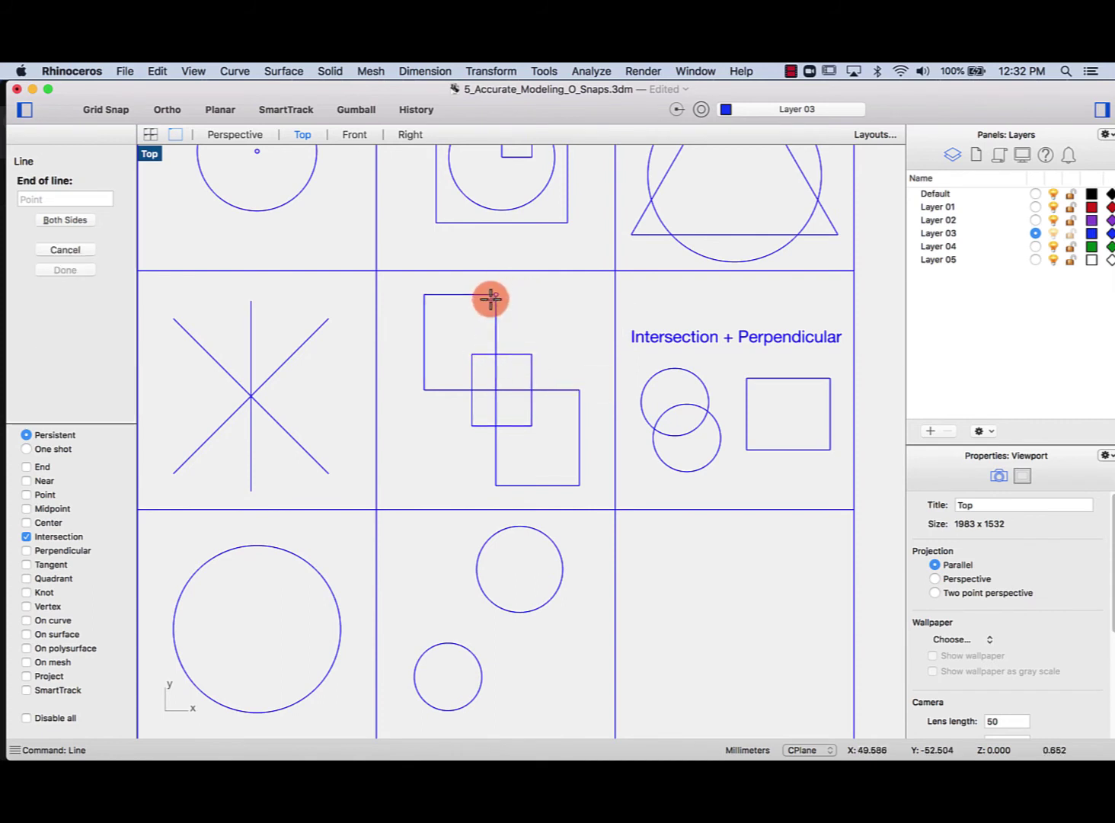
{"action": "left_click", "coordinate": [426, 390]}
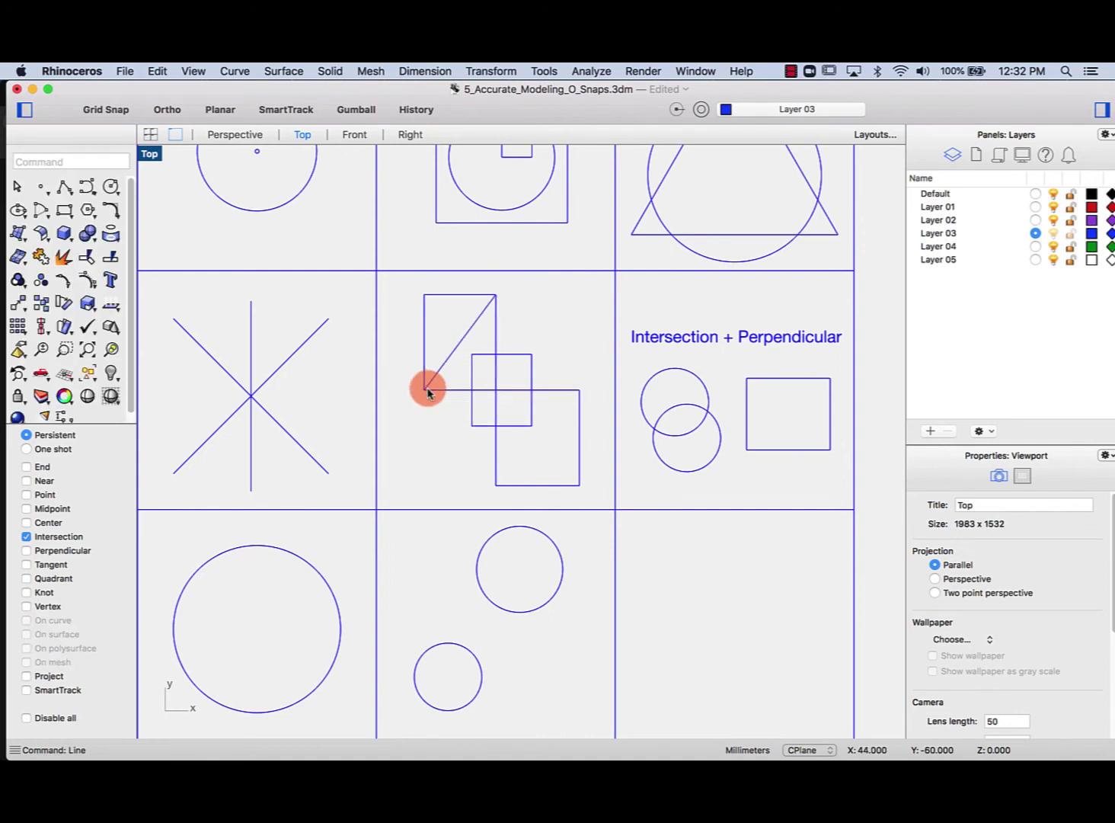
Draw two lines joining the central intersection of the overlapping rectangles to the small middle rectangle's top-right and bottom-right corners
{"action": "key", "text": "Return"}
{"action": "left_click", "coordinate": [496, 390]}
{"action": "left_click", "coordinate": [532, 354]}
{"action": "key", "text": "Return"}
{"action": "left_click", "coordinate": [535, 424]}
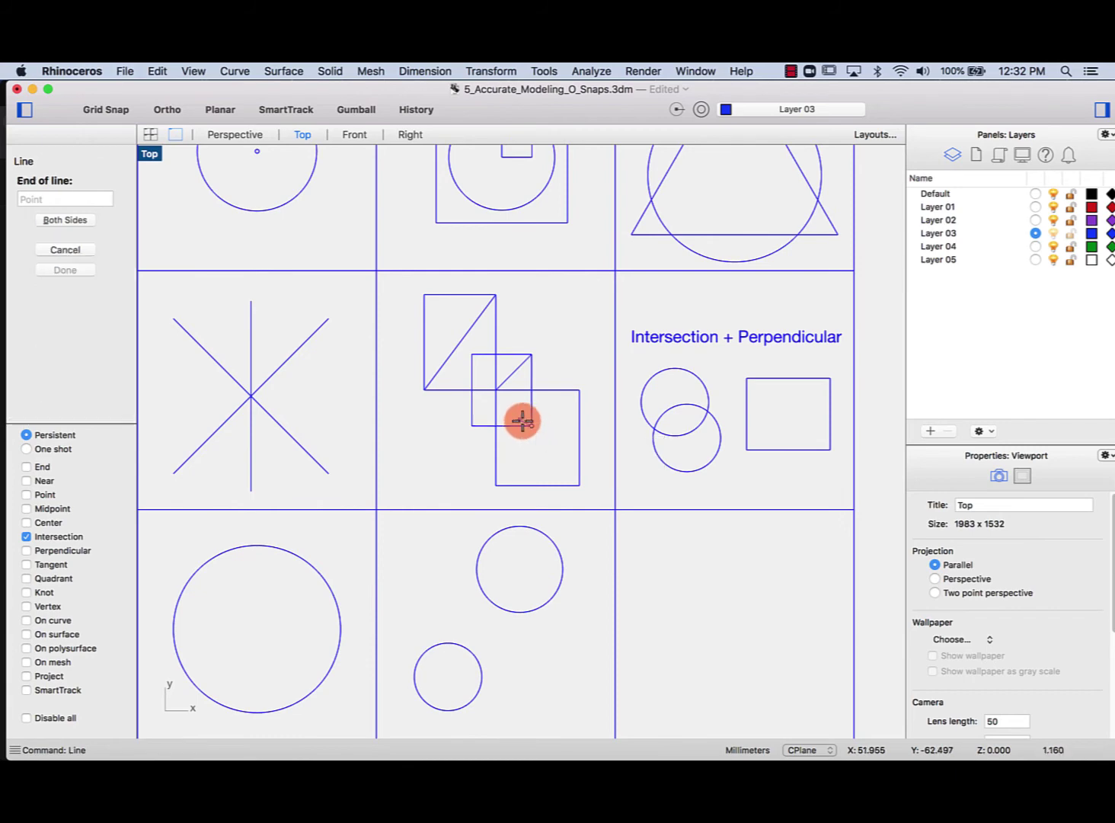
{"action": "left_click", "coordinate": [497, 389]}
Draw two lines from the small middle rectangle's bottom-right corner to the lower rectangle's top-right and bottom-right corners
{"action": "key", "text": "Return"}
{"action": "key", "text": "Return"}
{"action": "left_click", "coordinate": [533, 423]}
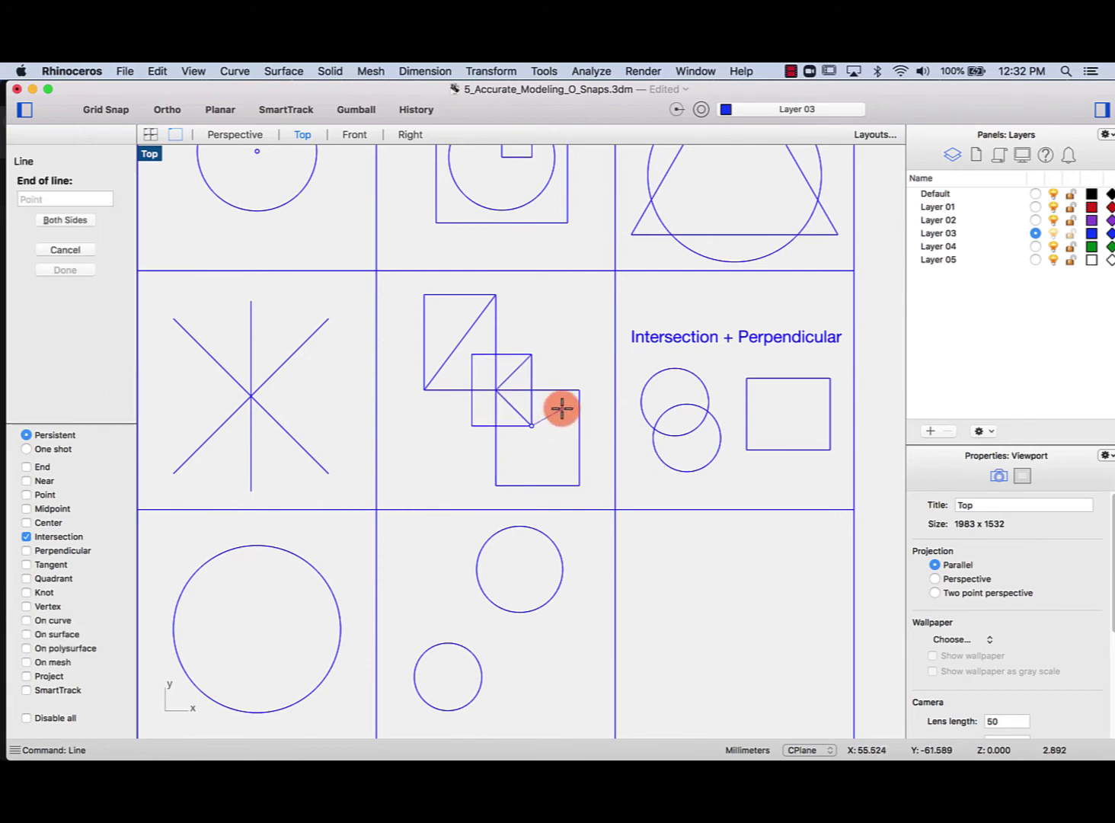
{"action": "left_click", "coordinate": [579, 390]}
{"action": "key", "text": "Return"}
{"action": "left_click", "coordinate": [536, 427]}
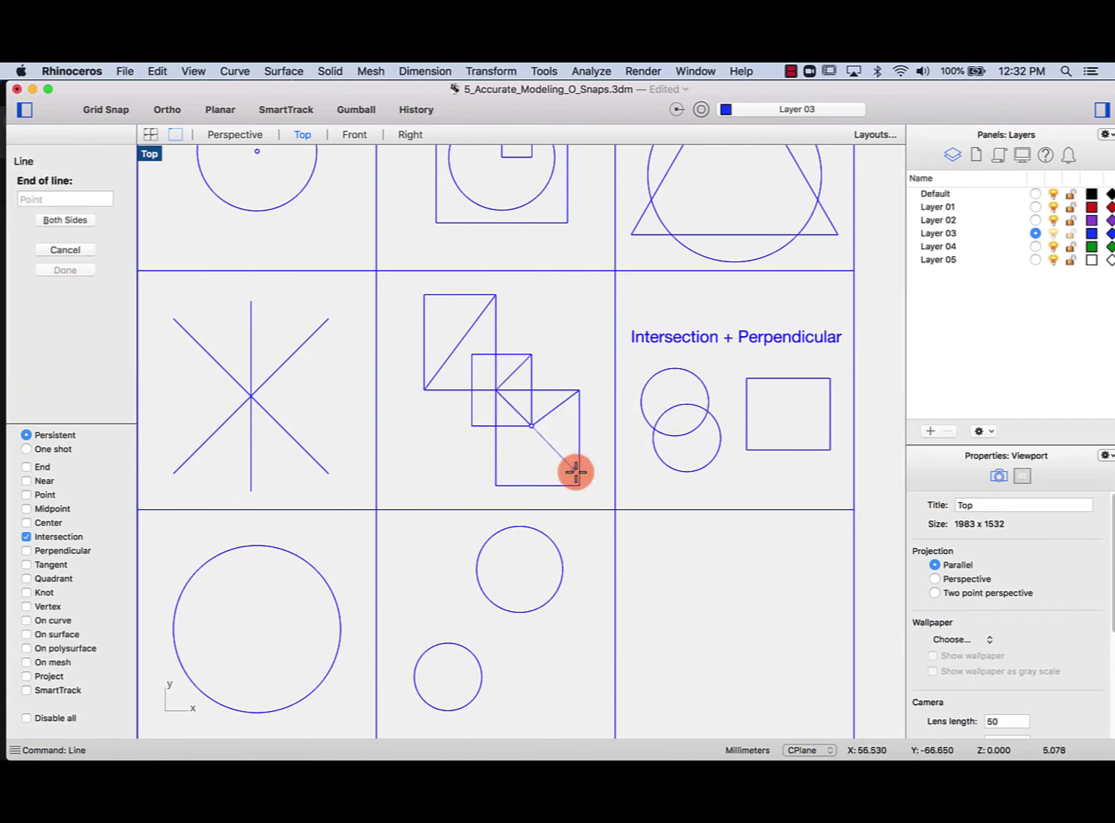
{"action": "left_click", "coordinate": [580, 485]}
Add the remaining lines to the lower rectangle's bottom-left corner and the small middle rectangle's two left corners, snapping to the existing intersections
{"action": "key", "text": "Return"}
{"action": "left_click", "coordinate": [530, 427]}
{"action": "key", "text": "Return"}
{"action": "key", "text": "Return"}
{"action": "left_click", "coordinate": [496, 390]}
{"action": "key", "text": "Return"}
{"action": "key", "text": "Return"}
{"action": "left_click", "coordinate": [495, 390]}
{"action": "key", "text": "Return"}
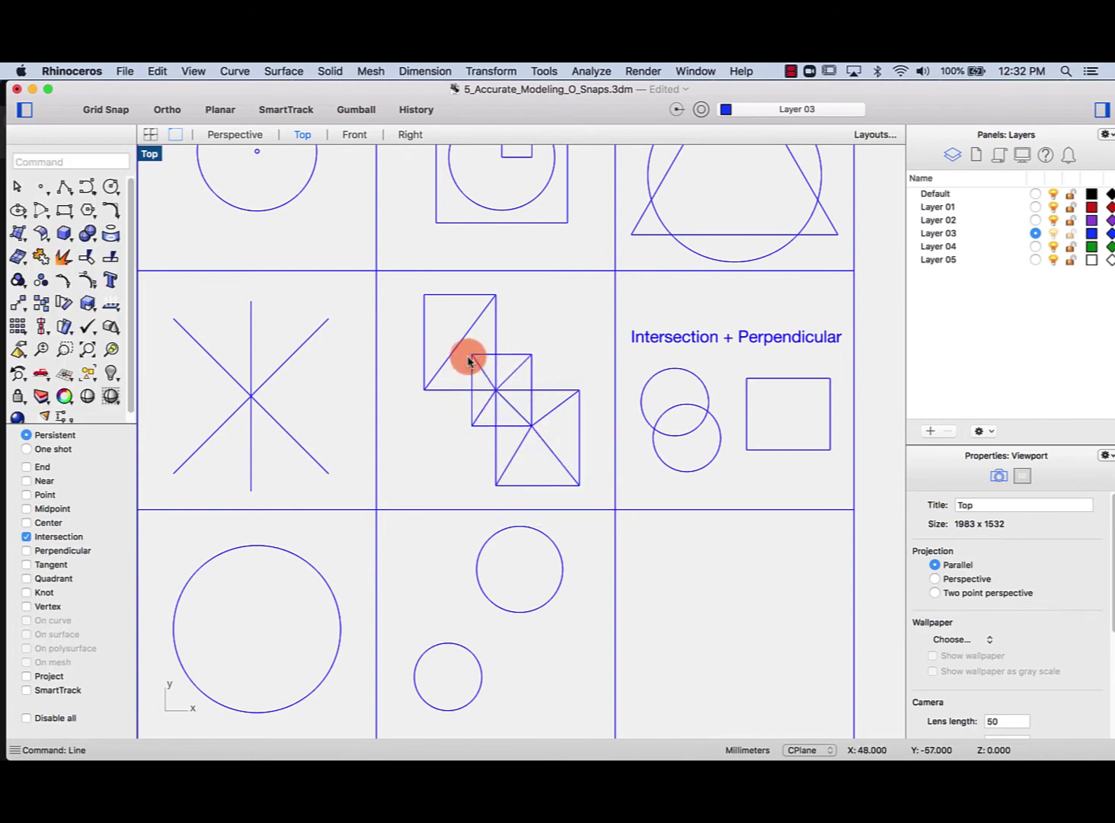
With Intersection and Perpendicular snaps enabled, draw a line from the circles' right intersection perpendicular to the rectangle's left edge in the third Intersection cell
{"action": "right_click_drag", "start_coordinate": [537, 302], "coordinate": [373, 316]}
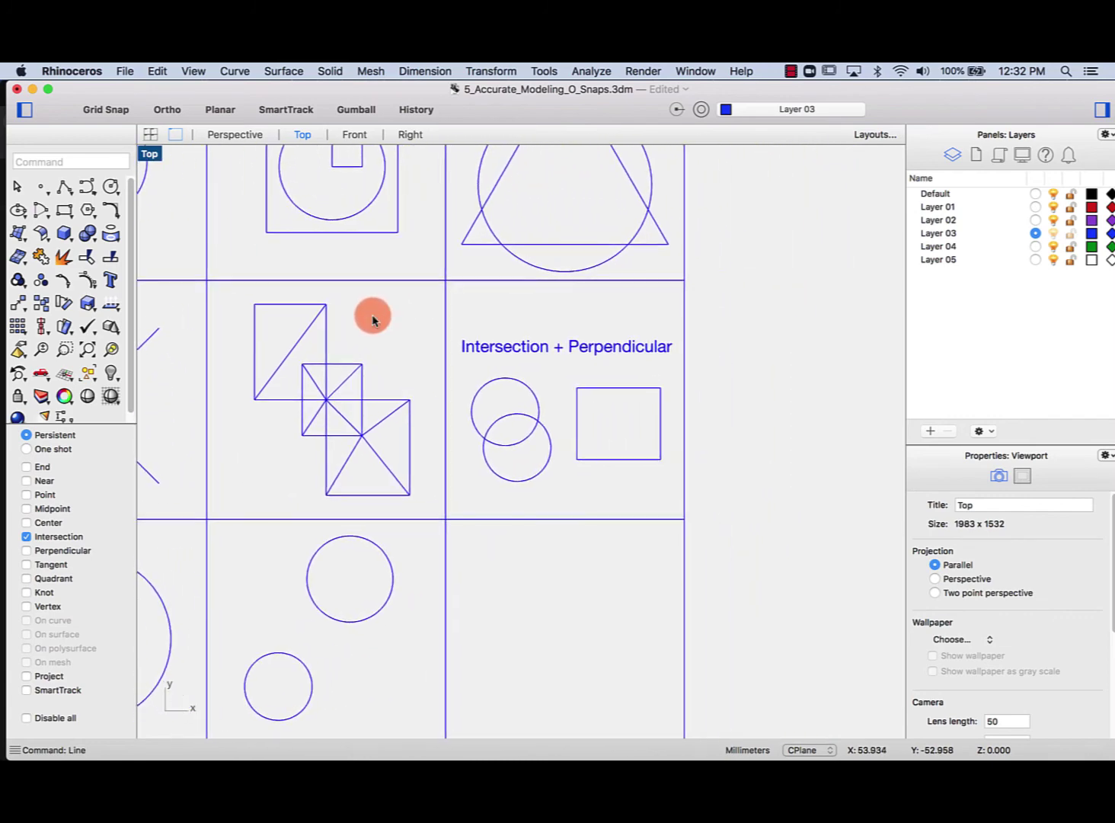
{"action": "right_click_drag", "start_coordinate": [496, 308], "coordinate": [474, 304]}
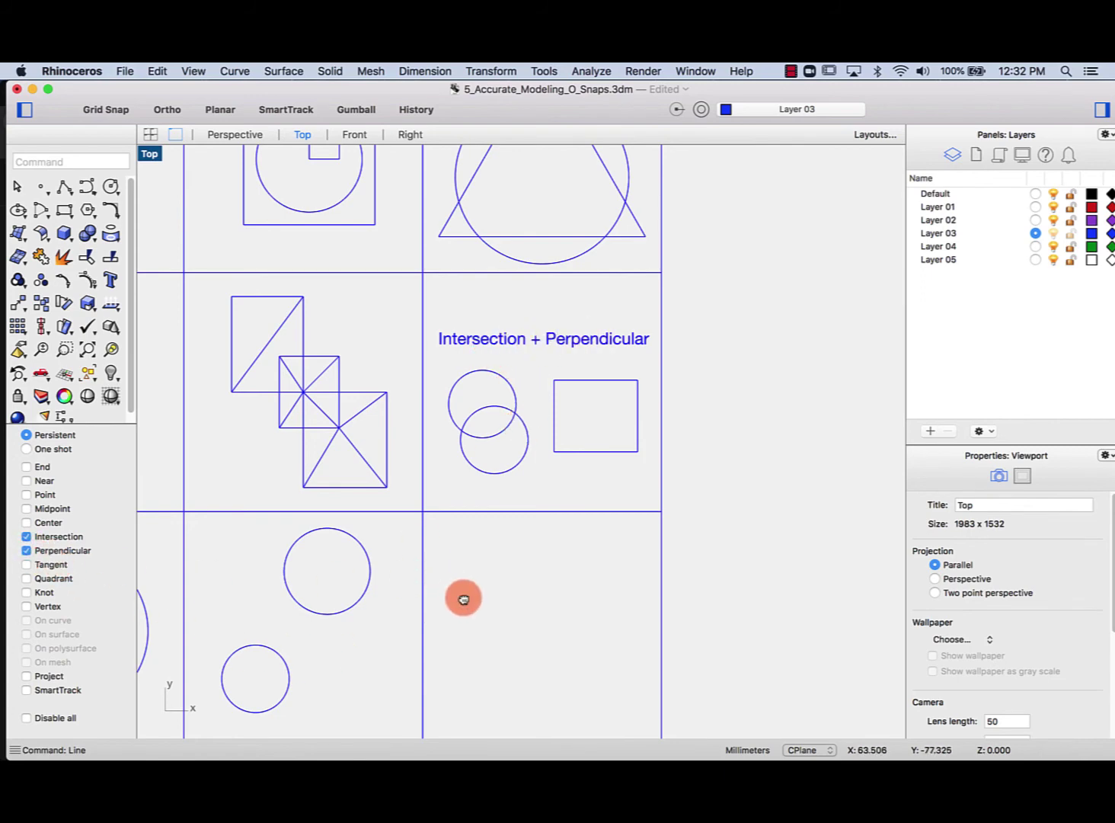
{"action": "right_click_drag", "start_coordinate": [463, 599], "coordinate": [448, 588]}
{"action": "type", "text": "Line"}
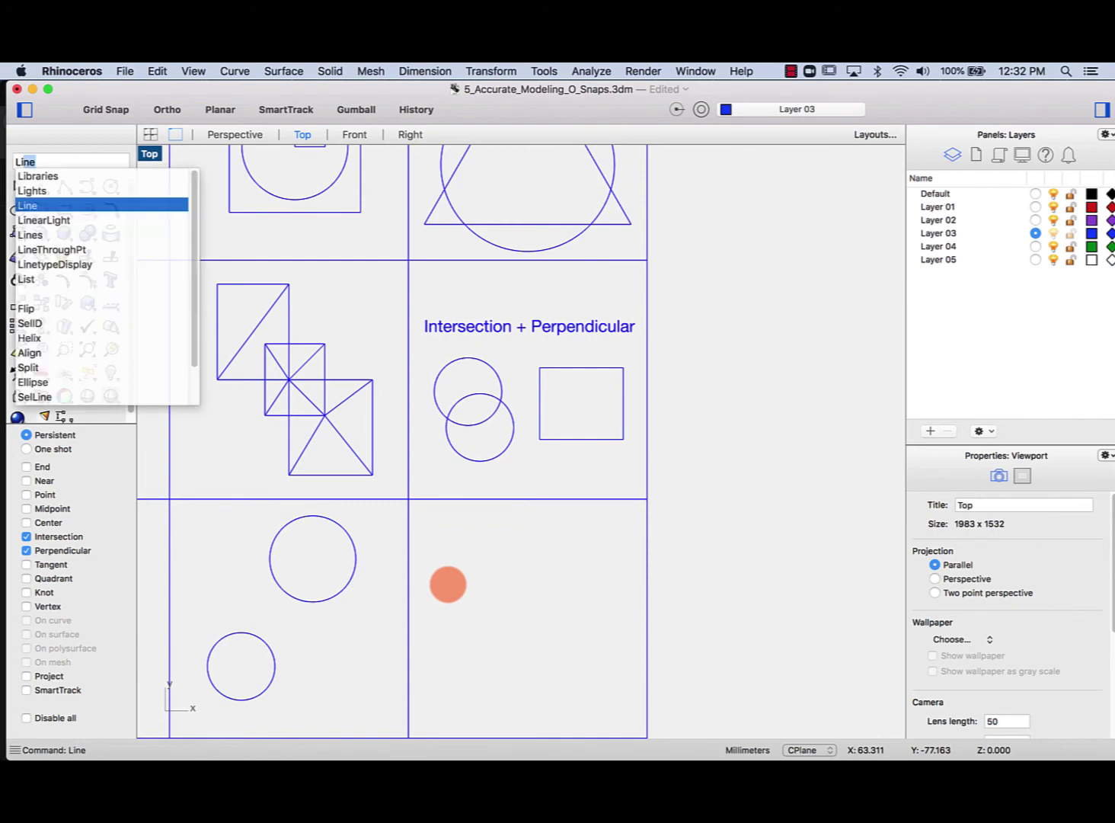
{"action": "key", "text": "Return"}
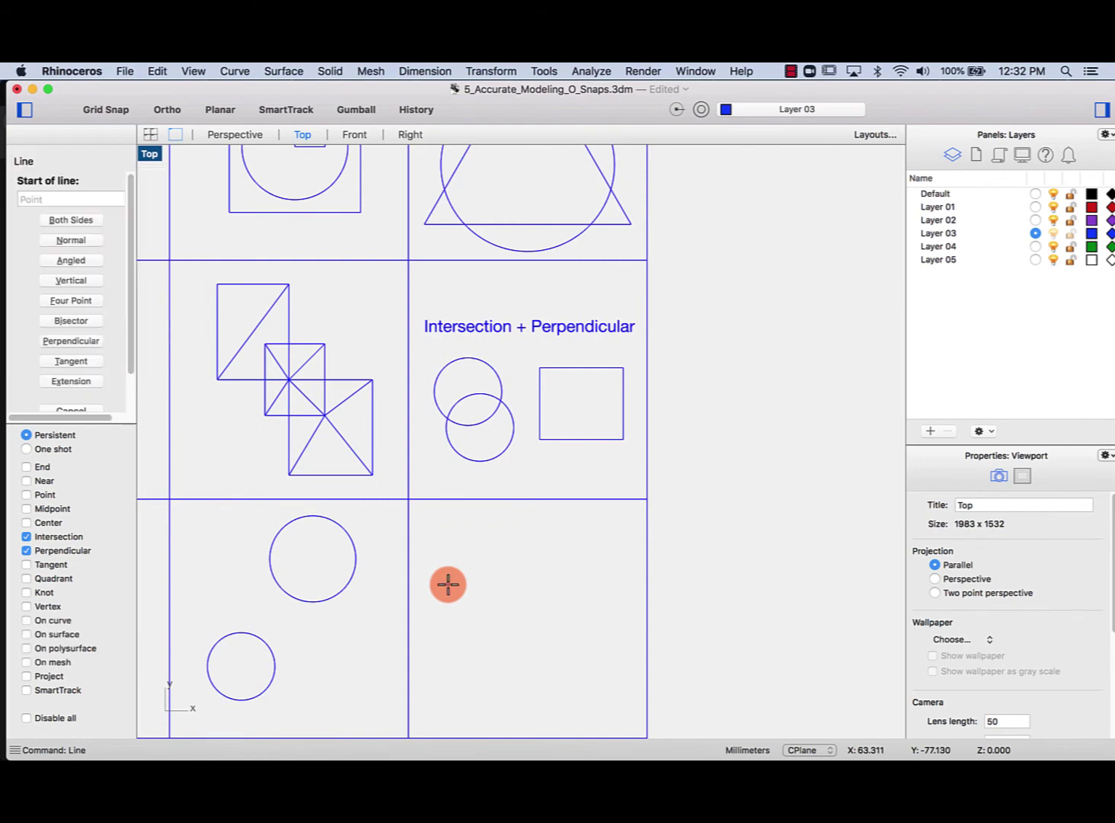
{"action": "left_click", "coordinate": [502, 401]}
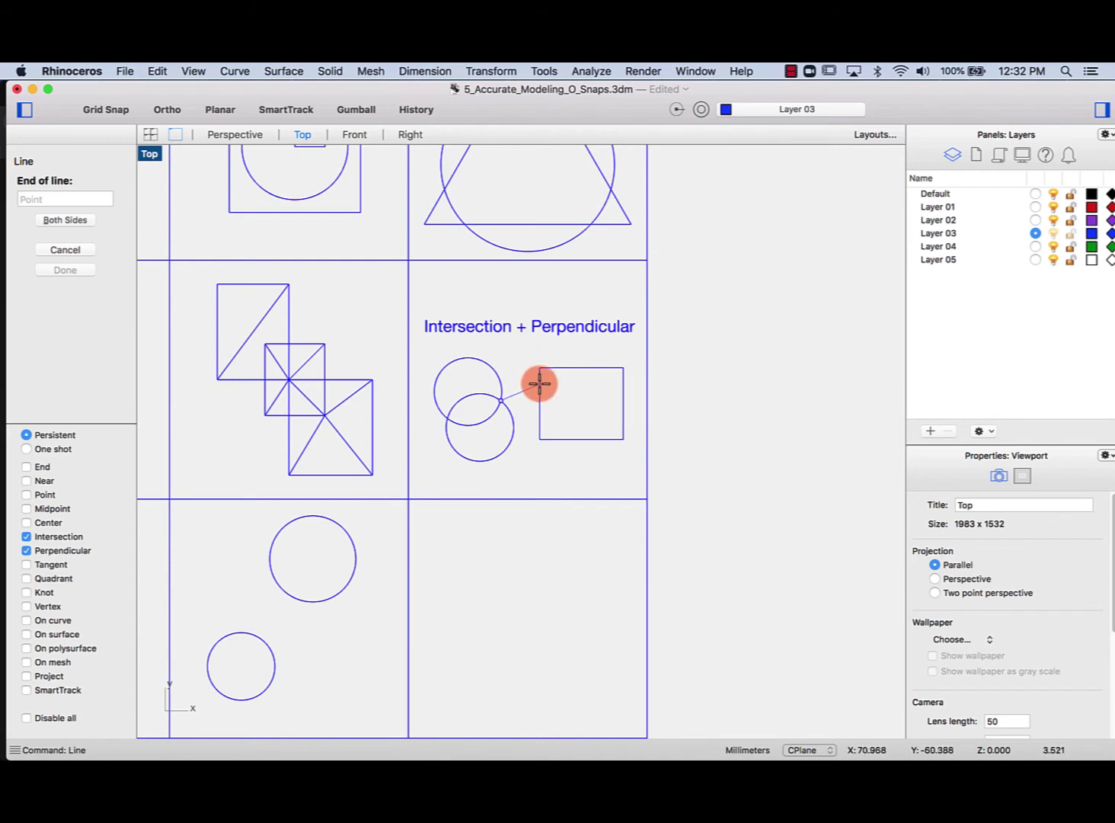
{"action": "left_click", "coordinate": [540, 397]}
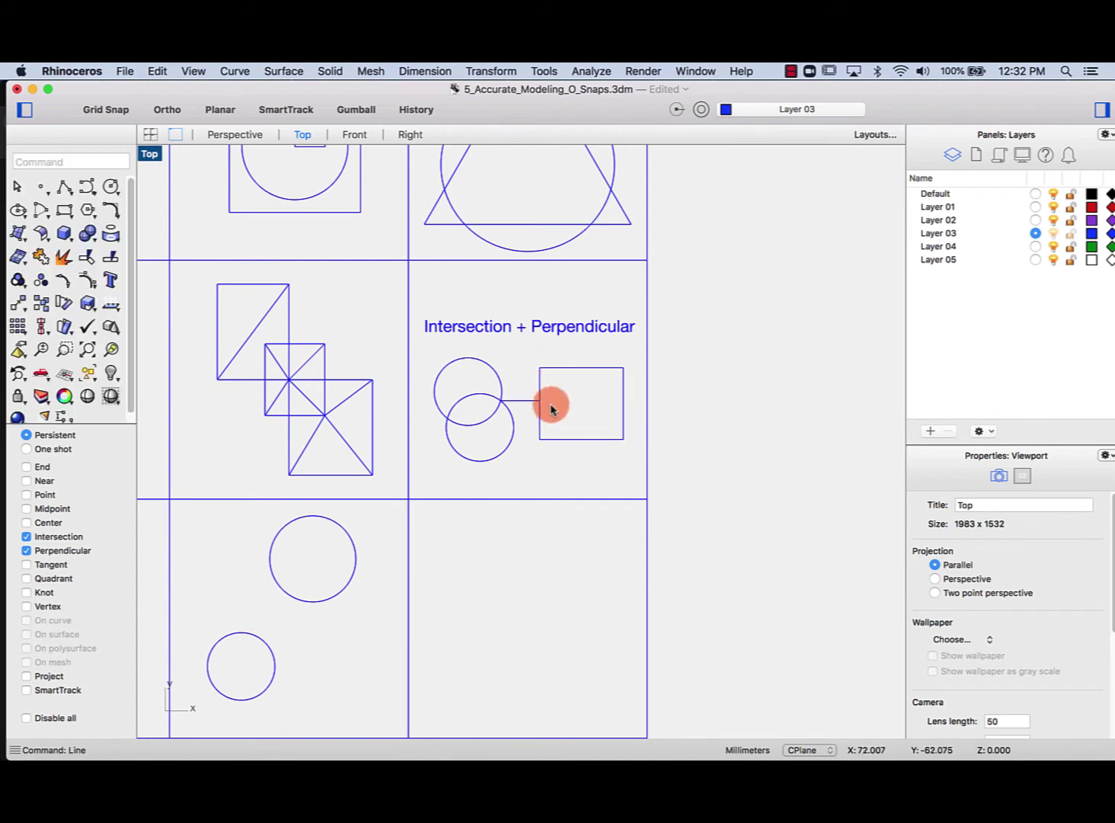
Draw a second line from the circles' left intersection perpendicular to the same rectangle edge
{"action": "right_click", "coordinate": [557, 499]}
{"action": "left_click", "coordinate": [447, 416]}
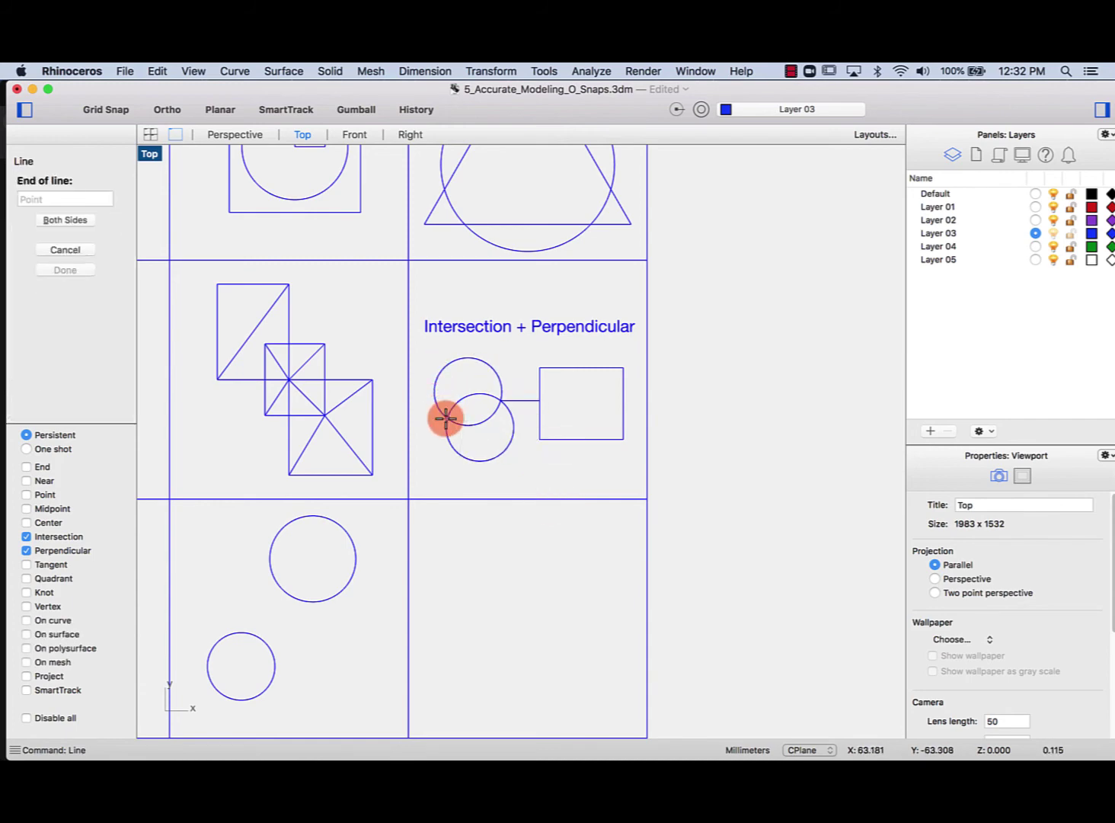
{"action": "left_click", "coordinate": [540, 419]}
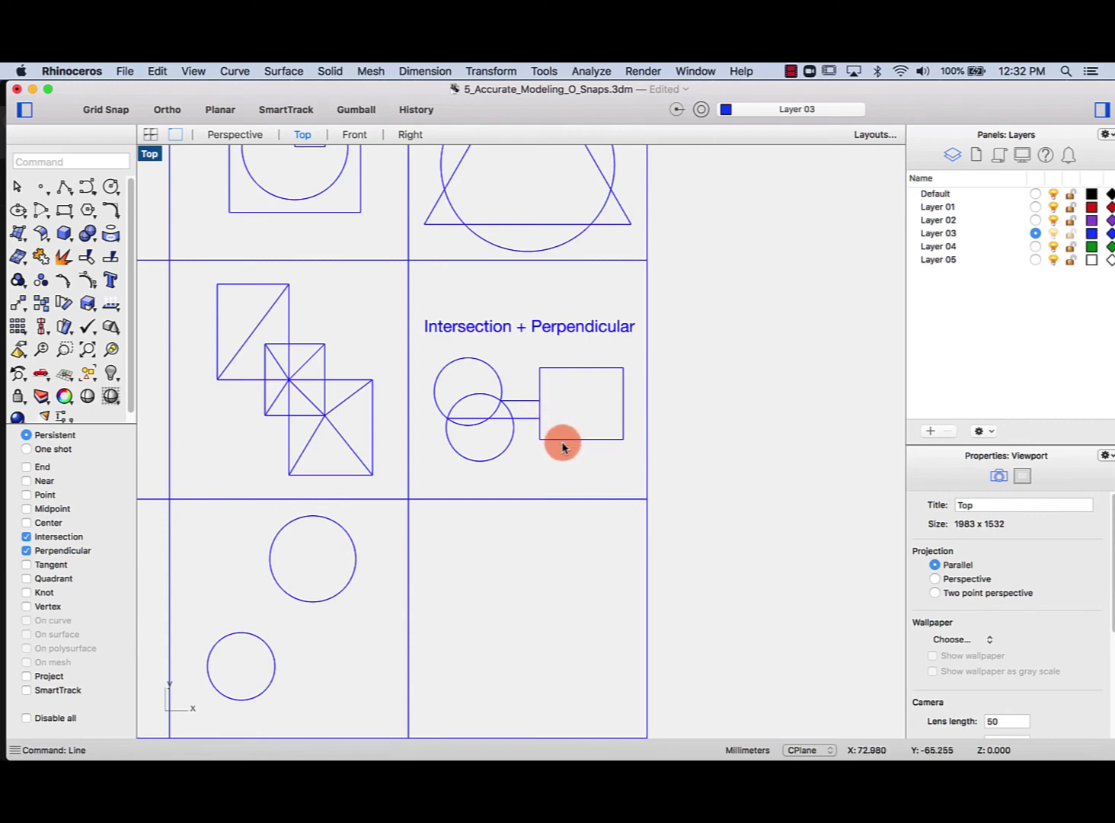
{"action": "mouse_move", "coordinate": [234, 471]}
{"action": "right_mouse_down"}
{"action": "mouse_move", "coordinate": [712, 391]}
{"action": "mouse_move", "coordinate": [604, 316]}
{"action": "right_mouse_up"}
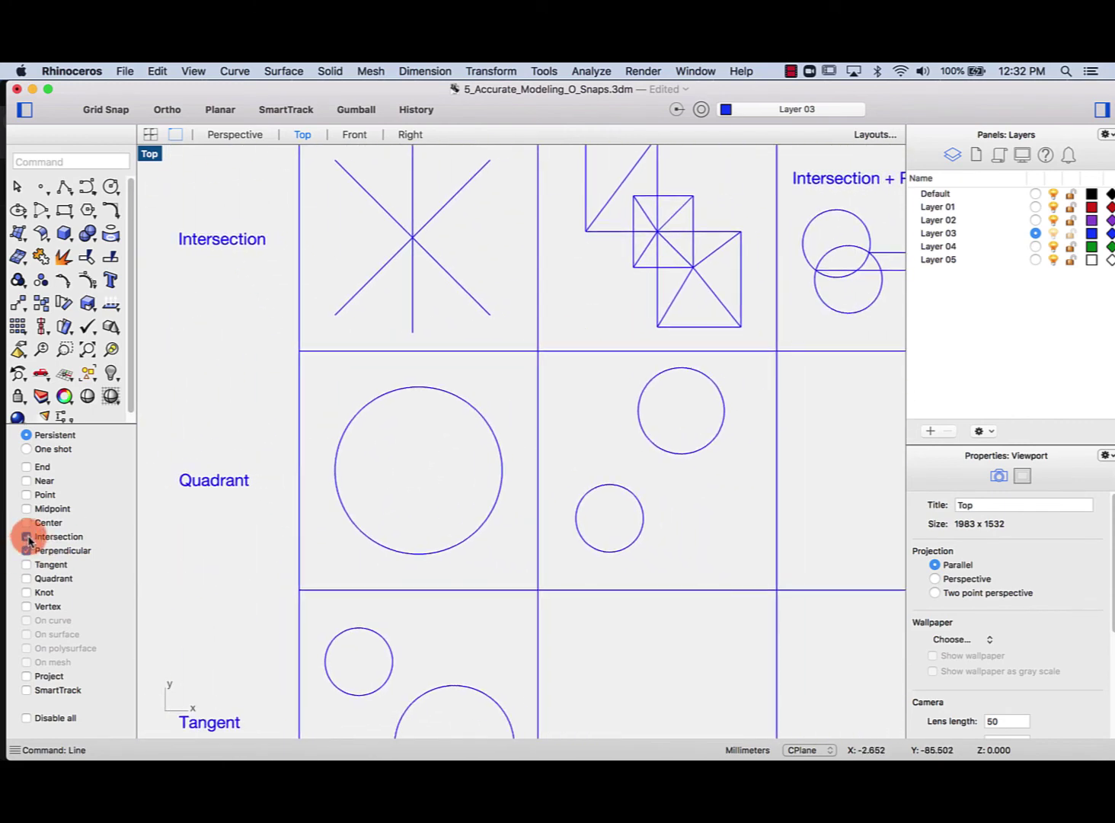
With only the Quadrant snap enabled, draw lines joining the large circle's top, right and bottom quadrants in the first Quadrant cell
{"action": "scroll", "coordinate": [309, 403], "scroll_direction": "down", "scroll_amount": 2}
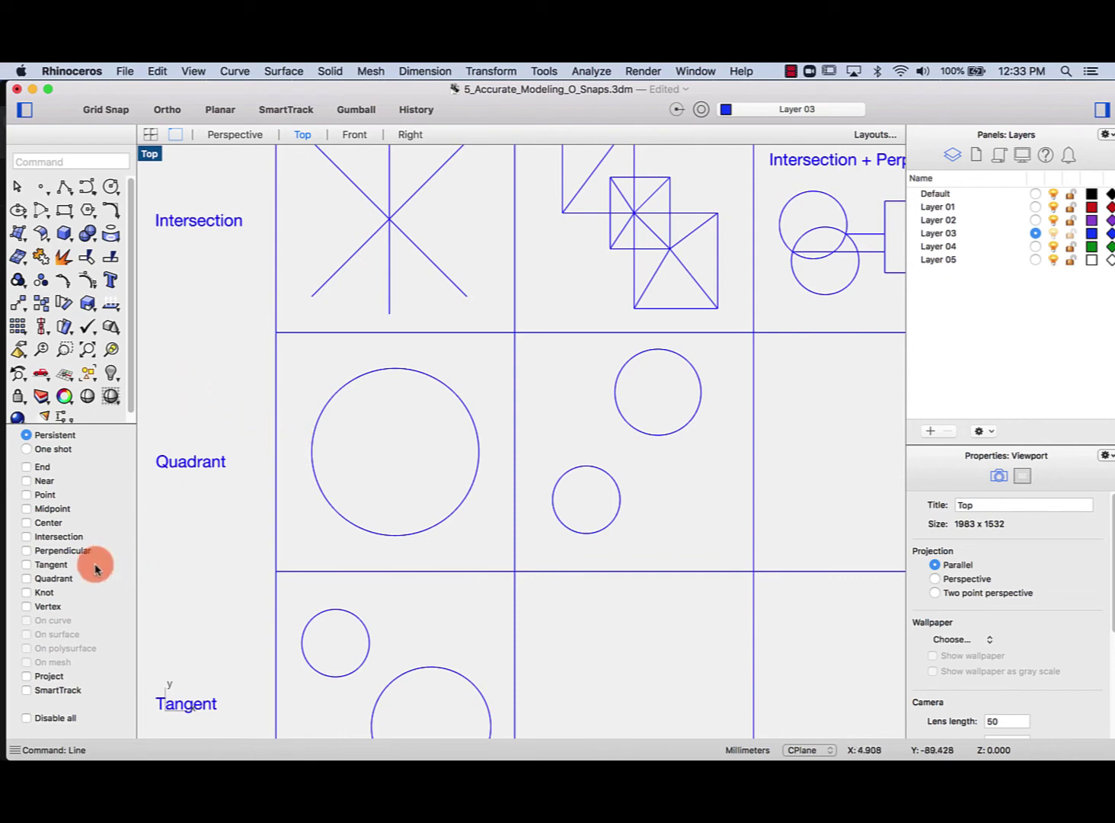
{"action": "left_click", "coordinate": [27, 578]}
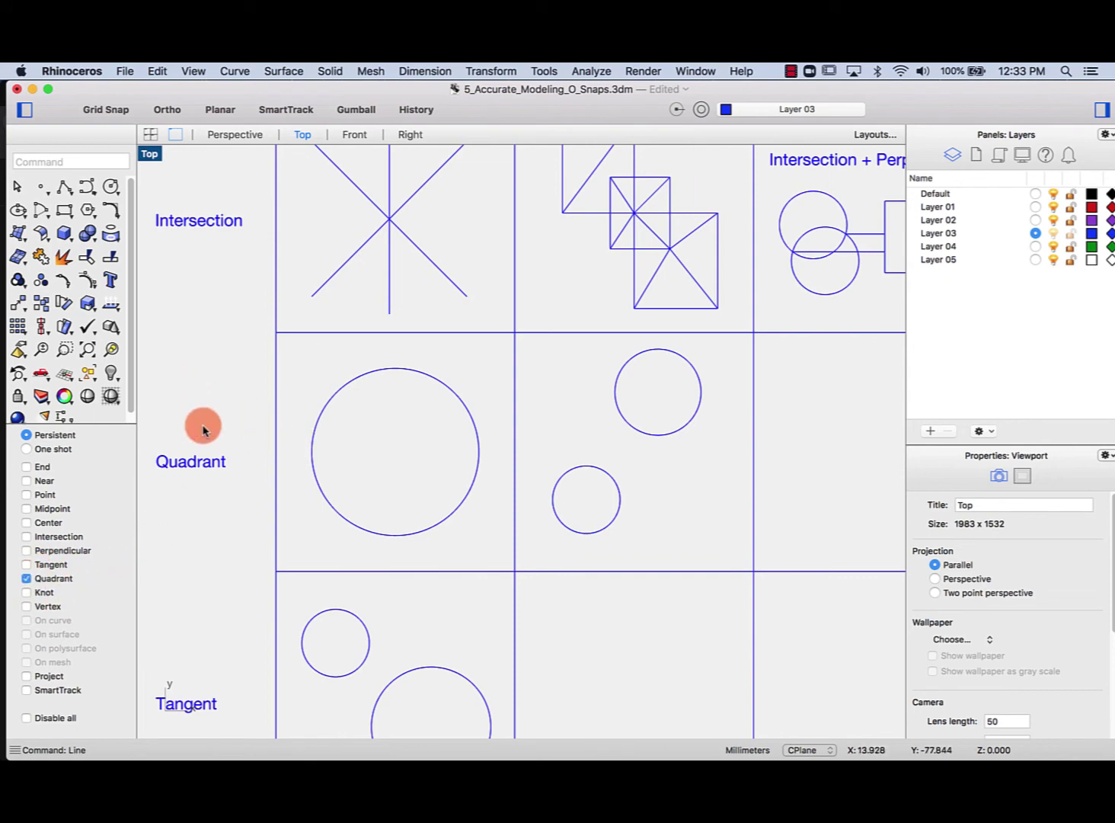
{"action": "key", "text": "Return"}
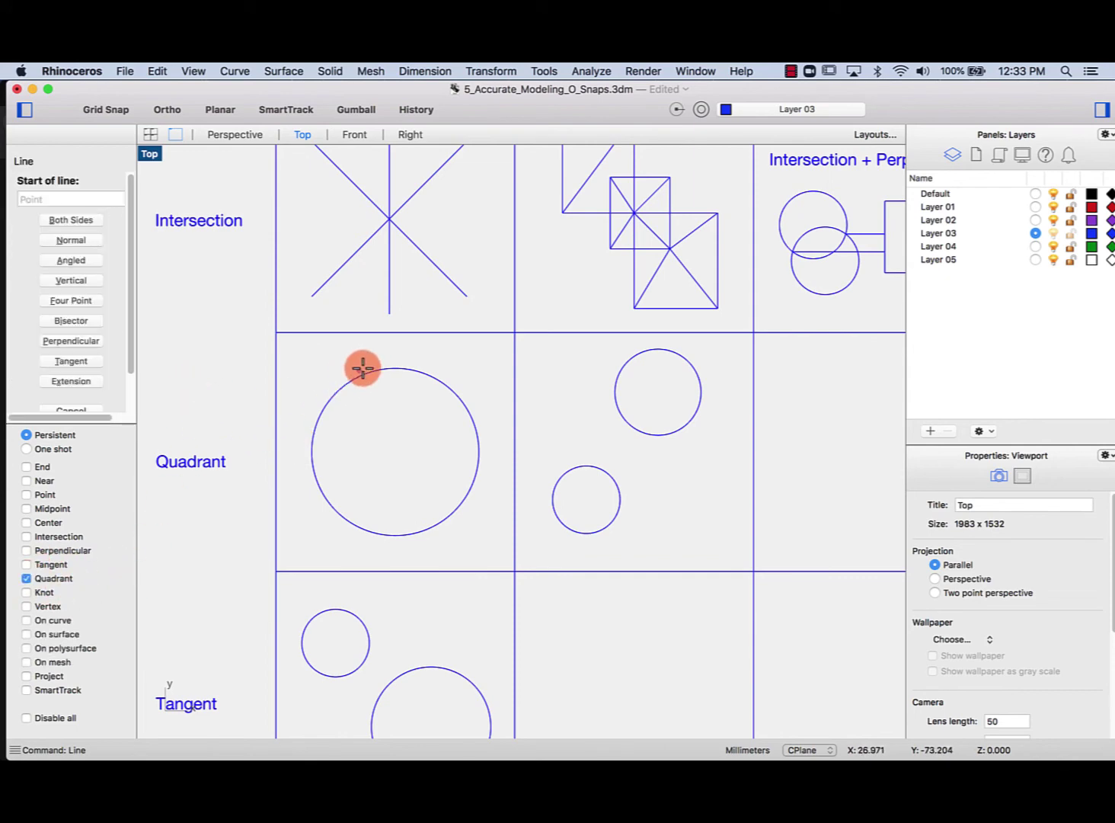
{"action": "left_click", "coordinate": [395, 368]}
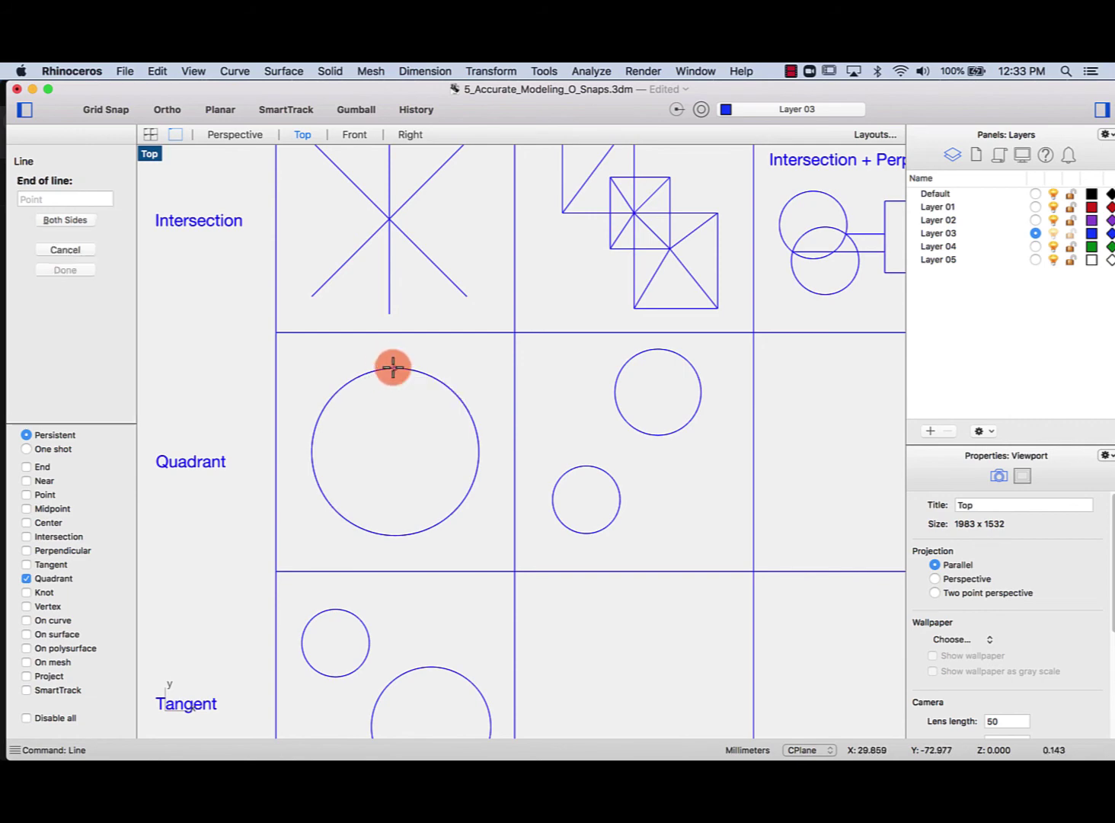
{"action": "left_click", "coordinate": [479, 451]}
{"action": "key", "text": "Return"}
{"action": "left_click", "coordinate": [478, 451]}
{"action": "left_click", "coordinate": [397, 534]}
Close the diamond inside the large circle with lines from its bottom quadrant to the left one and from the left to the top
{"action": "key", "text": "Return"}
{"action": "left_click", "coordinate": [396, 534]}
{"action": "left_click", "coordinate": [310, 453]}
{"action": "key", "text": "Return"}
{"action": "left_click", "coordinate": [312, 452]}
{"action": "left_click", "coordinate": [393, 371]}
Draw the vertical and horizontal diameters of the large circle between its opposite quadrants
{"action": "key", "text": "Return"}
{"action": "left_click", "coordinate": [394, 369]}
{"action": "left_click", "coordinate": [396, 533]}
{"action": "key", "text": "Return"}
{"action": "left_click", "coordinate": [480, 452]}
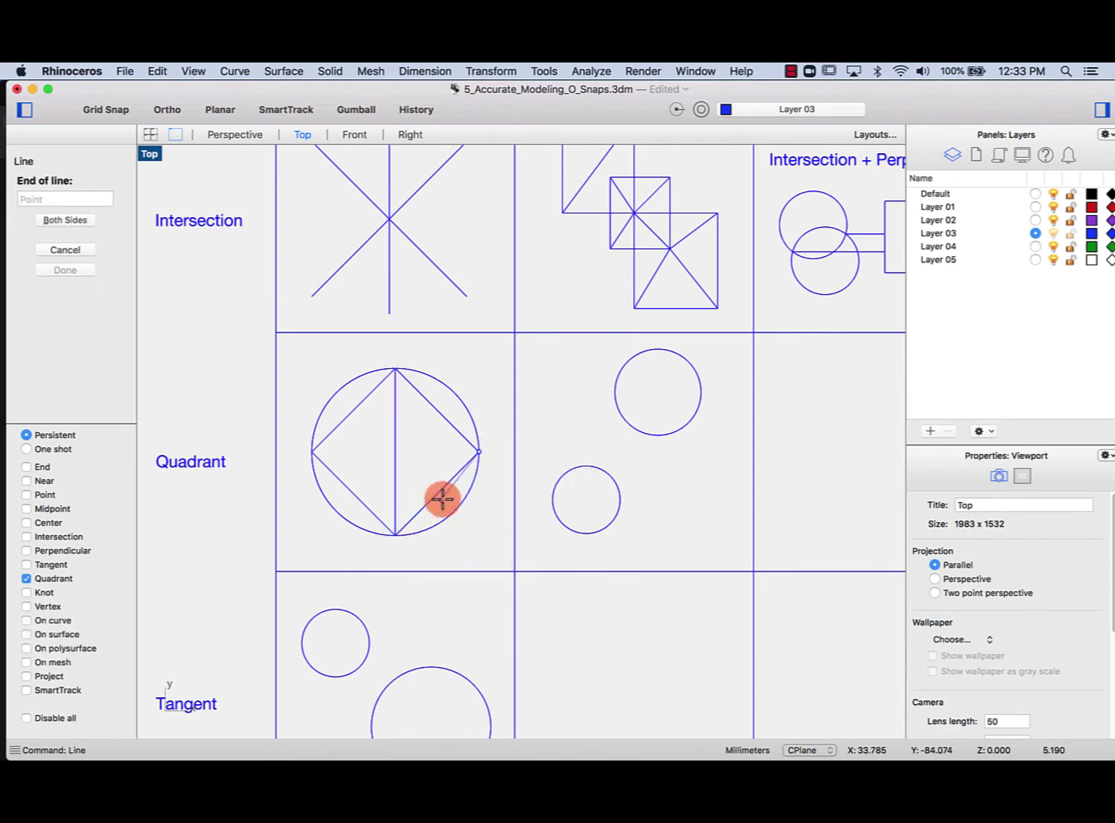
{"action": "left_click", "coordinate": [315, 451]}
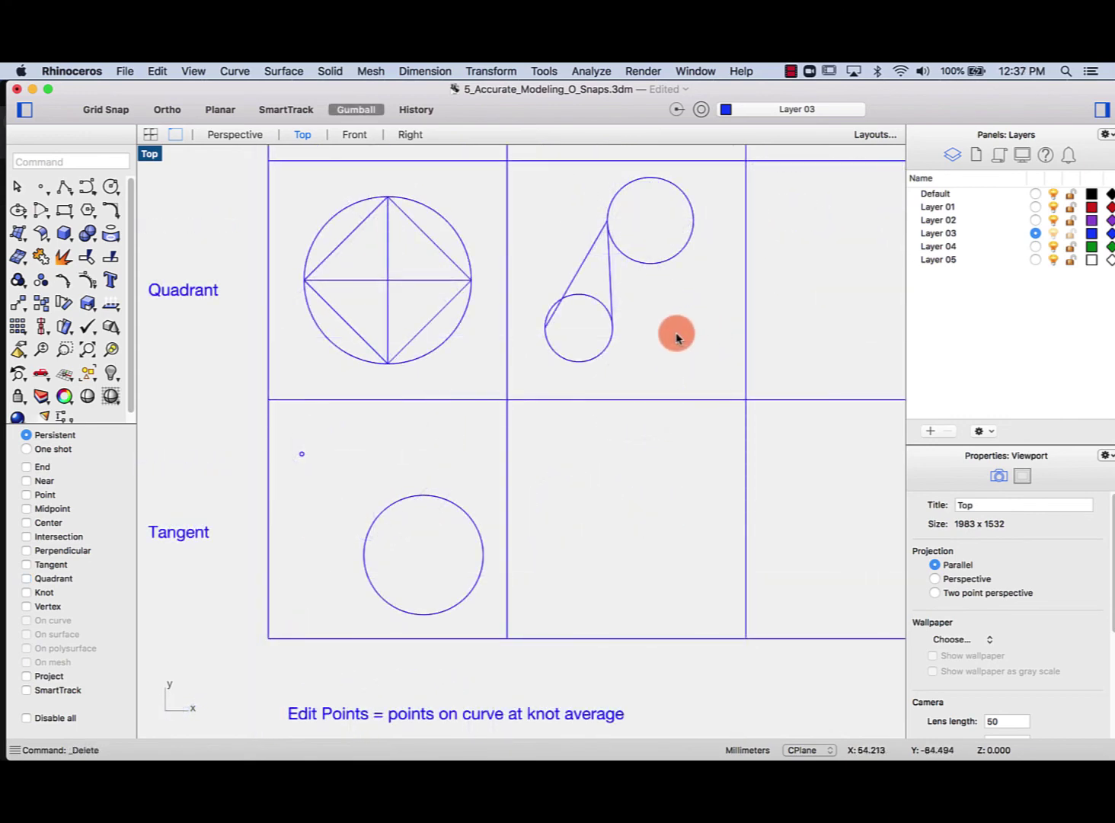
With Tangent and Point snaps enabled, draw a line from the point in the first Tangent cell tangent to the circle's upper side
{"action": "left_click", "coordinate": [26, 566]}
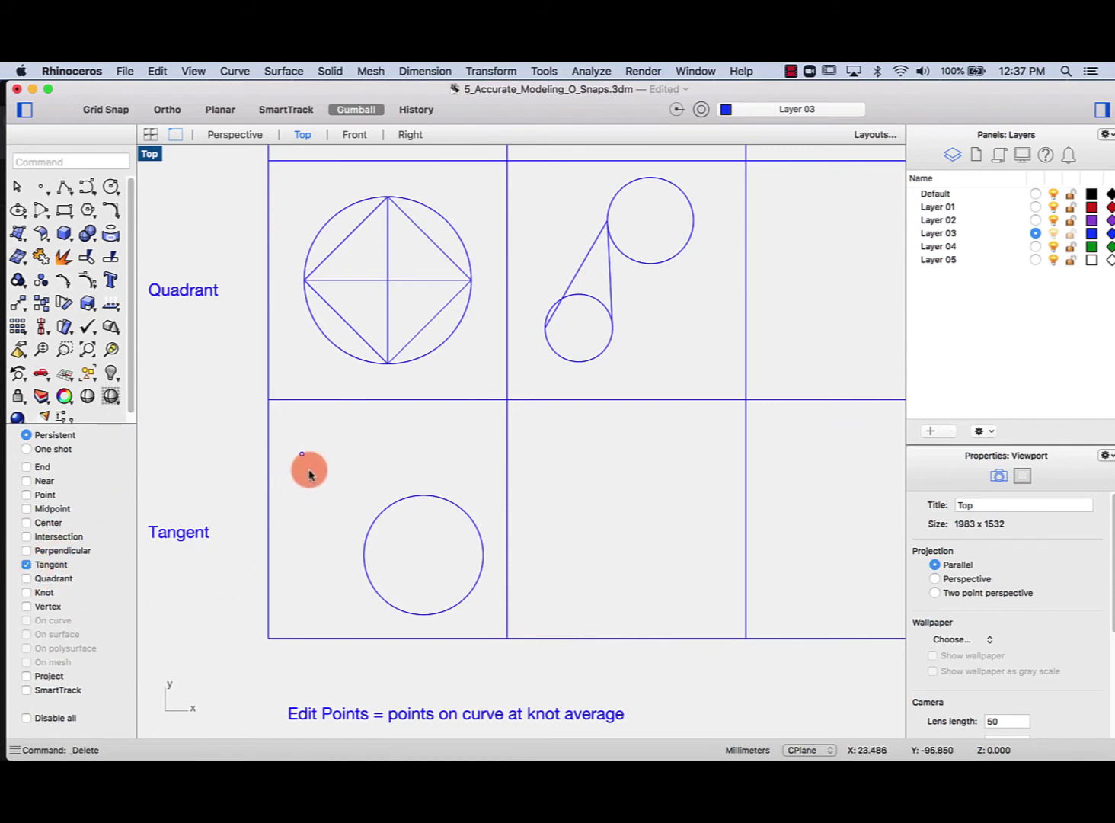
{"action": "left_click", "coordinate": [27, 494]}
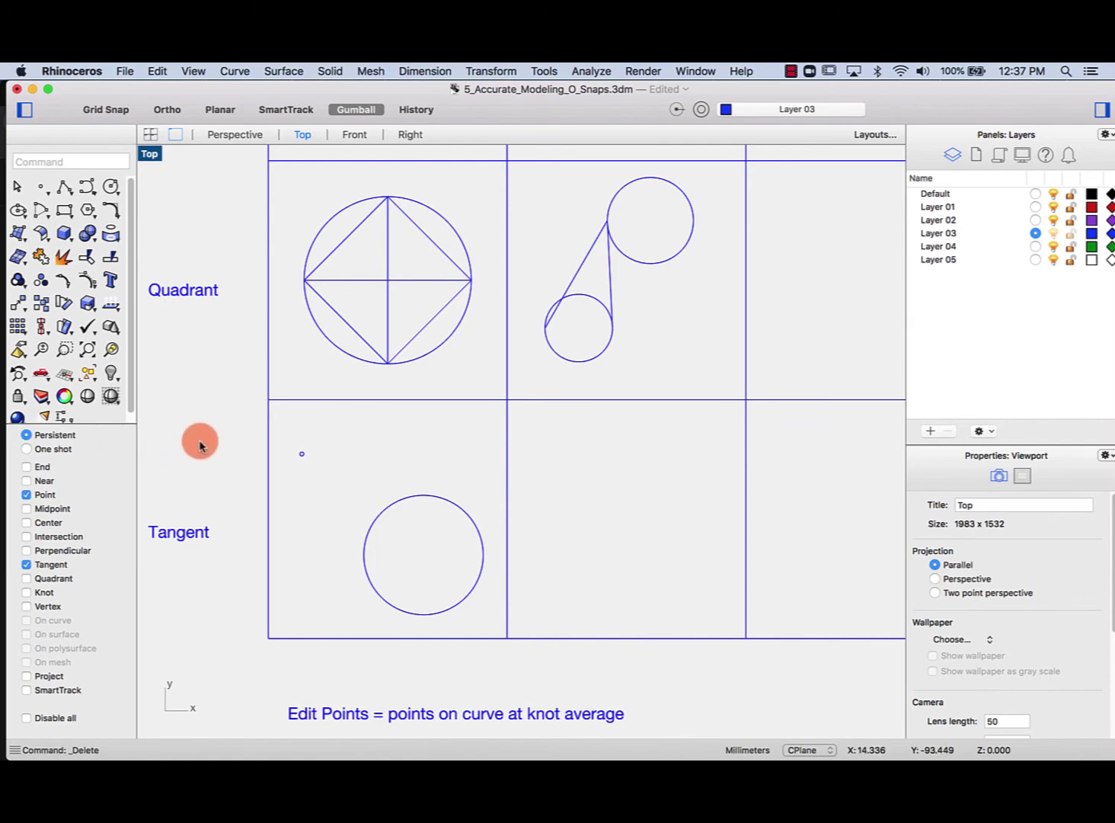
{"action": "type", "text": "line"}
{"action": "key", "text": "Return"}
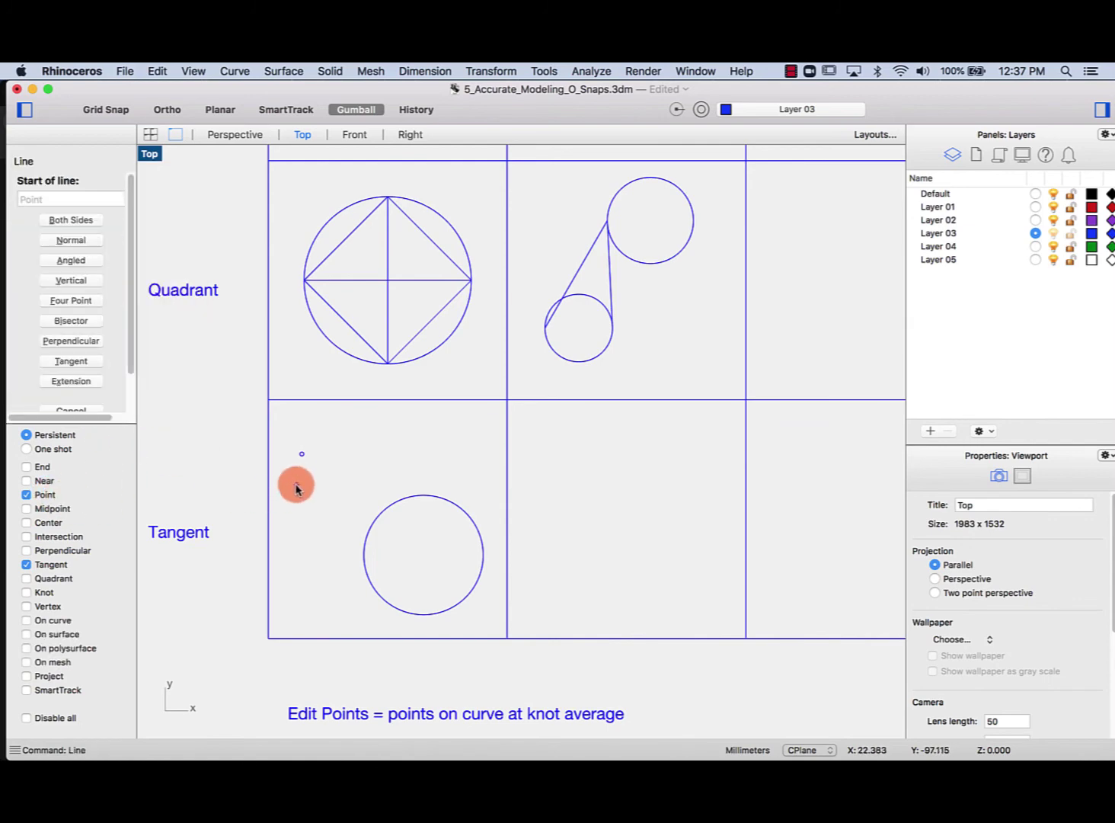
{"action": "left_click", "coordinate": [303, 455]}
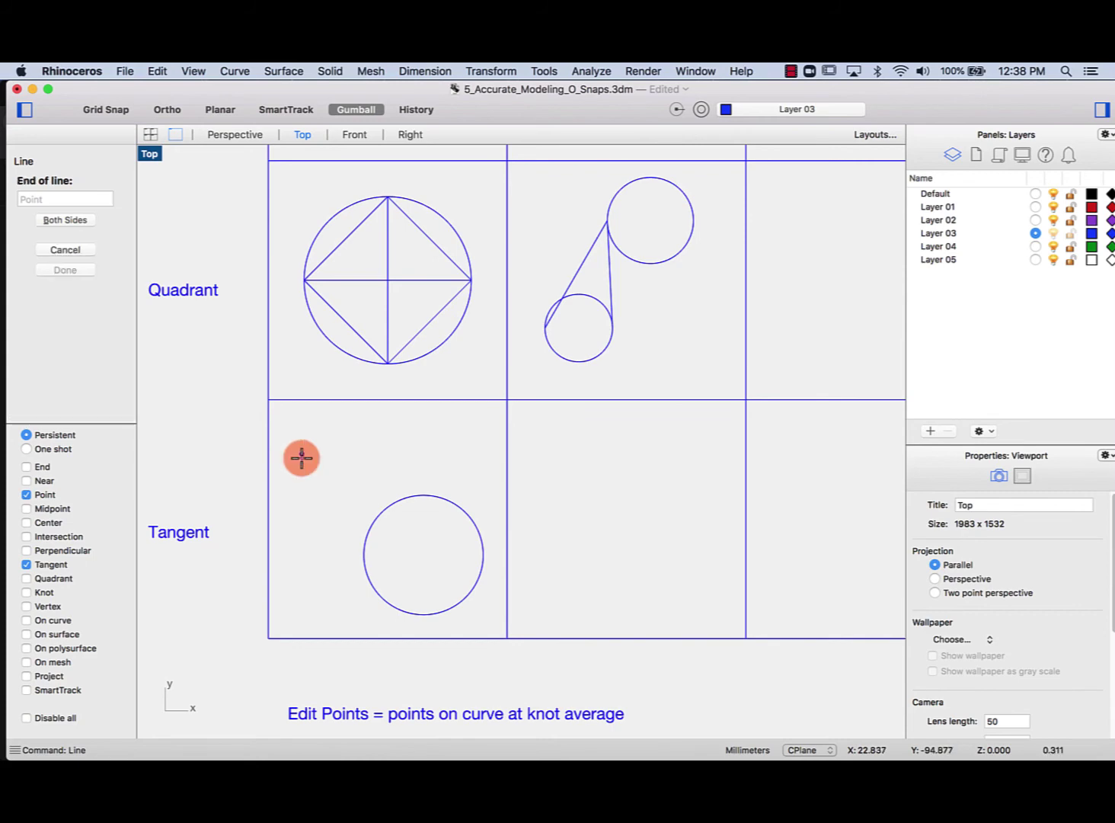
{"action": "left_click", "coordinate": [444, 499]}
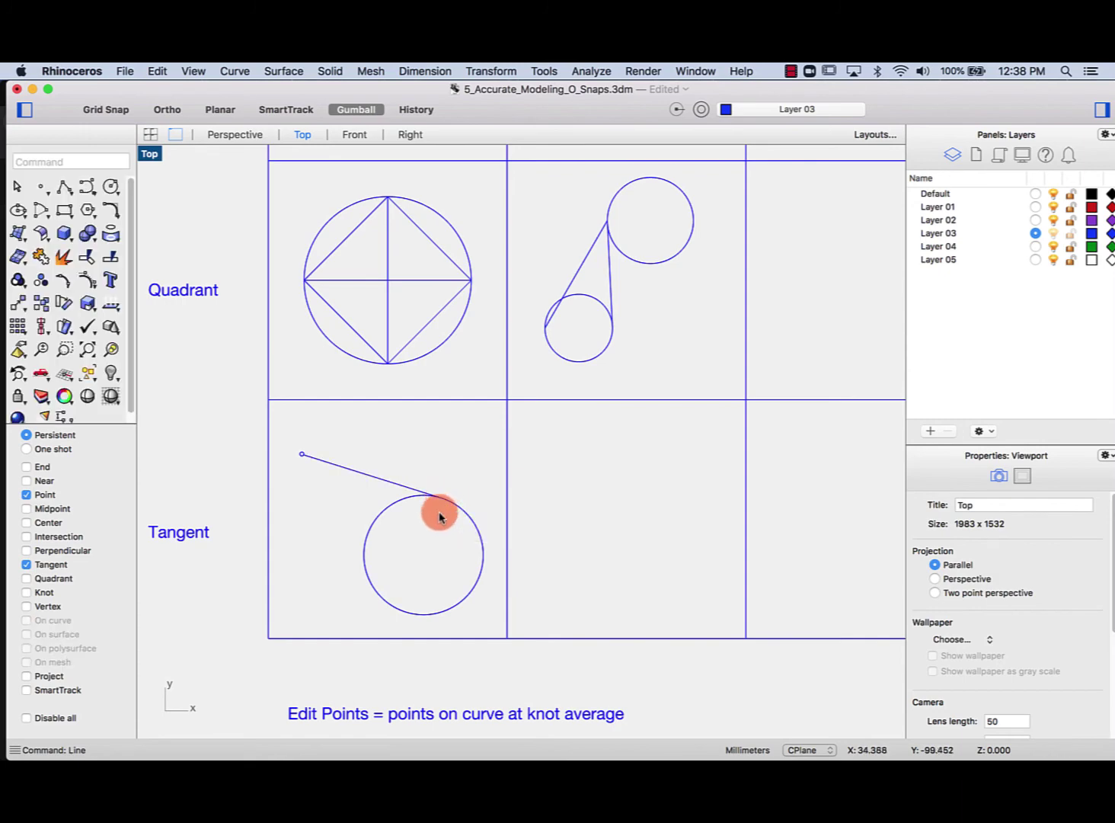
Draw a second line from the same point tangent to the circle's lower-left side
{"action": "key", "text": "Return"}
{"action": "left_click", "coordinate": [302, 455]}
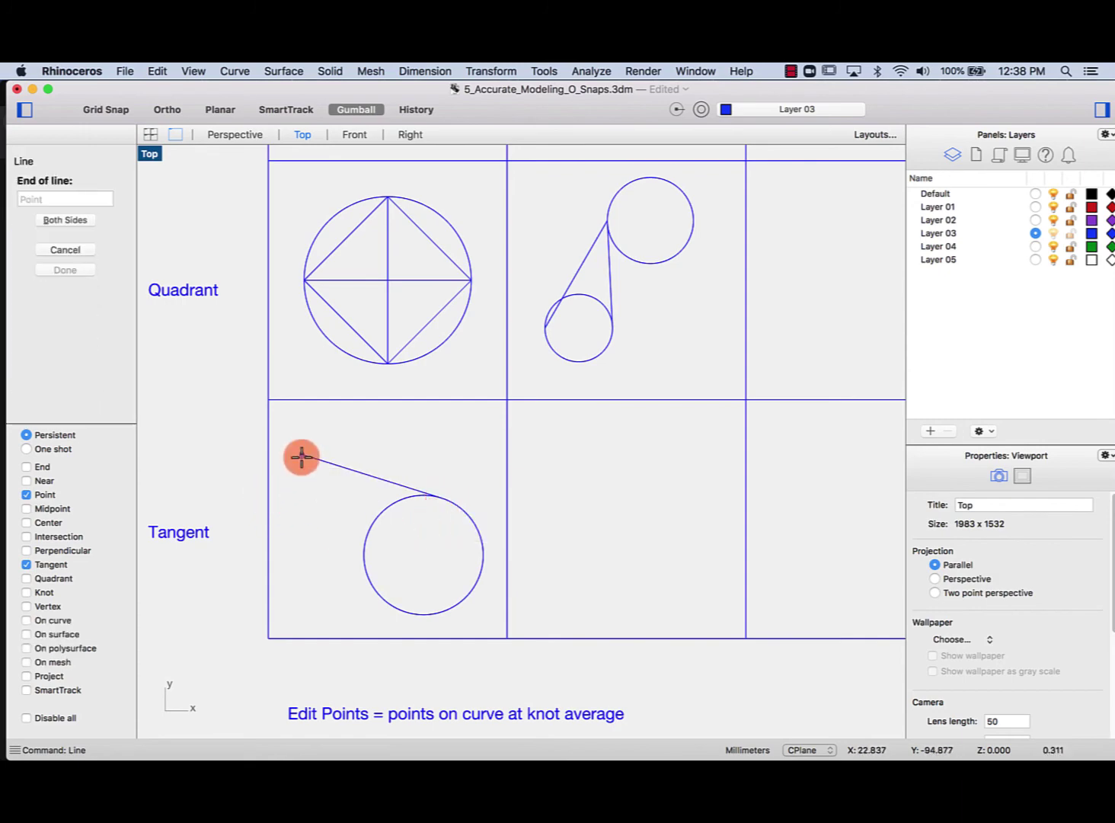
{"action": "left_click", "coordinate": [370, 586]}
{"action": "scroll", "coordinate": [244, 387], "scroll_direction": "down", "scroll_amount": 5}
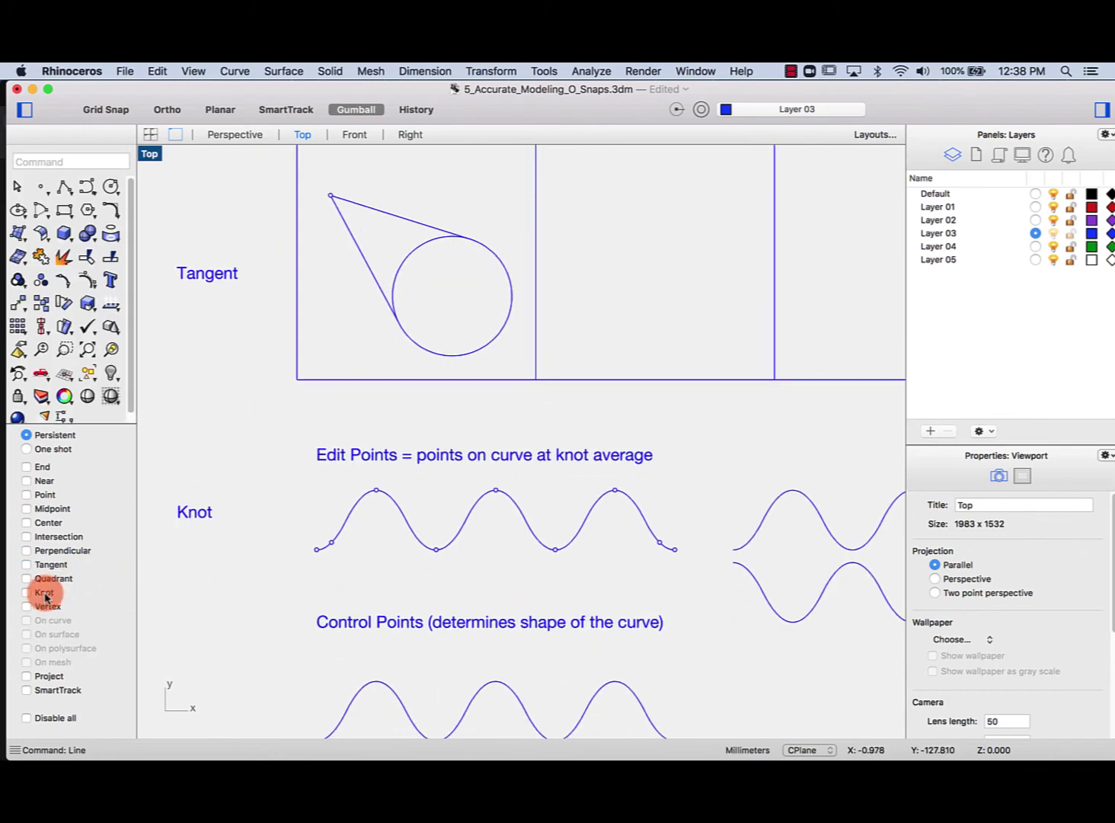
{"action": "scroll", "coordinate": [242, 585], "scroll_direction": "down", "scroll_amount": 5}
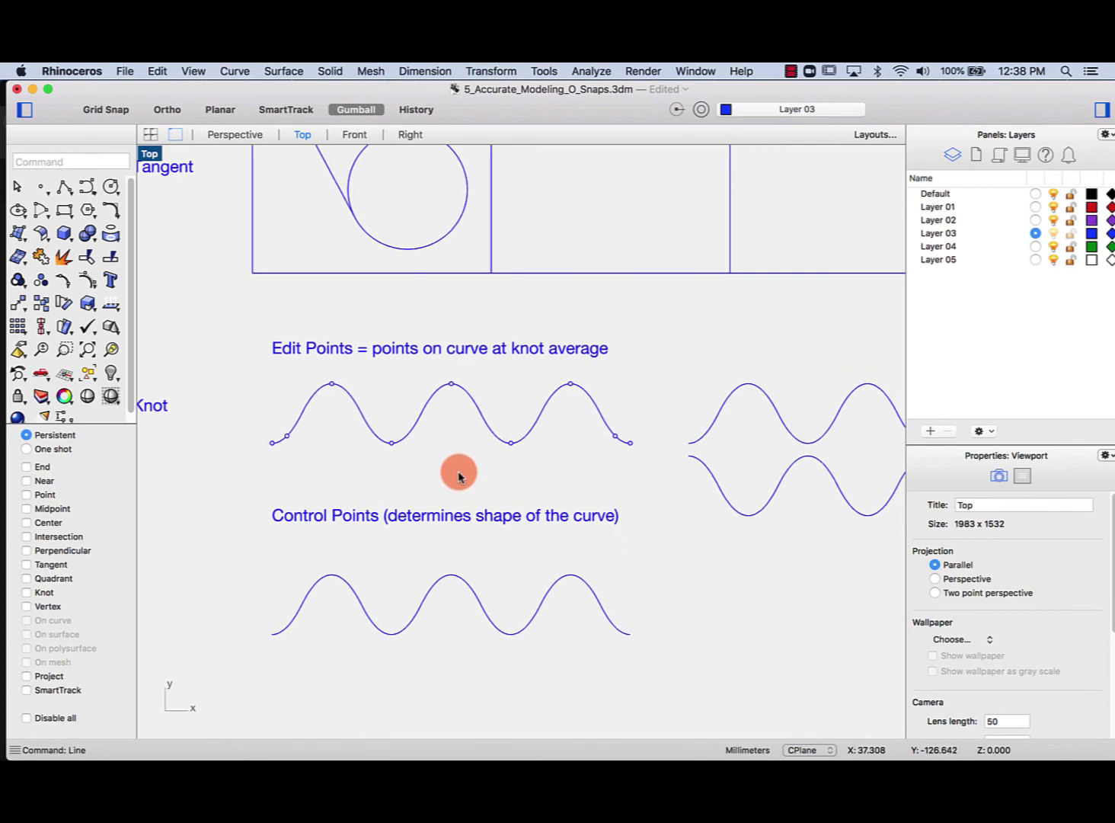
{"action": "scroll", "coordinate": [450, 480], "scroll_direction": "down", "scroll_amount": 2}
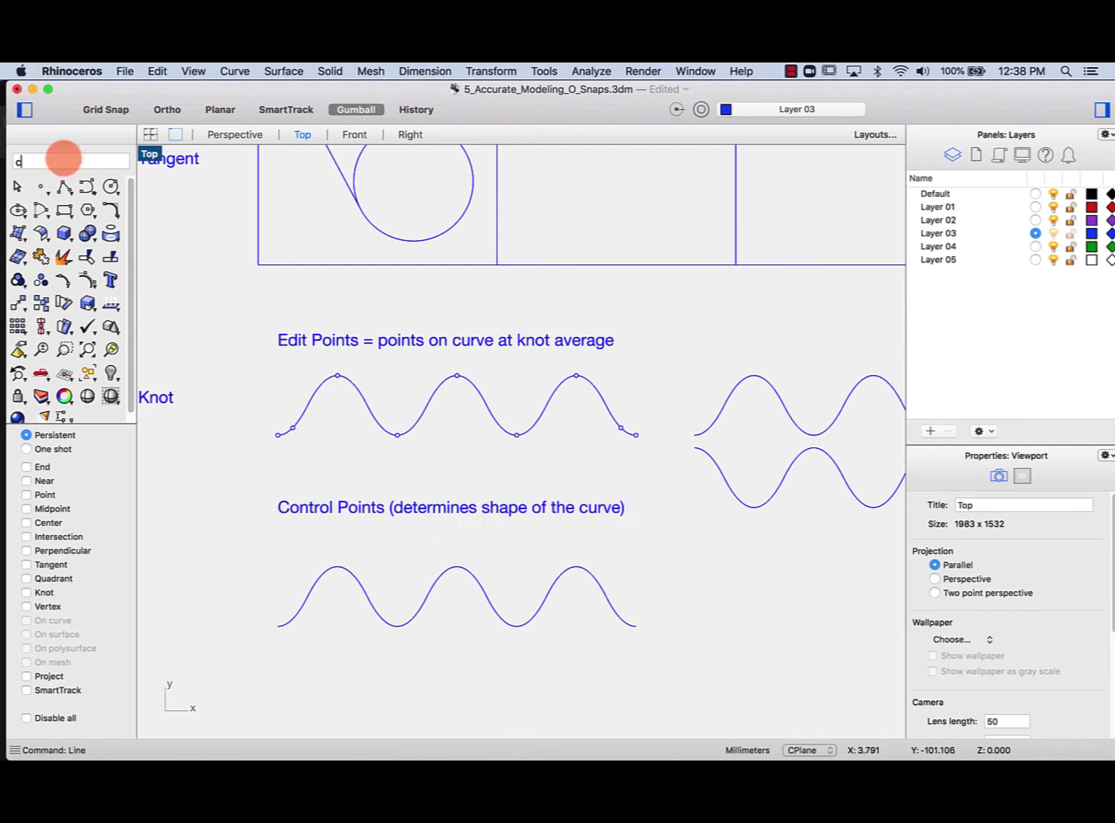
{"action": "key", "text": "Return"}
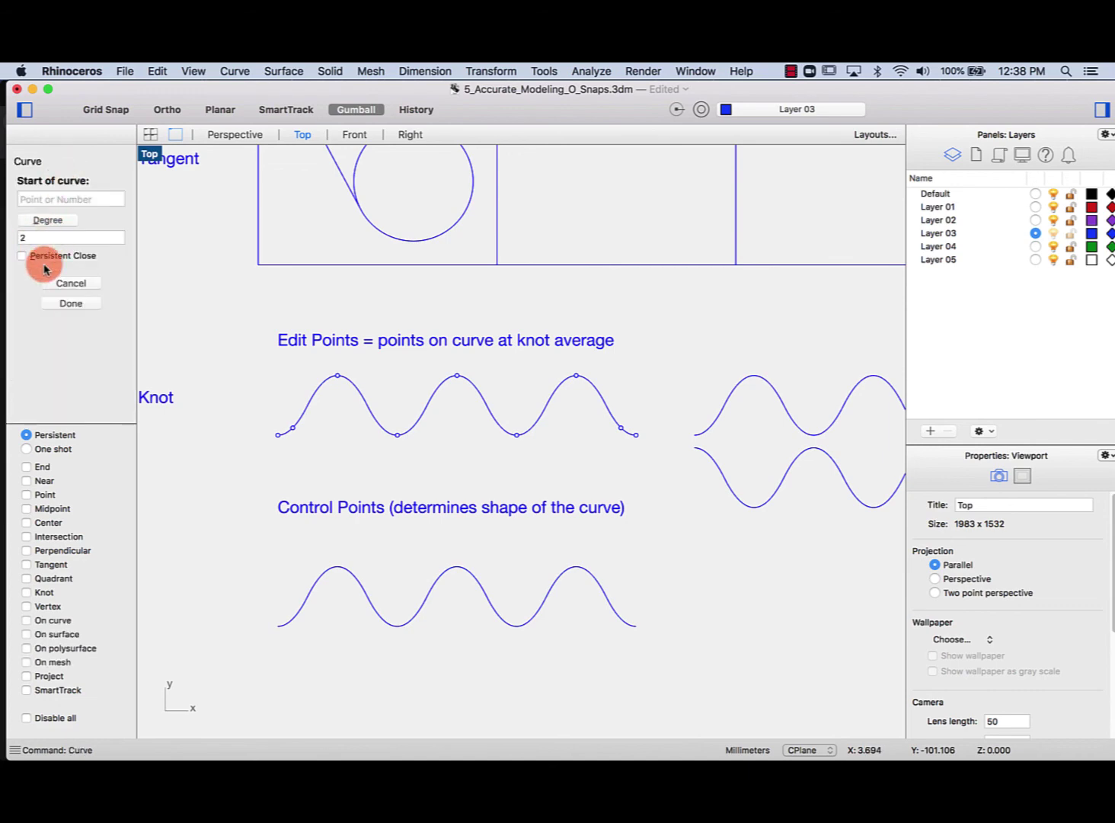
{"action": "key", "text": "Escape"}
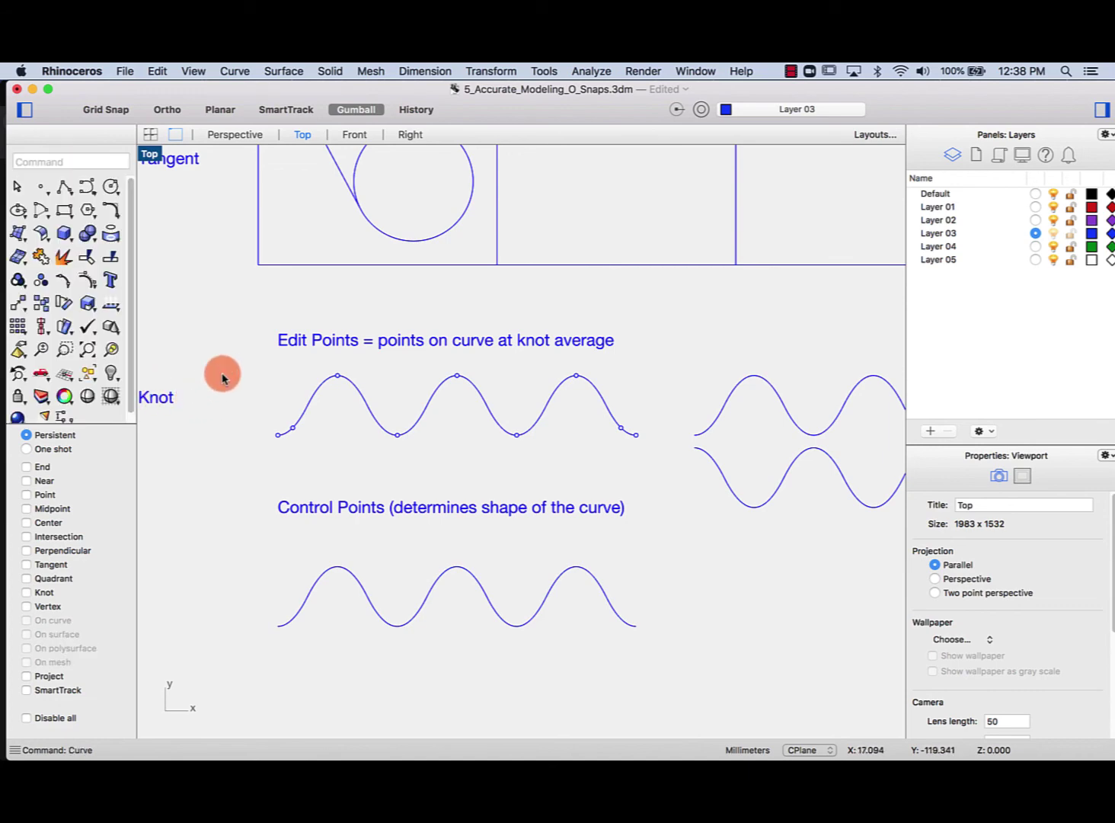
With Gumball off, hide all displayed points and show only the control points of the wave curve under the Control Points heading
{"action": "left_click", "coordinate": [380, 619]}
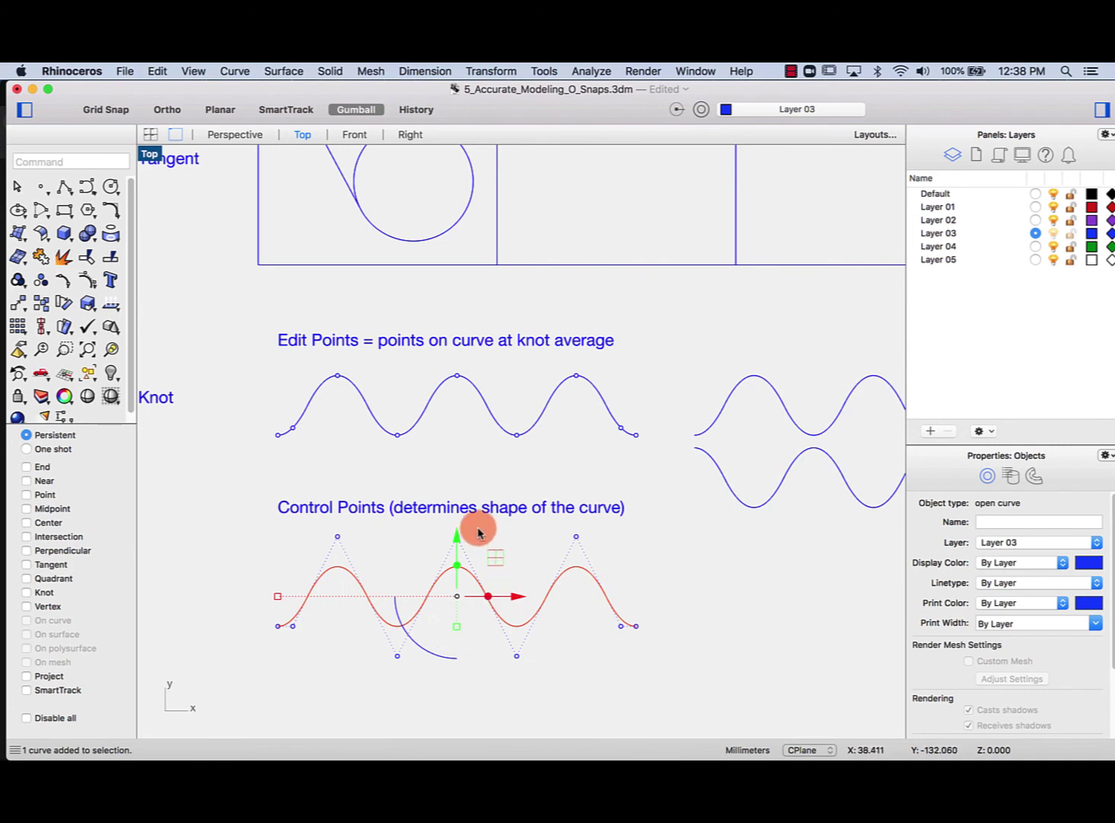
{"action": "left_click", "coordinate": [356, 109]}
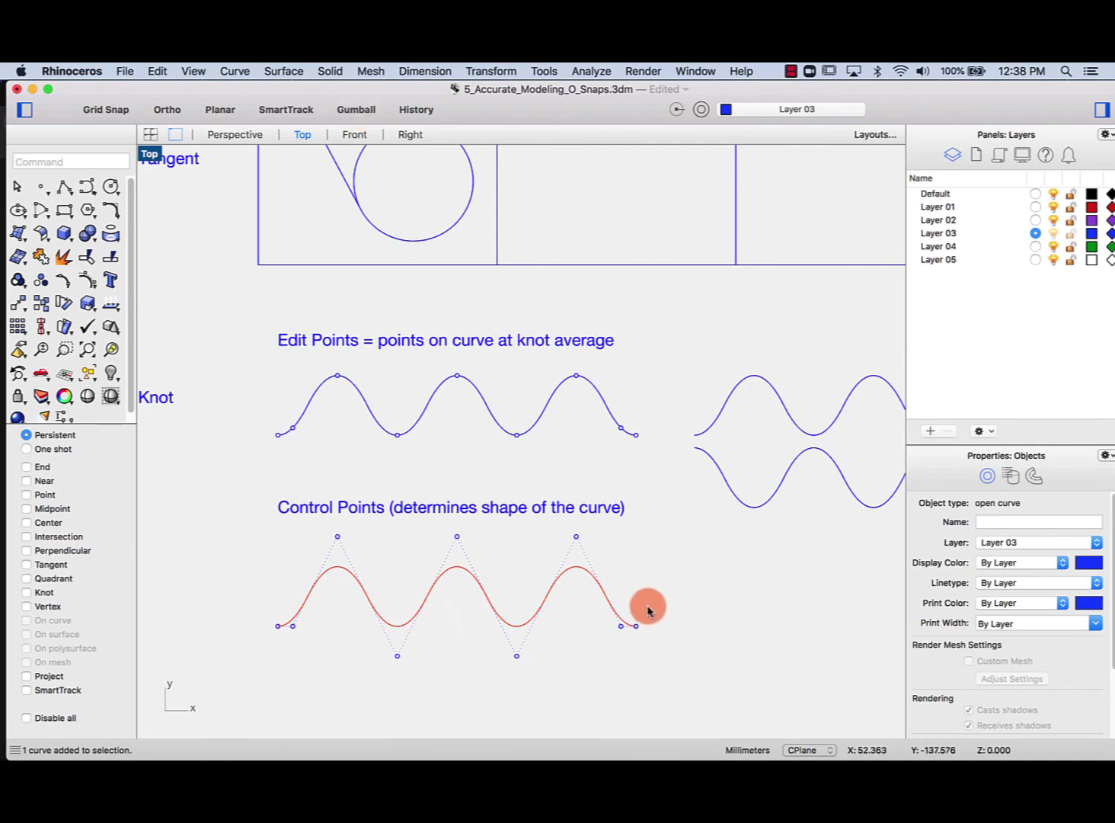
{"action": "left_click", "coordinate": [87, 283]}
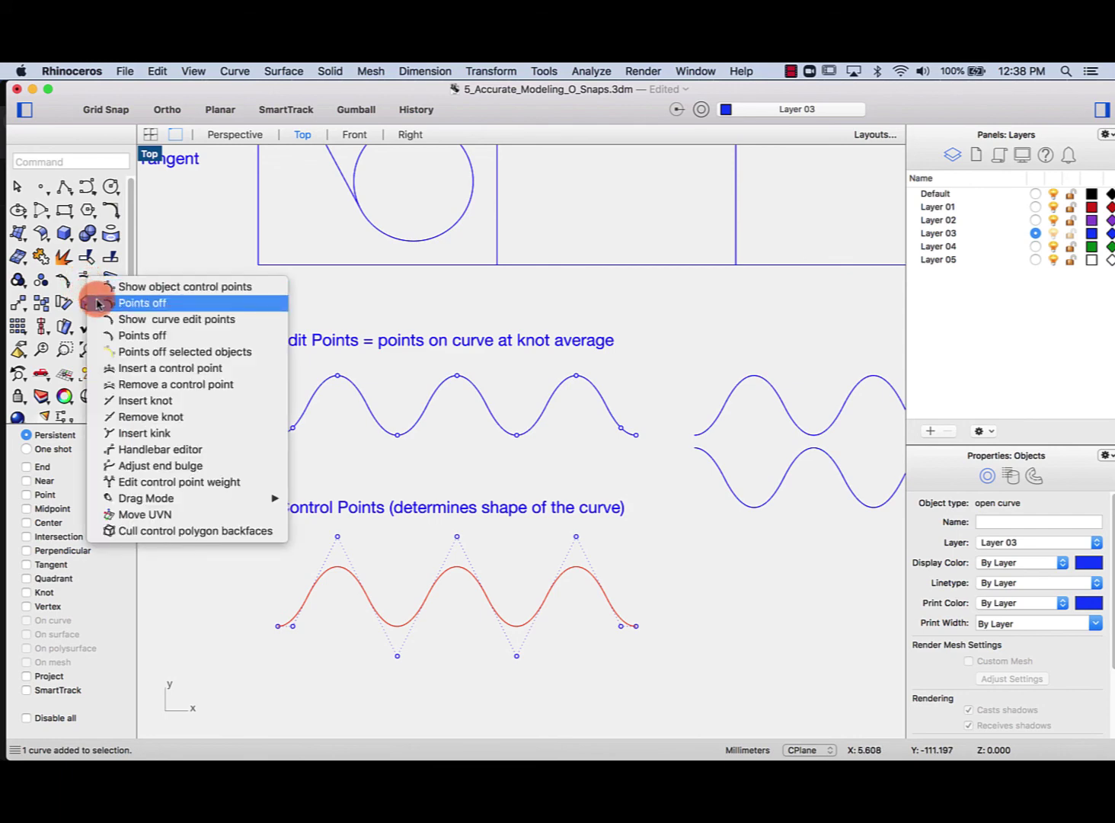
{"action": "left_click", "coordinate": [97, 304]}
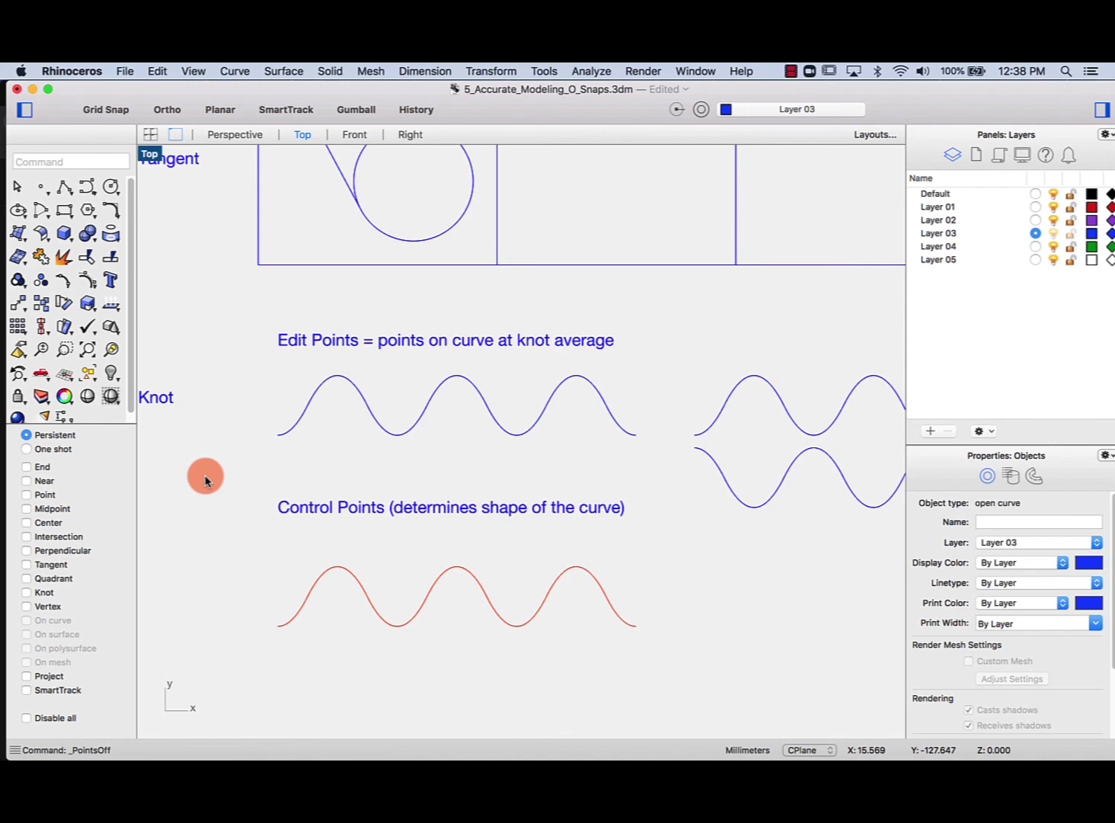
{"action": "left_click", "coordinate": [88, 281]}
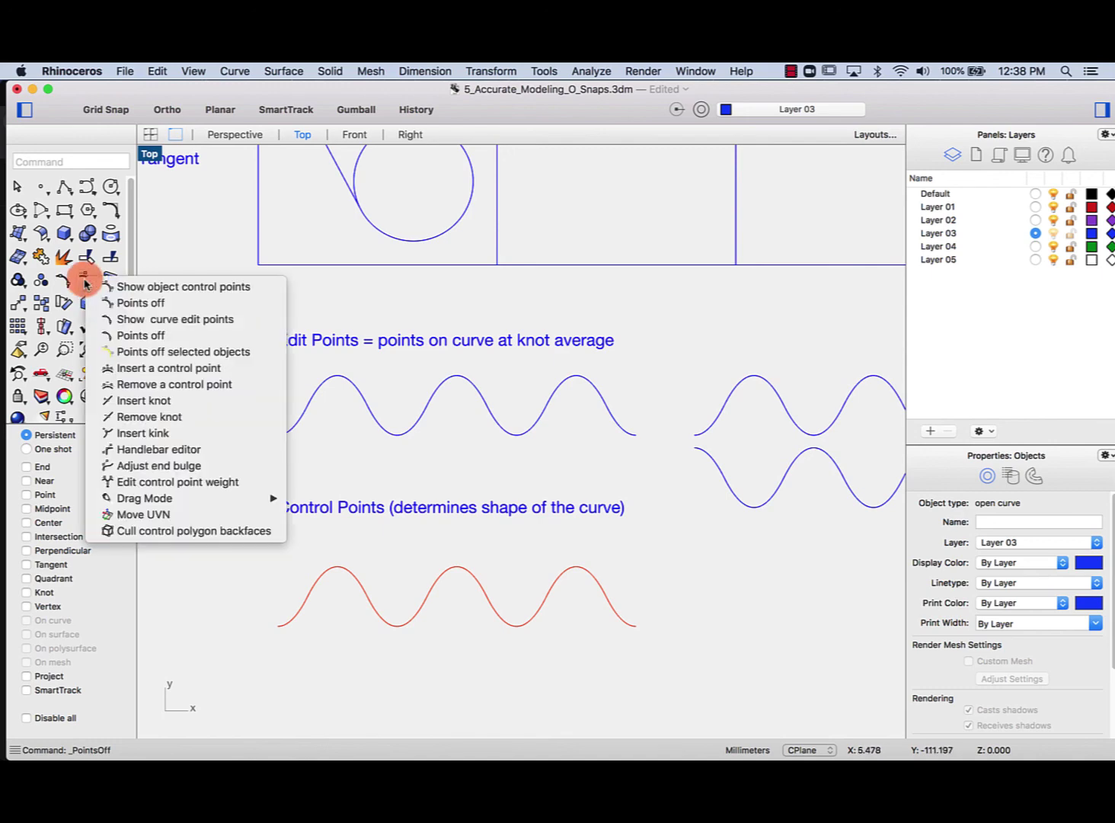
{"action": "left_click", "coordinate": [136, 290]}
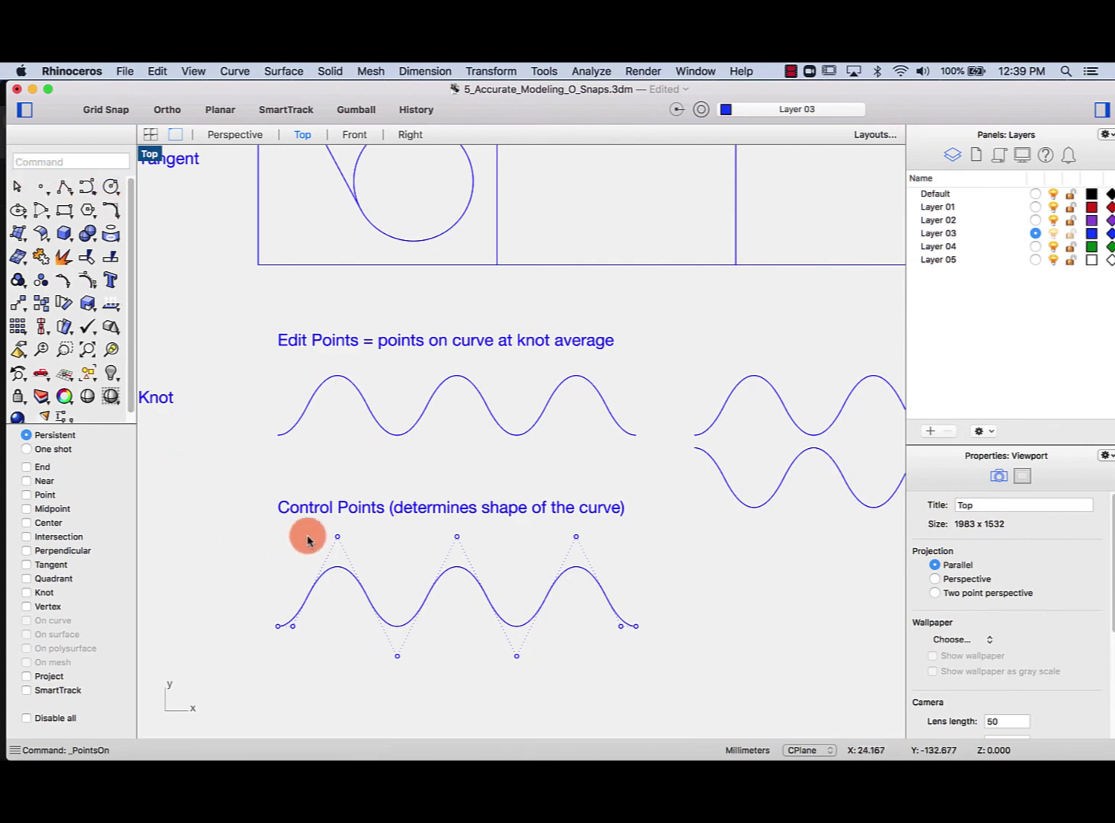
Turn Gumball on and move the first lower control point of that wave curve slightly downward
{"action": "left_click", "coordinate": [389, 660], "text": "shift"}
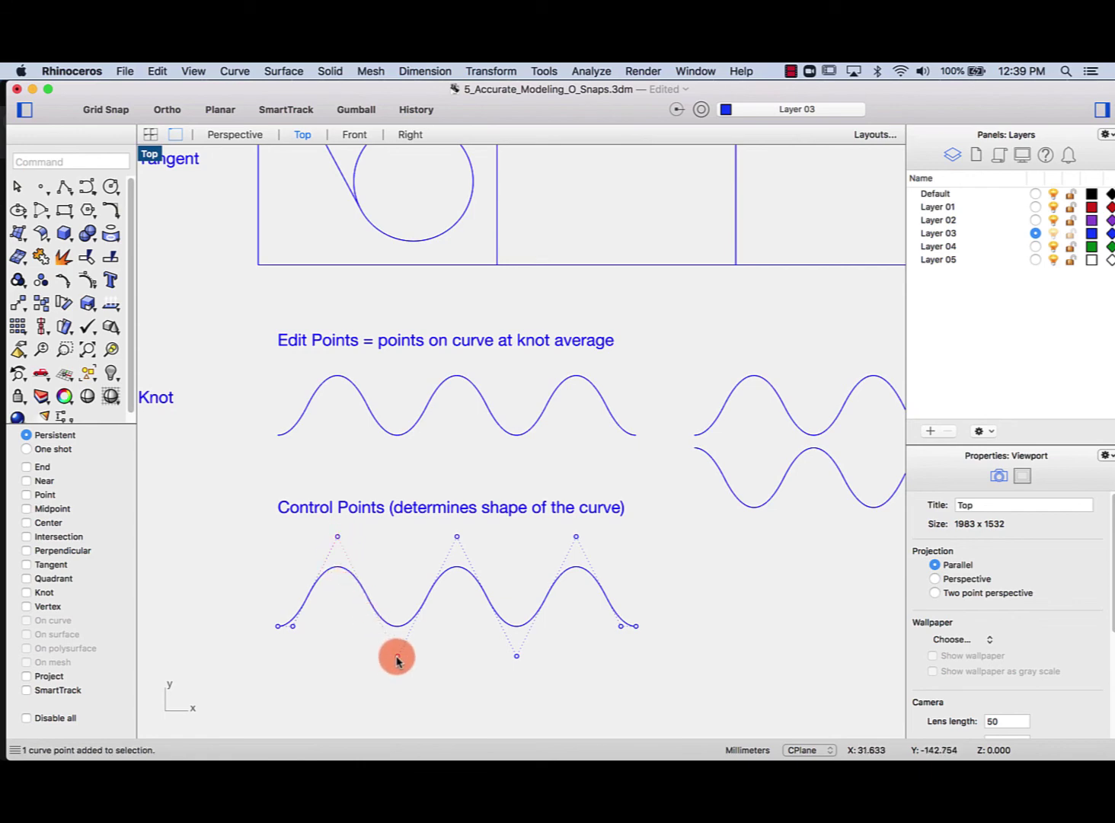
{"action": "left_click", "coordinate": [356, 109]}
{"action": "left_click_drag", "start_coordinate": [399, 597], "coordinate": [397, 619]}
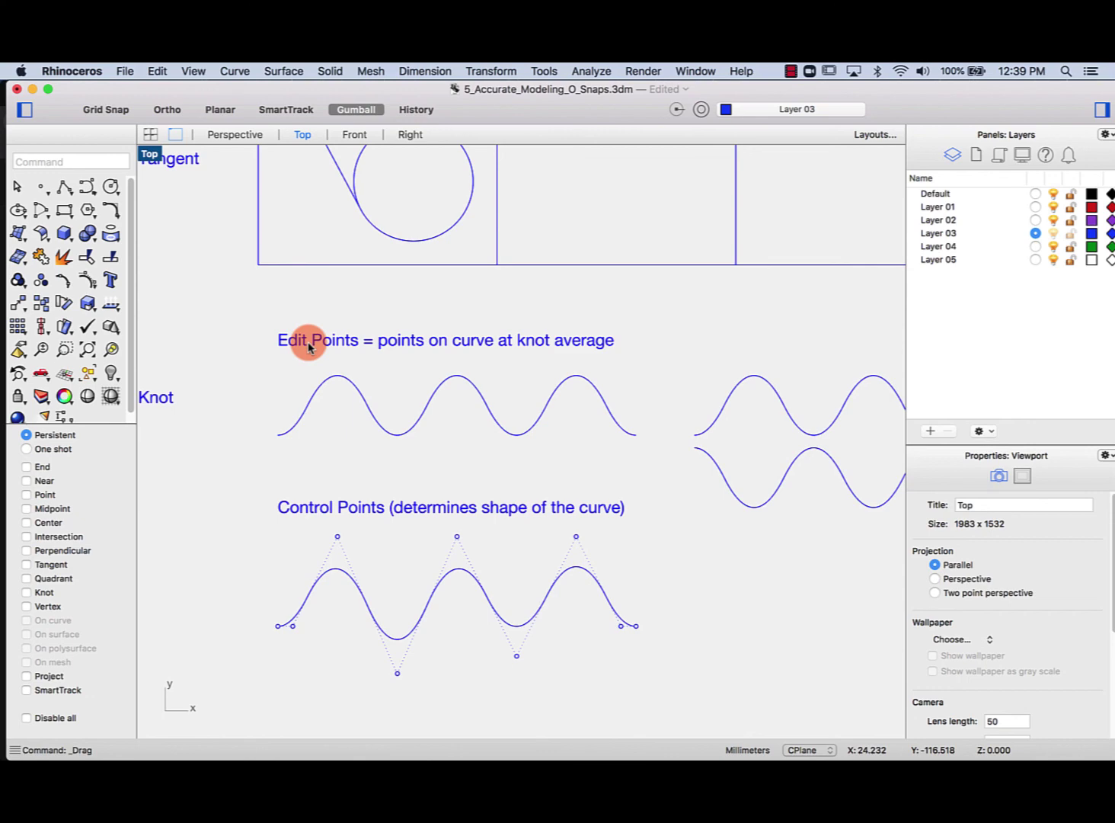
Hide the control points and show the edit points of the wave curve under the Edit Points heading
{"action": "left_click", "coordinate": [319, 399]}
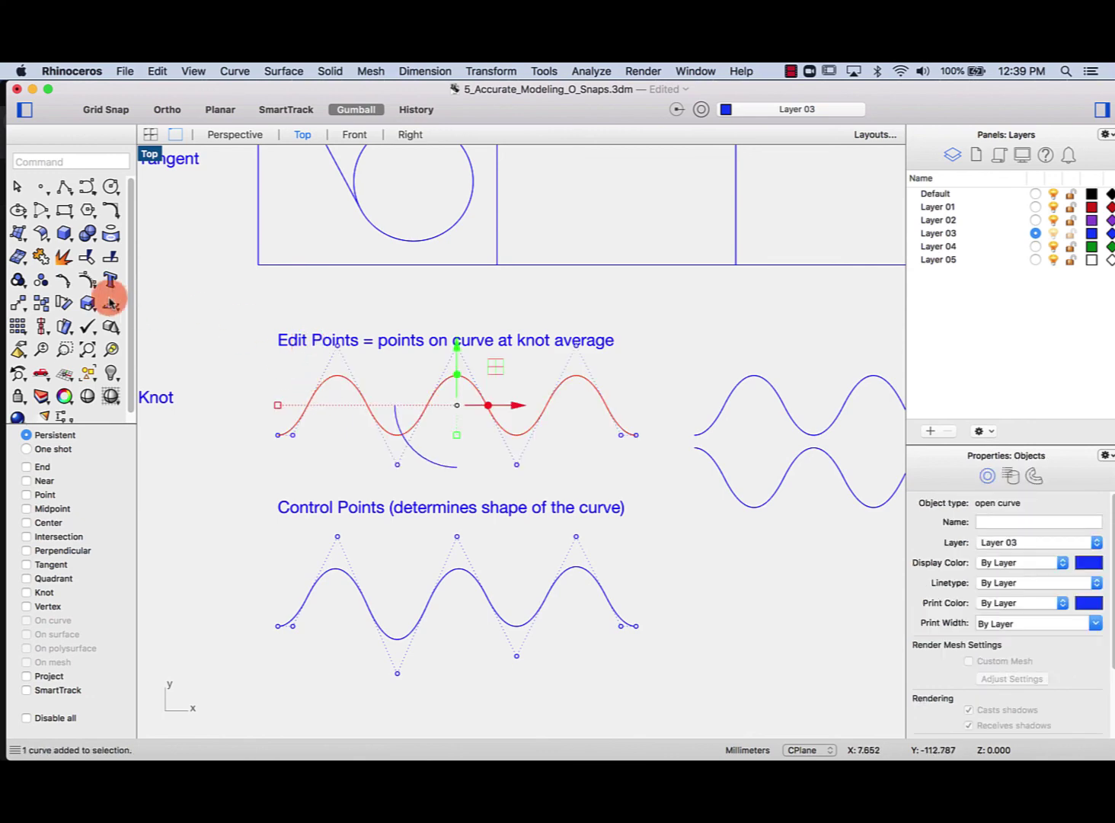
{"action": "left_click", "coordinate": [85, 281]}
{"action": "left_click", "coordinate": [99, 305]}
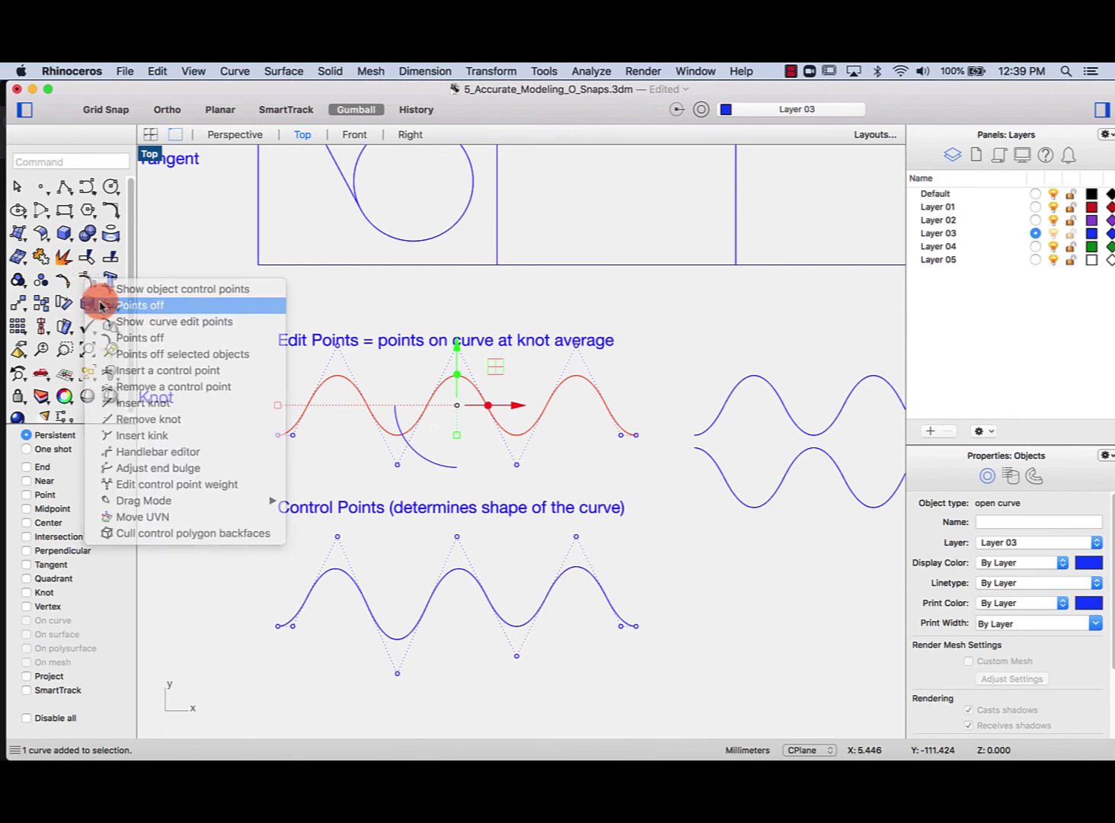
{"action": "left_click", "coordinate": [64, 284]}
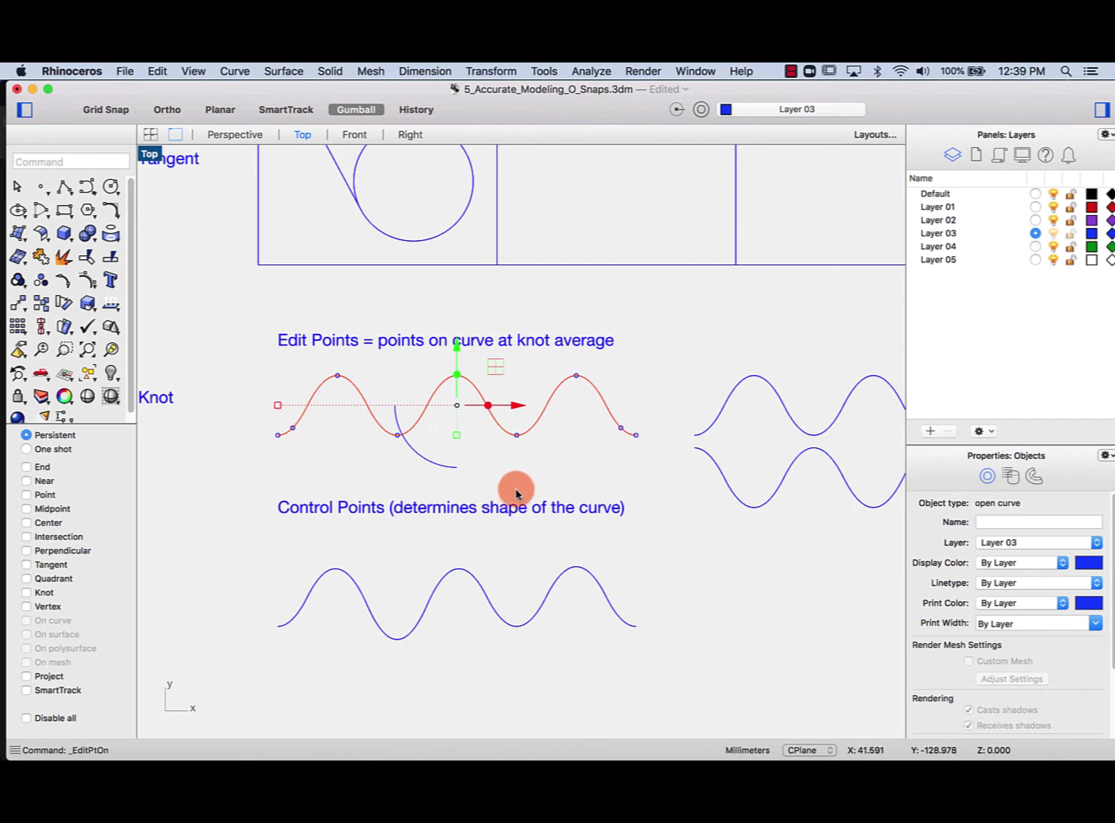
Reshape the Edit Points wave by moving the first trough's edit point up and the second and third crests' edit points down
{"action": "left_click", "coordinate": [398, 434]}
{"action": "left_click_drag", "start_coordinate": [398, 435], "coordinate": [460, 336]}
{"action": "left_click", "coordinate": [457, 375]}
{"action": "left_click_drag", "start_coordinate": [576, 375], "coordinate": [585, 345]}
{"action": "left_click", "coordinate": [543, 317]}
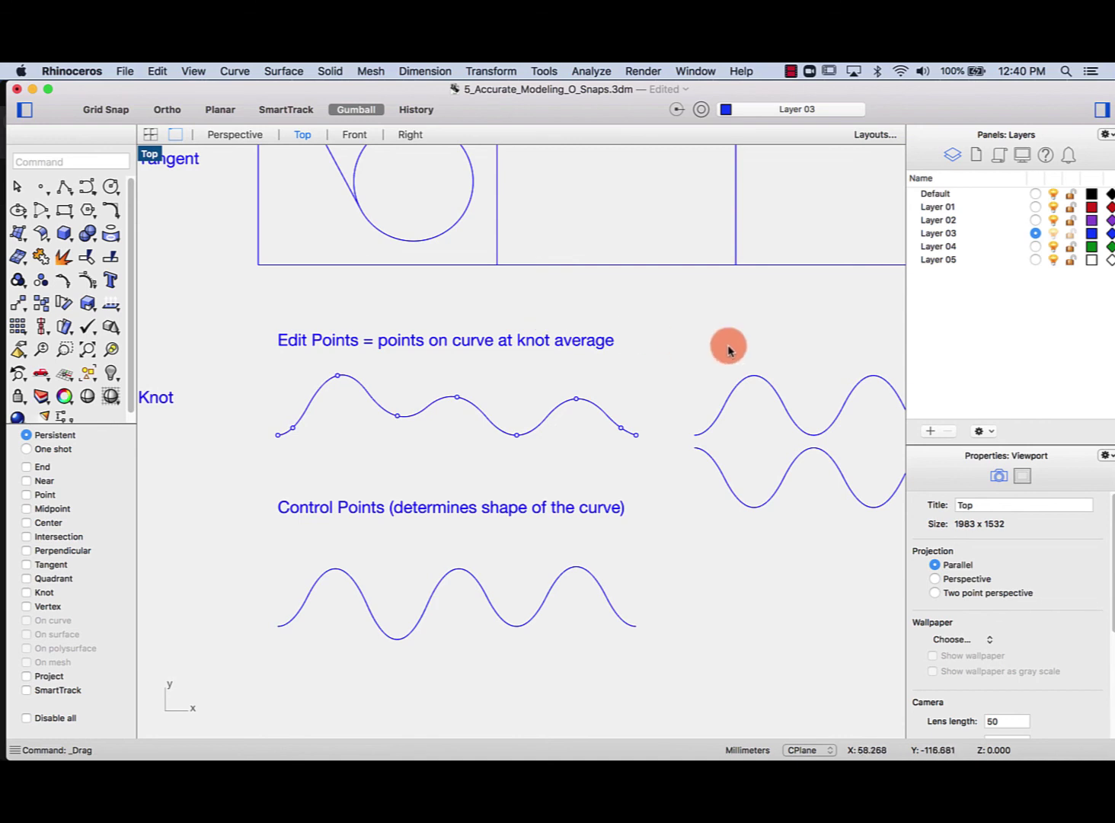
With only the Knot snap on, draw a 3 Point rectangle between the knots flanking the two wave curves' first crest and the trough below
{"action": "right_click_drag", "start_coordinate": [783, 336], "coordinate": [593, 344]}
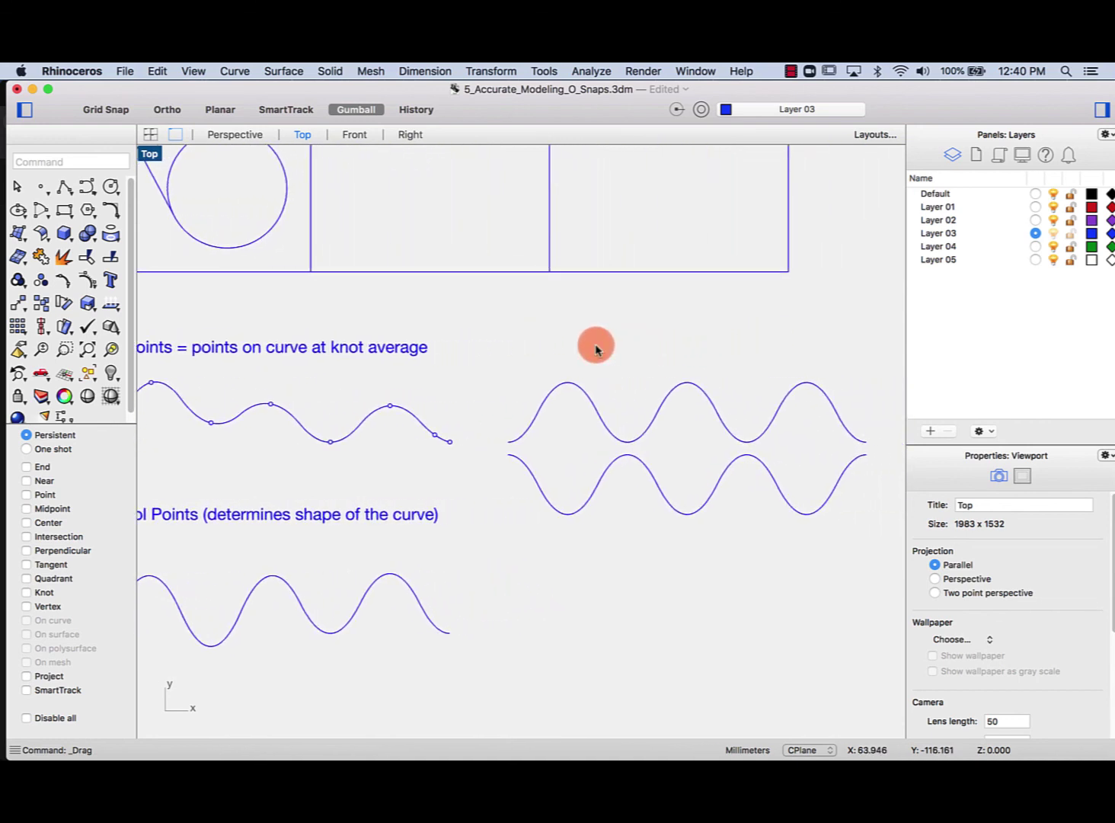
{"action": "left_click", "coordinate": [27, 594]}
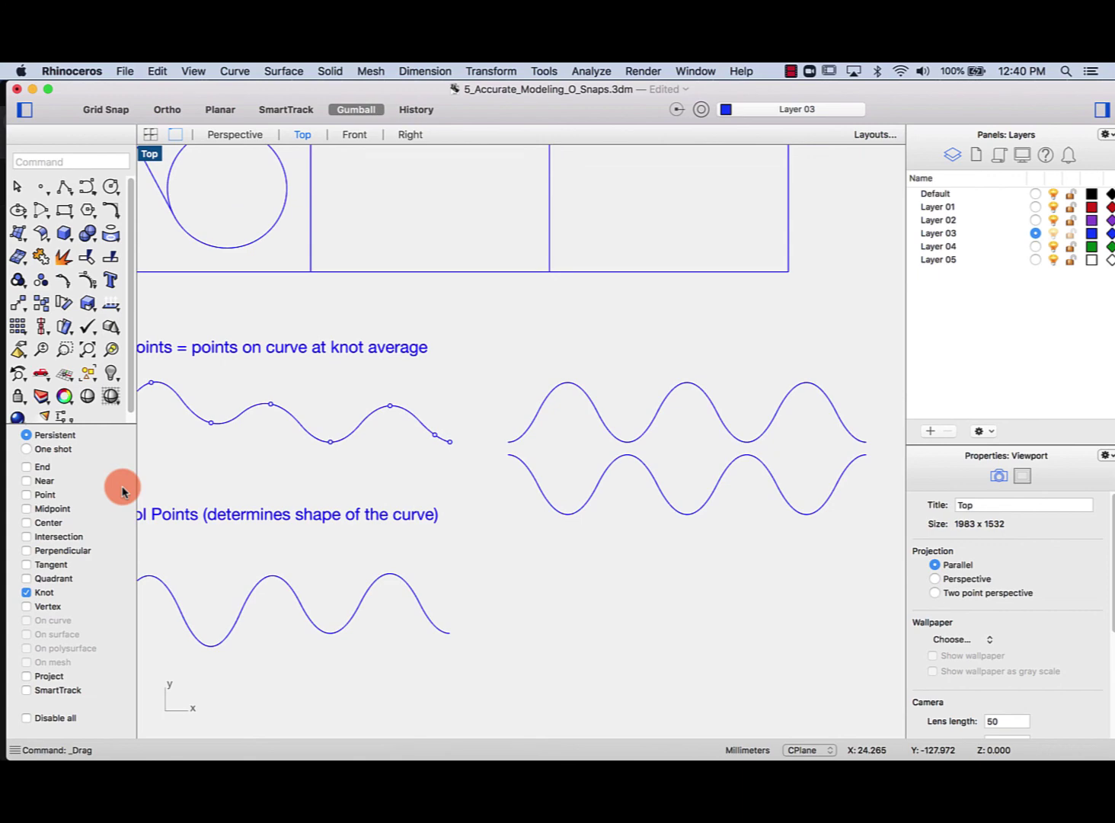
{"action": "type", "text": "Rectangle"}
{"action": "key", "text": "Return"}
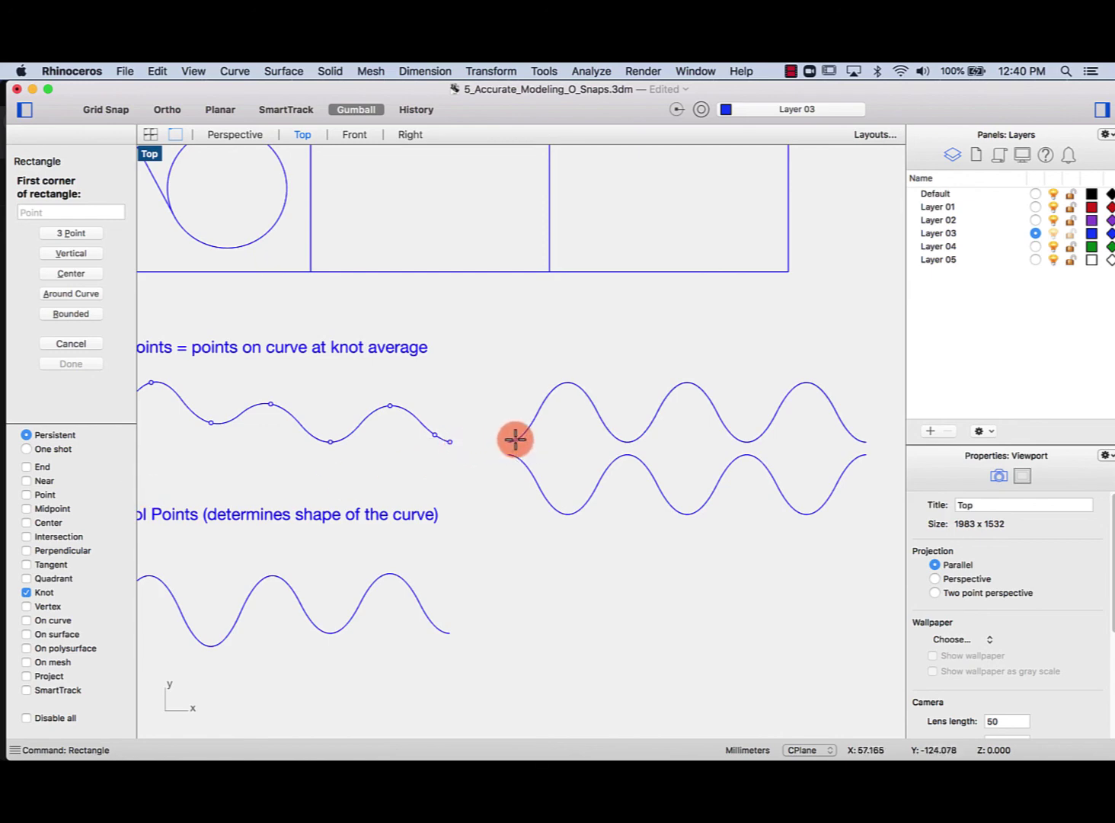
{"action": "left_click", "coordinate": [536, 413]}
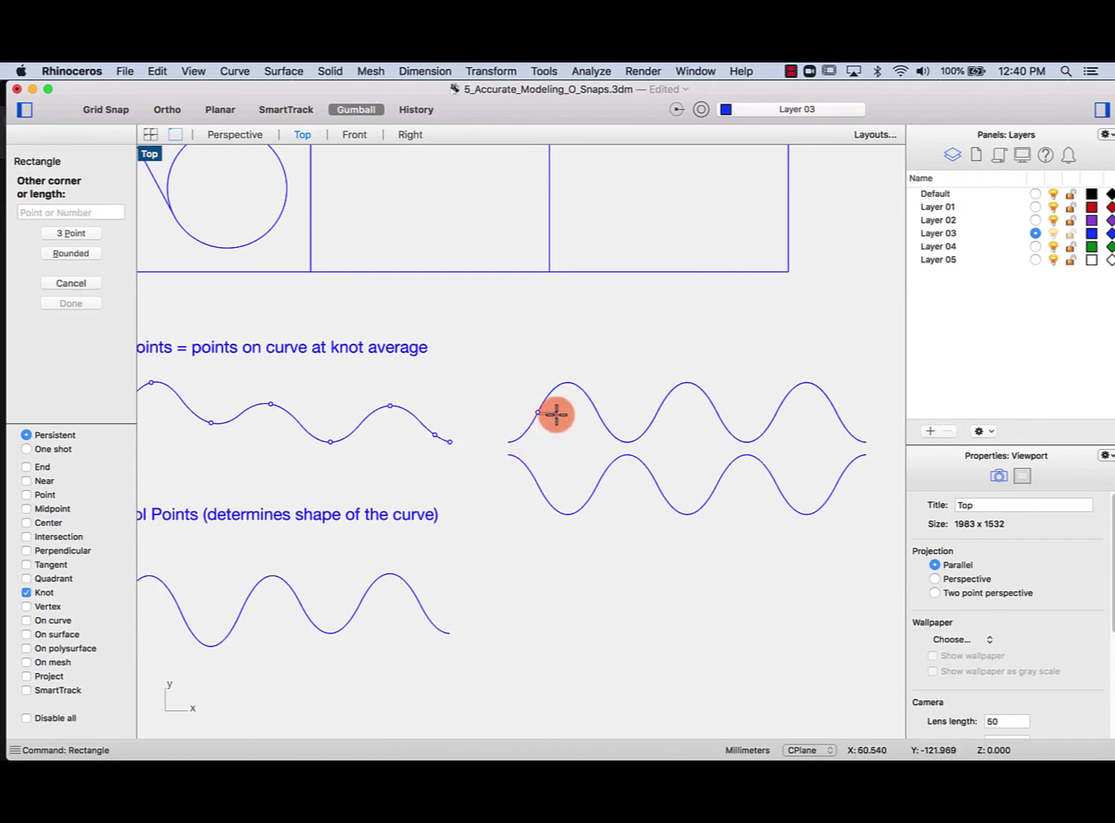
{"action": "left_click", "coordinate": [60, 232]}
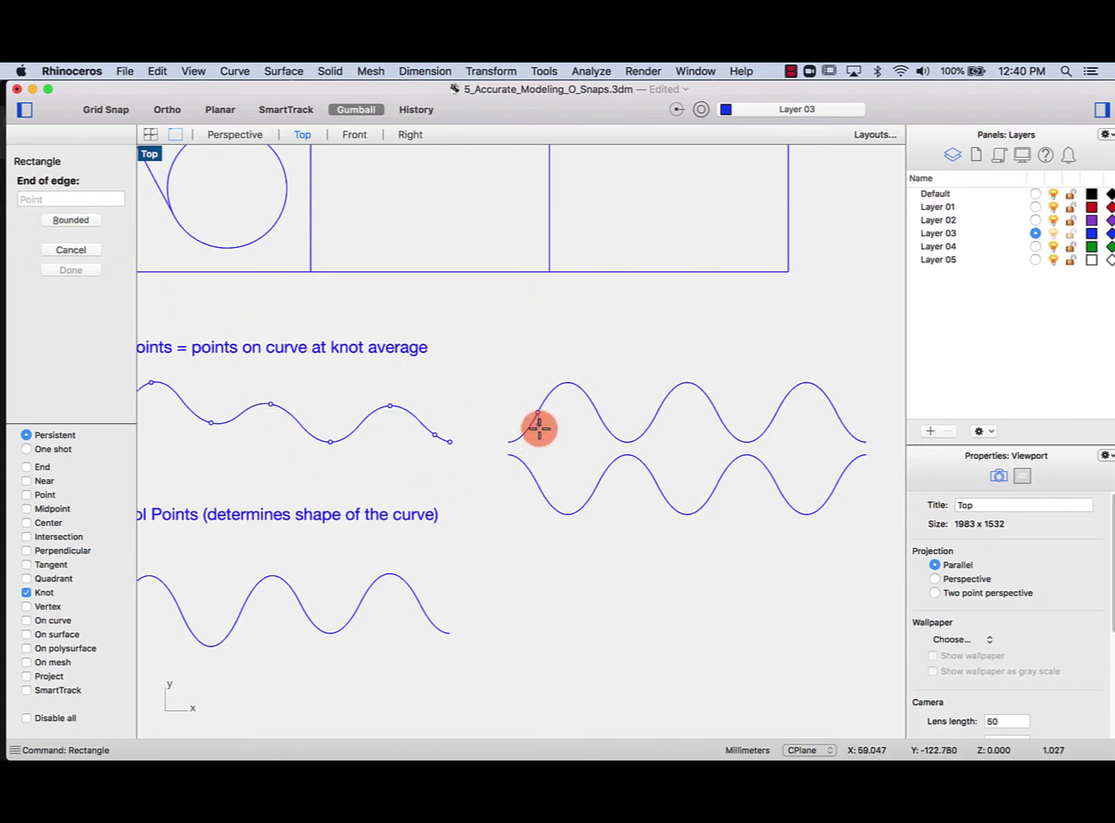
{"action": "left_click", "coordinate": [594, 412]}
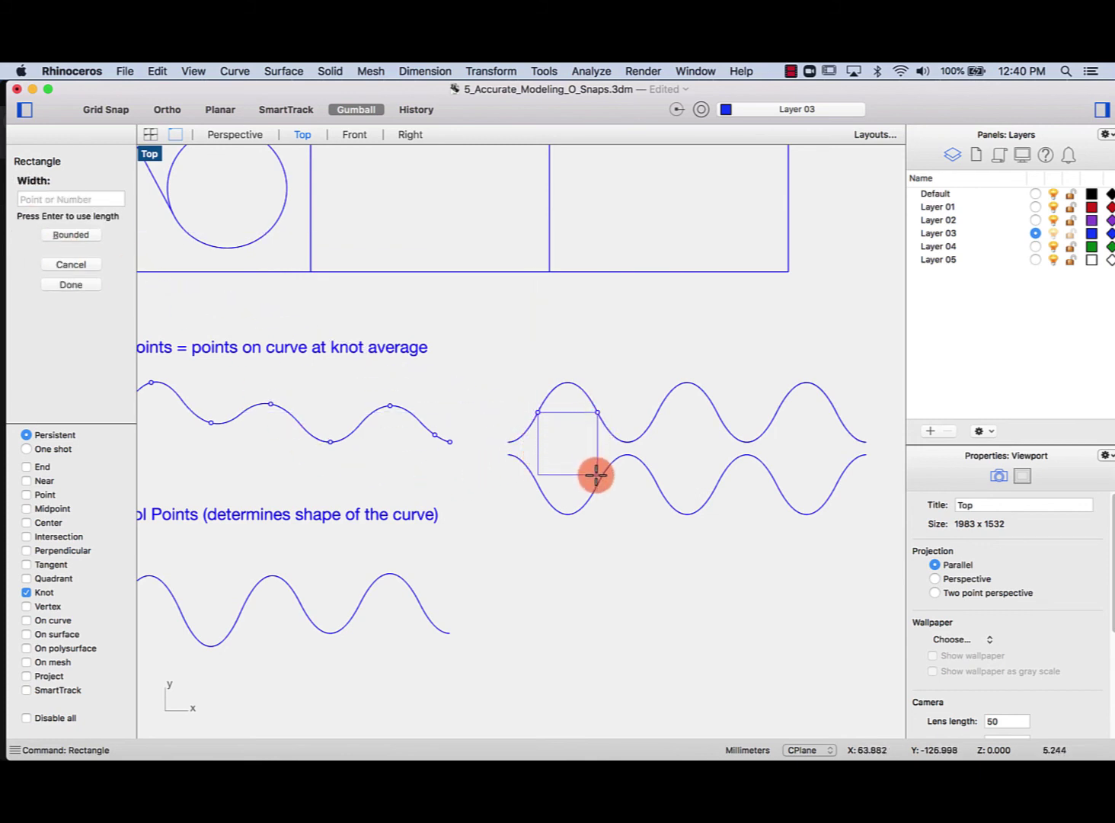
{"action": "left_click", "coordinate": [596, 484]}
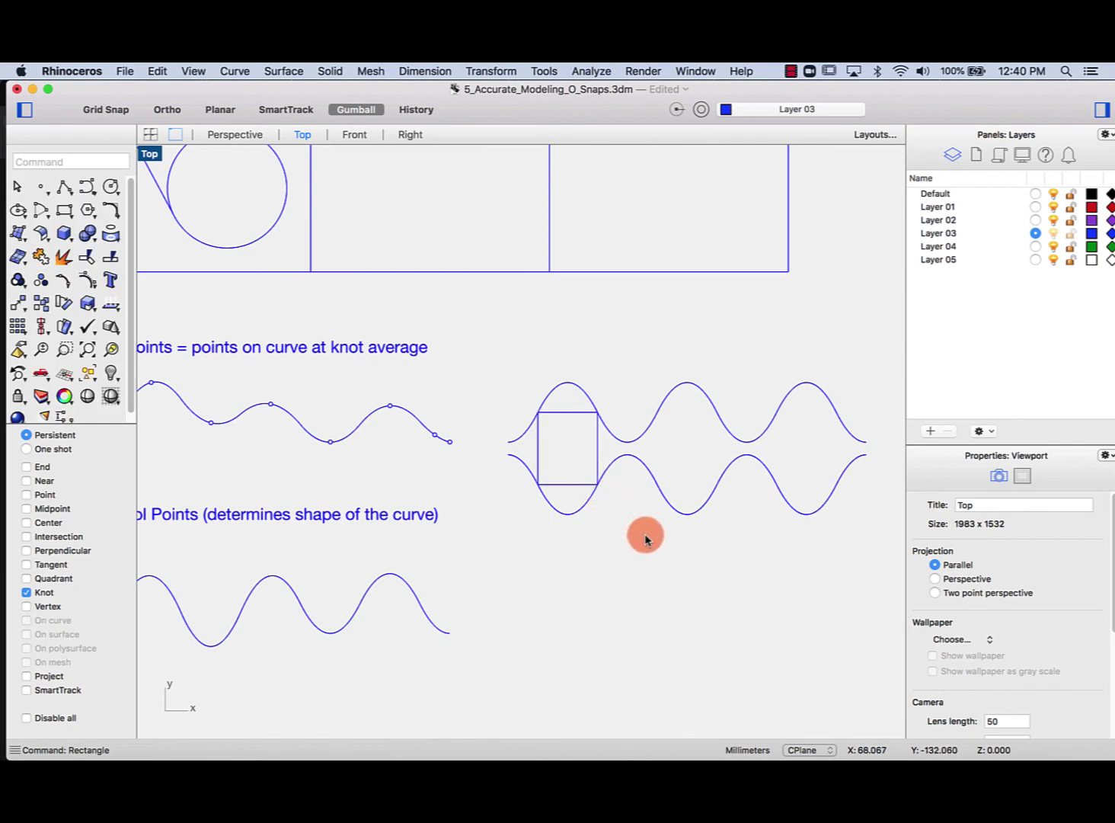
Draw another 3 Point rectangle between the knots flanking the upper wave's second crest and the lower wave's second trough, and inspect its upper-right corner
{"action": "right_click", "coordinate": [645, 538]}
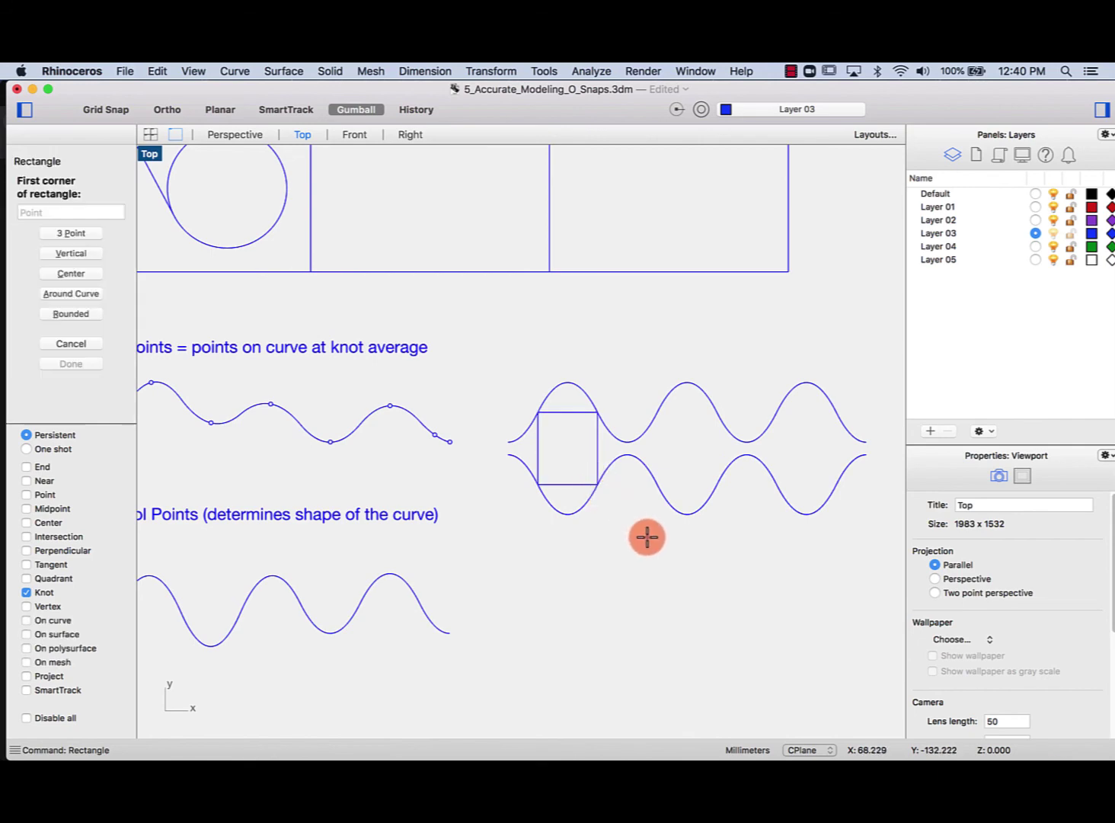
{"action": "left_click", "coordinate": [72, 234]}
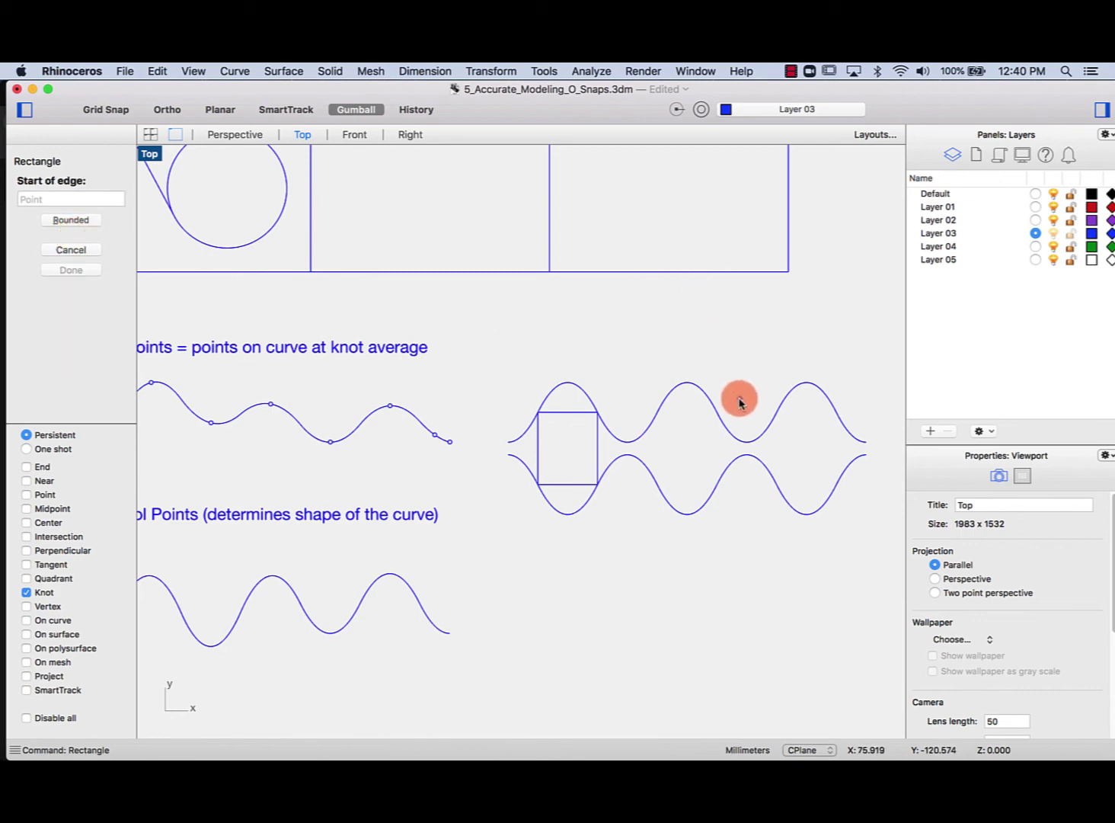
{"action": "left_click", "coordinate": [716, 412]}
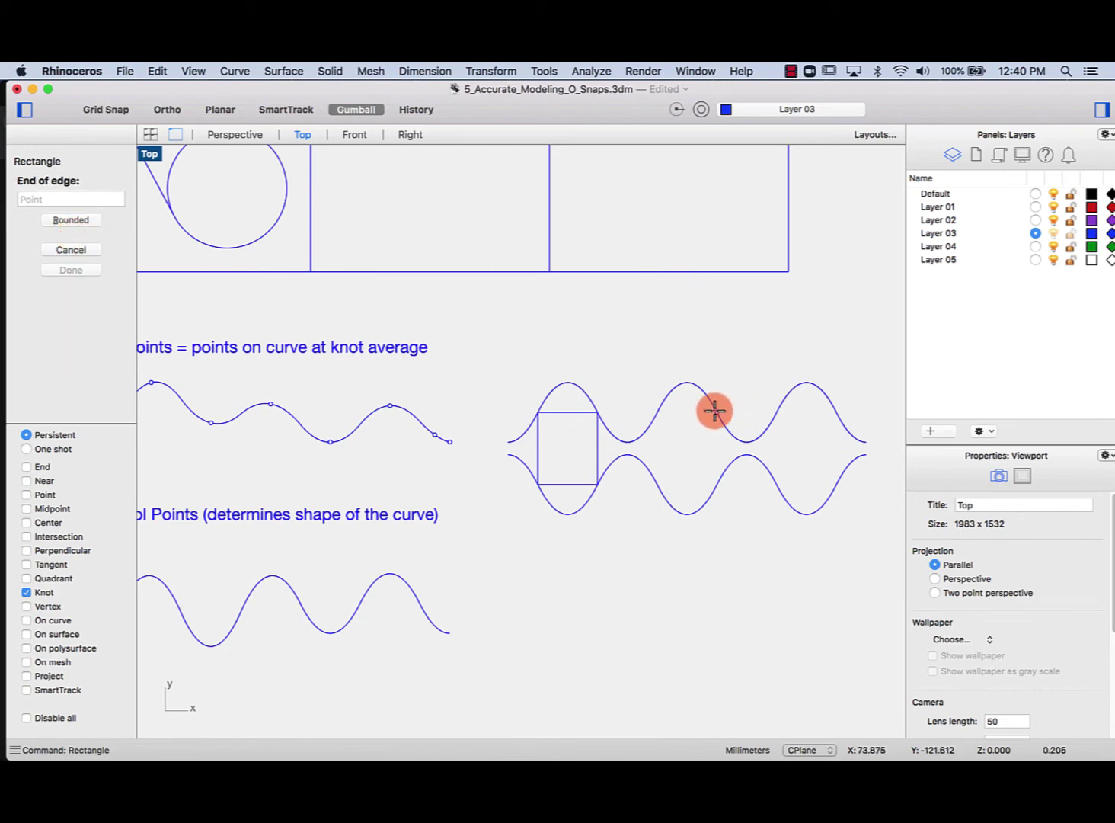
{"action": "left_click", "coordinate": [658, 412]}
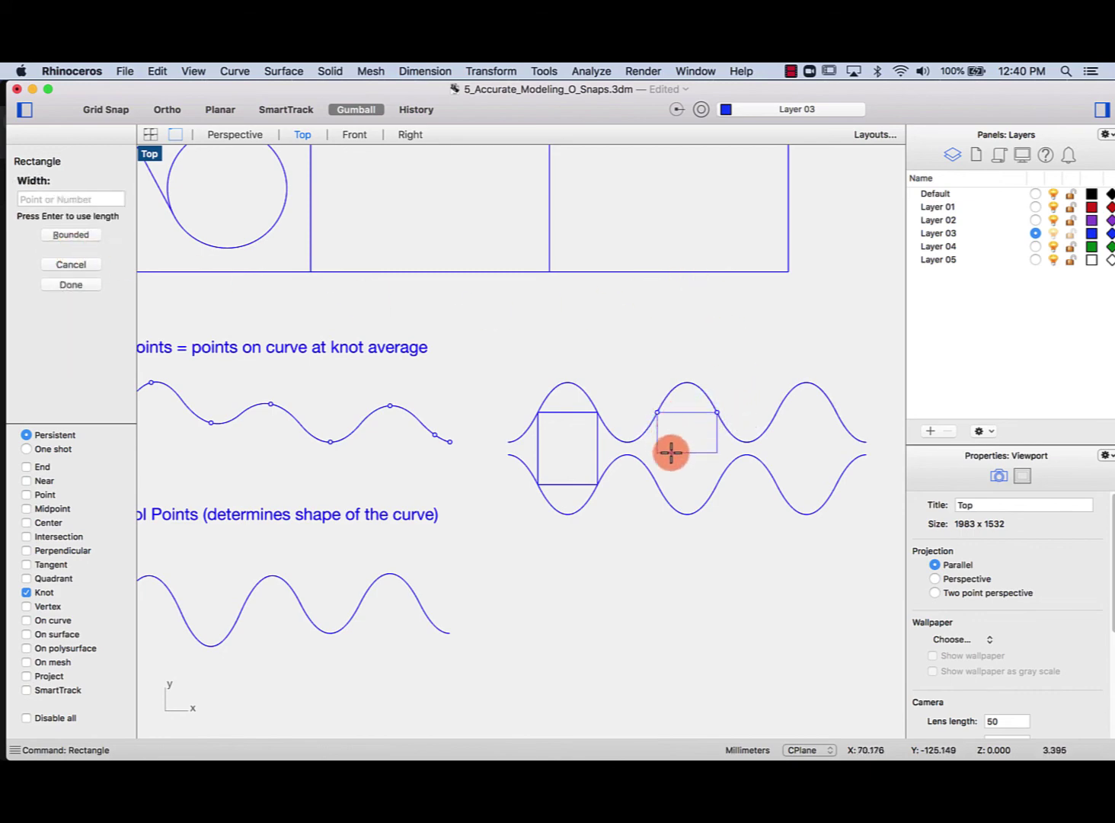
{"action": "left_click", "coordinate": [716, 484]}
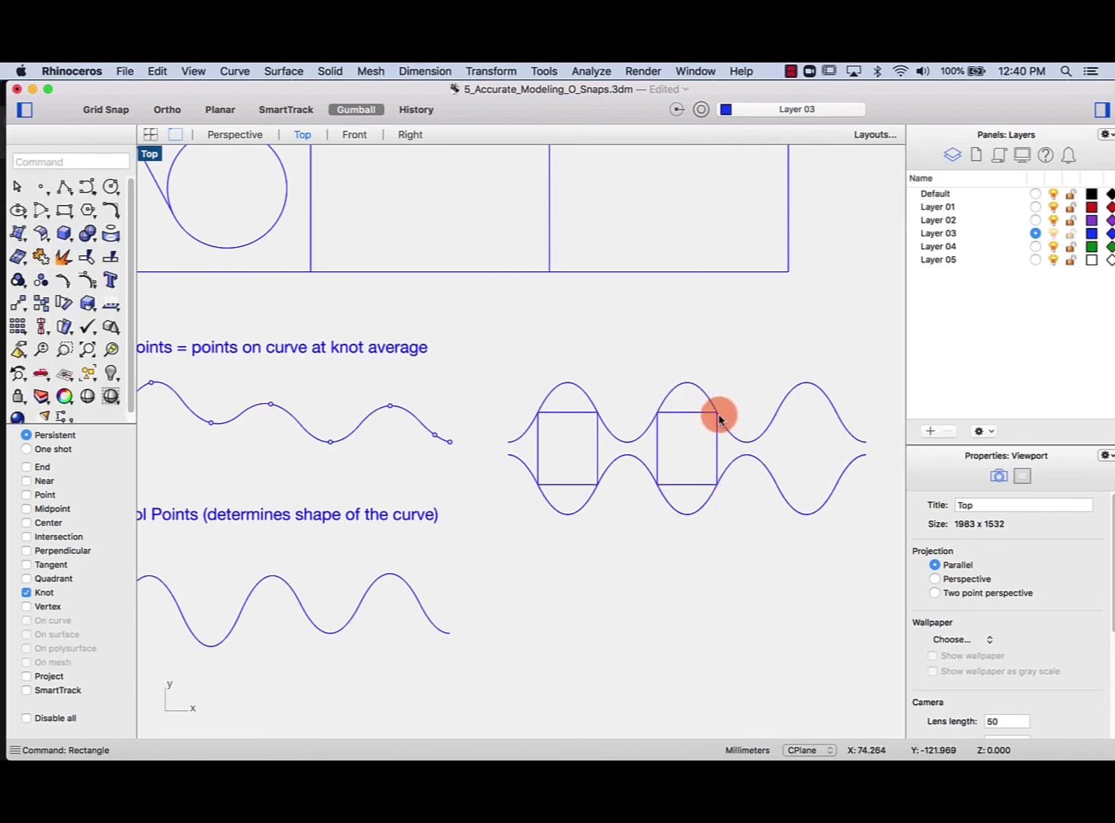
{"action": "scroll", "coordinate": [720, 419], "scroll_direction": "up", "scroll_amount": 10}
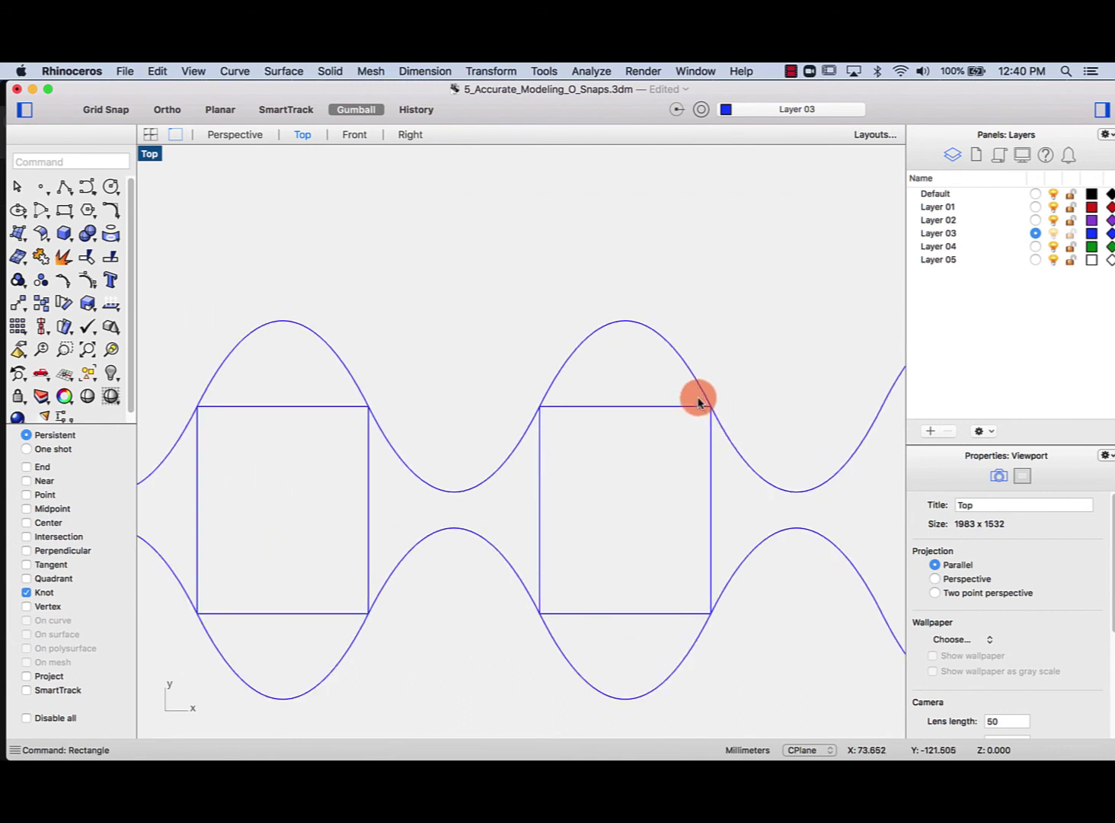
{"action": "scroll", "coordinate": [735, 403], "scroll_direction": "up", "scroll_amount": 5}
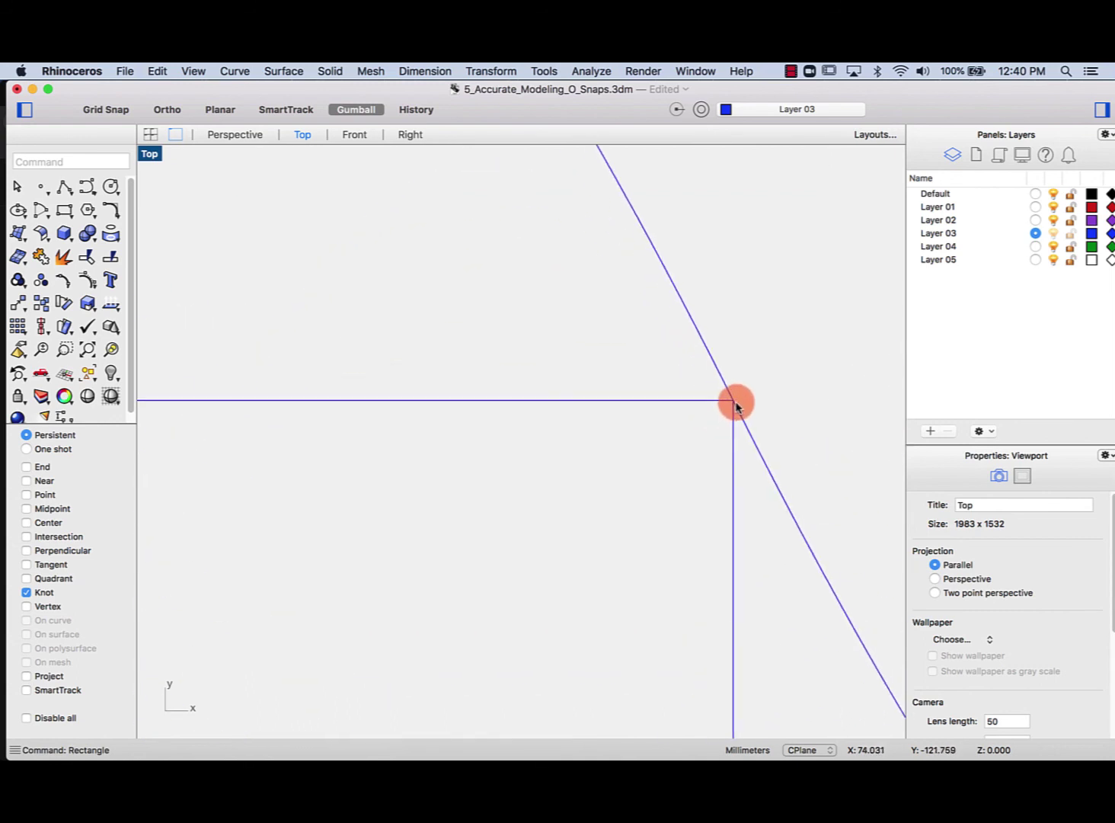